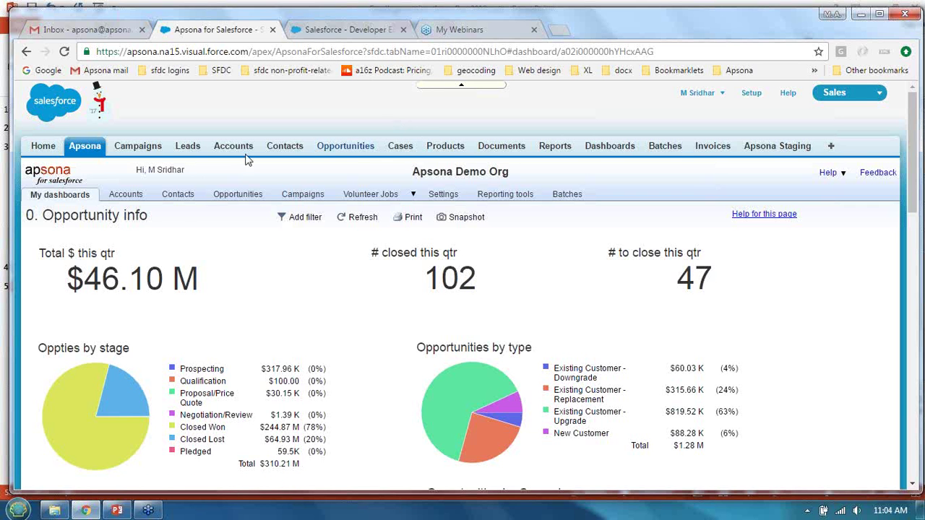
# Open the list of all contacts in Apsona.
pyautogui.moveTo(151, 219)
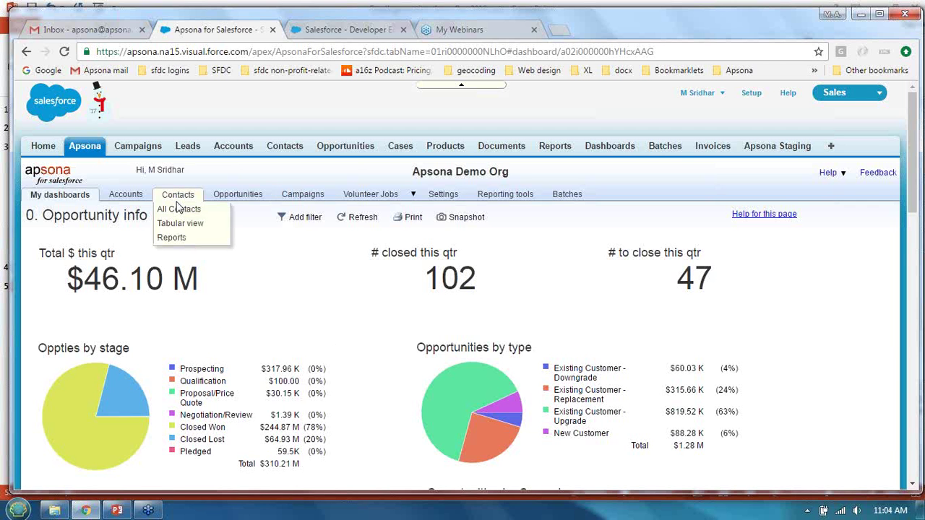
pyautogui.click(180, 209)
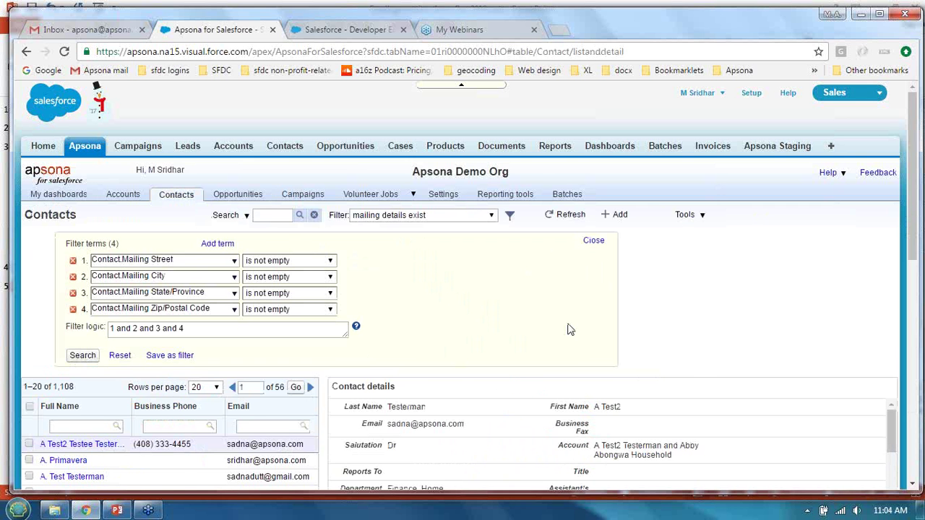
pyautogui.scroll(-2, 571, 324)
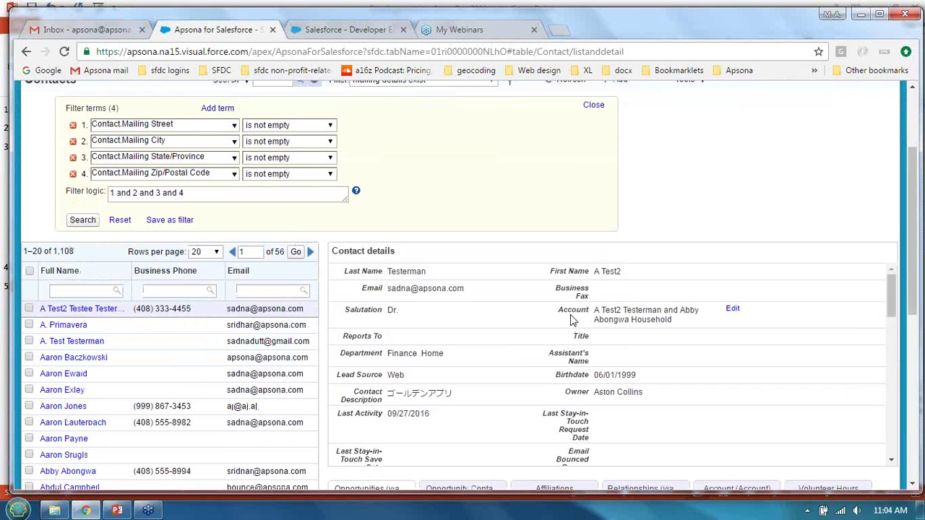
pyautogui.scroll(2, 658, 200)
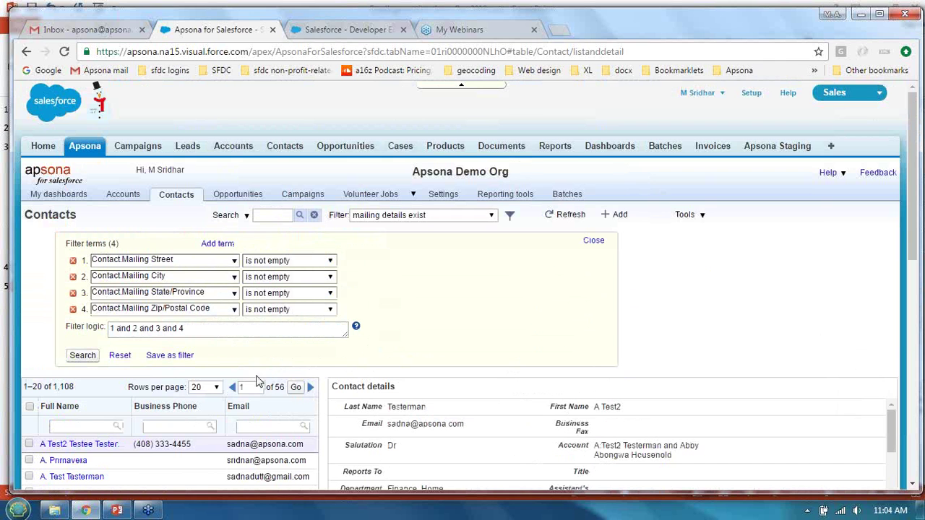
pyautogui.click(690, 216)
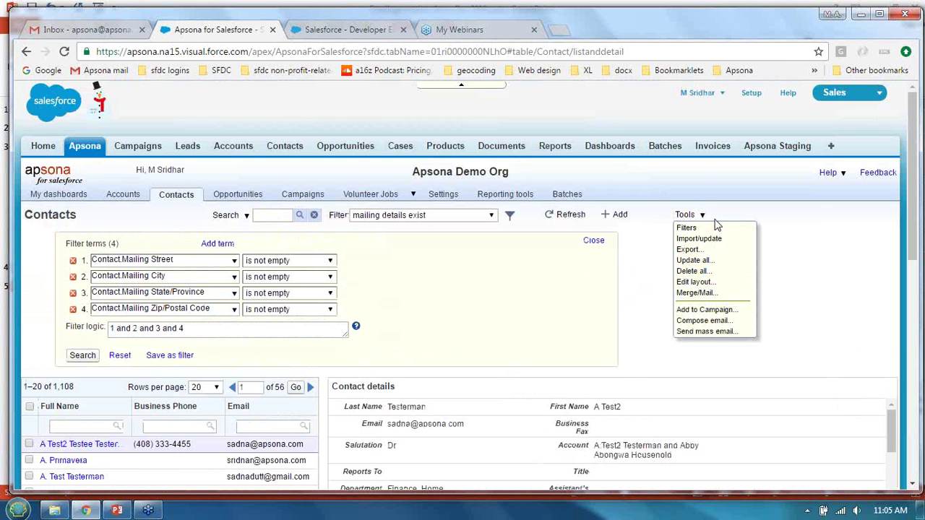
pyautogui.click(732, 322)
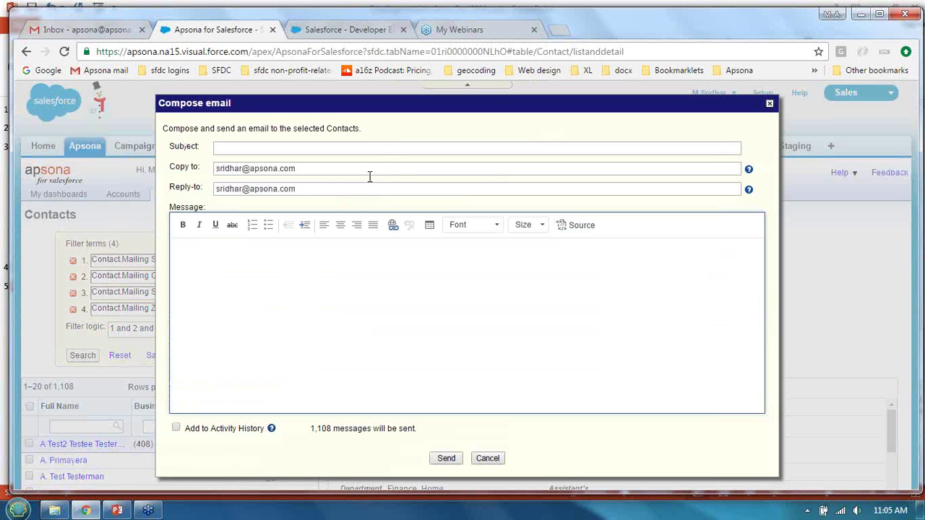
pyautogui.click(381, 151)
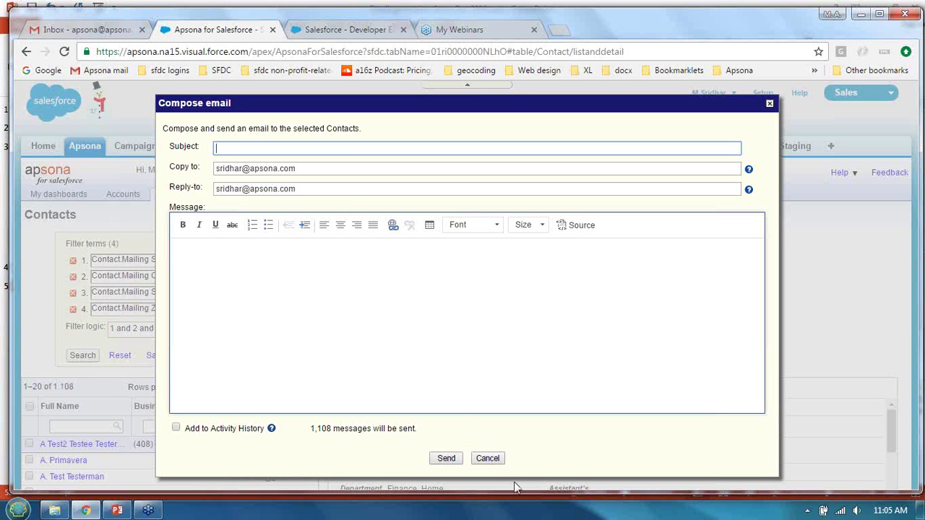
pyautogui.click(497, 459)
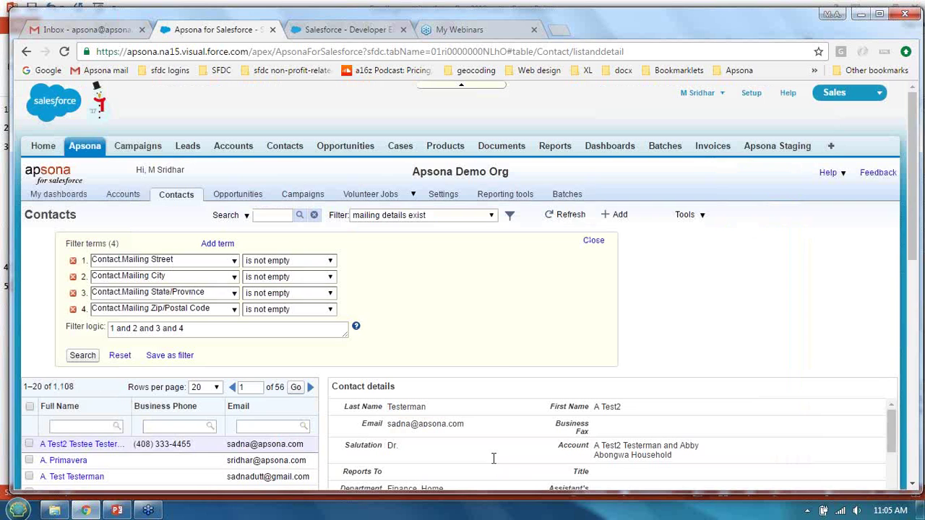
# Filter the contacts to emails starting with "apsona" and select only the second contact listed.
pyautogui.click(286, 431)
pyautogui.write('a')
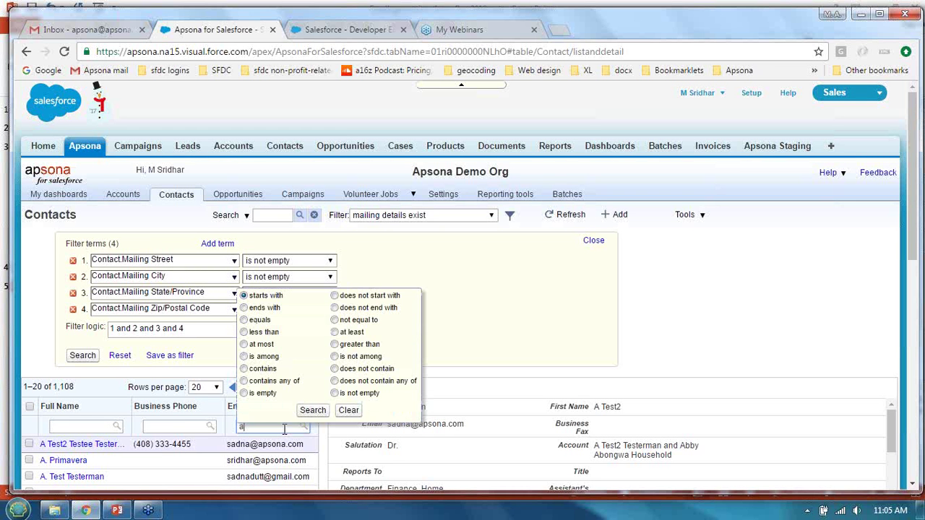
pyautogui.write('psona')
pyautogui.click(313, 409)
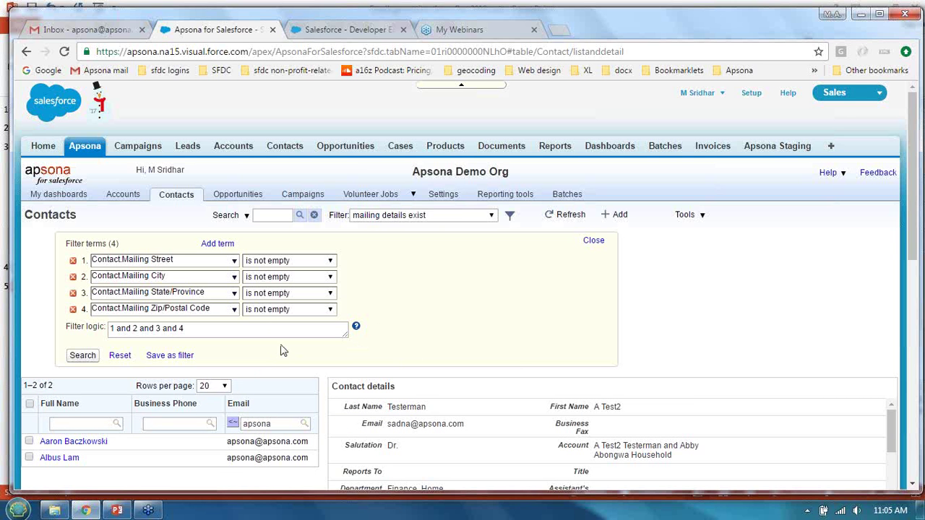
pyautogui.click(29, 457)
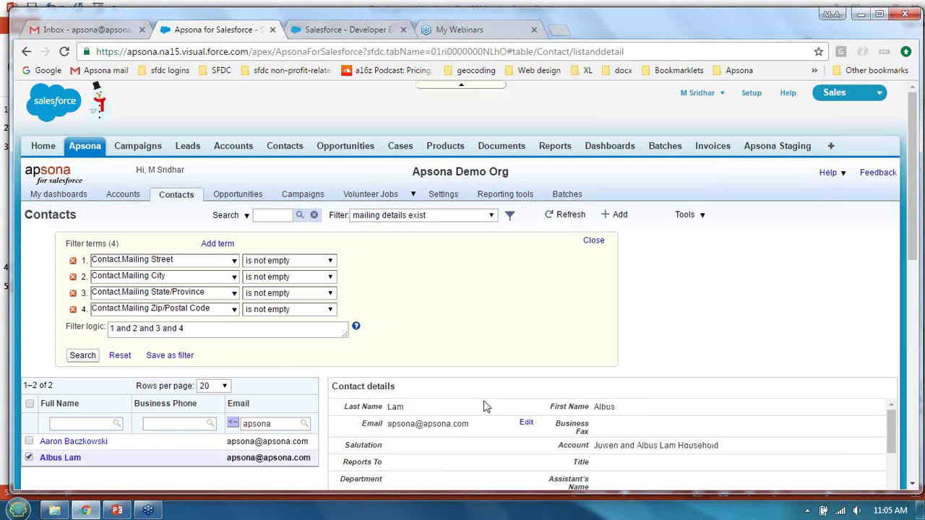
# Compose an email to the selected contact with the subject "Thank you for attending the webinar".
pyautogui.click(686, 214)
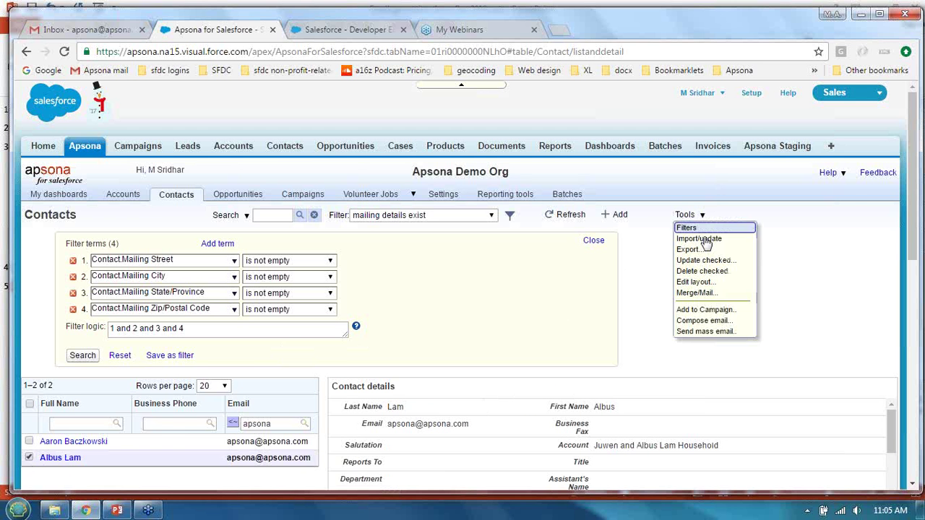
pyautogui.click(718, 324)
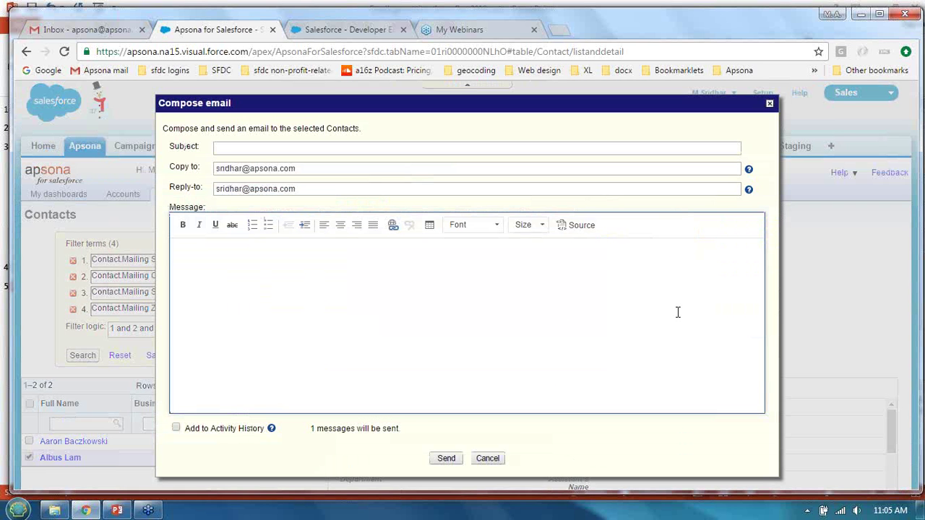
pyautogui.click(262, 147)
pyautogui.write('Th')
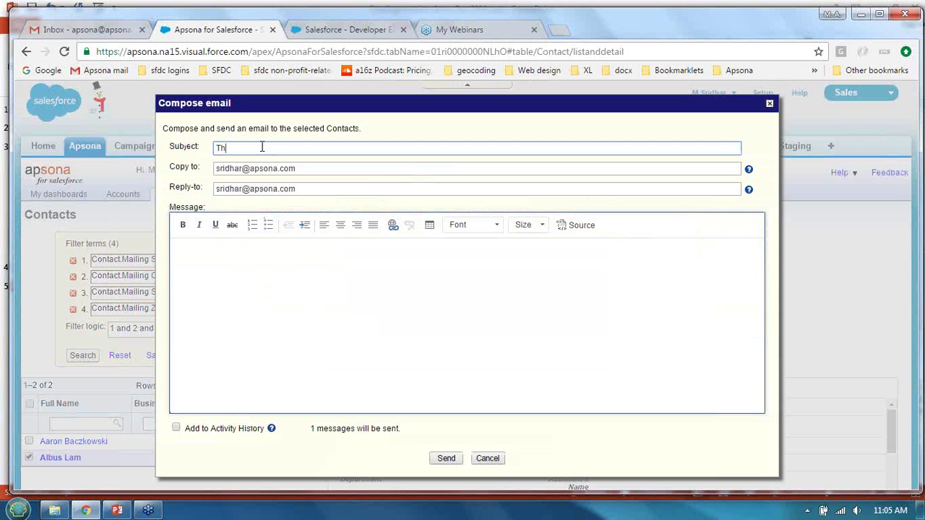
pyautogui.write('ank you for attending the webinar')
# Write "Recording will be provided" as the email's message, with the spelling of "Recording" corrected.
pyautogui.click(345, 282)
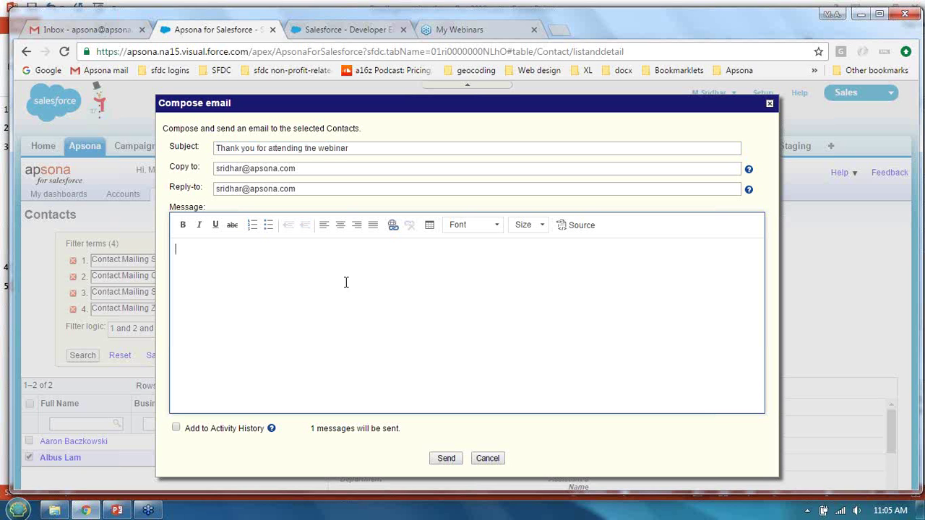
pyautogui.write('Recording')
pyautogui.write(' will be pr')
pyautogui.write('ovided')
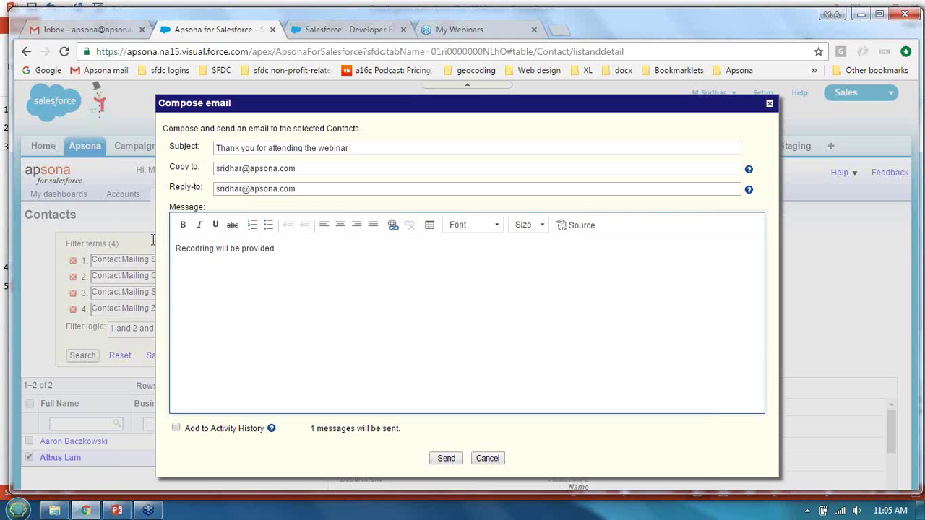
pyautogui.press('BackSpace')
pyautogui.press('BackSpace')
pyautogui.write('i')
pyautogui.press('Left')
pyautogui.press('Left')
pyautogui.write('rd')
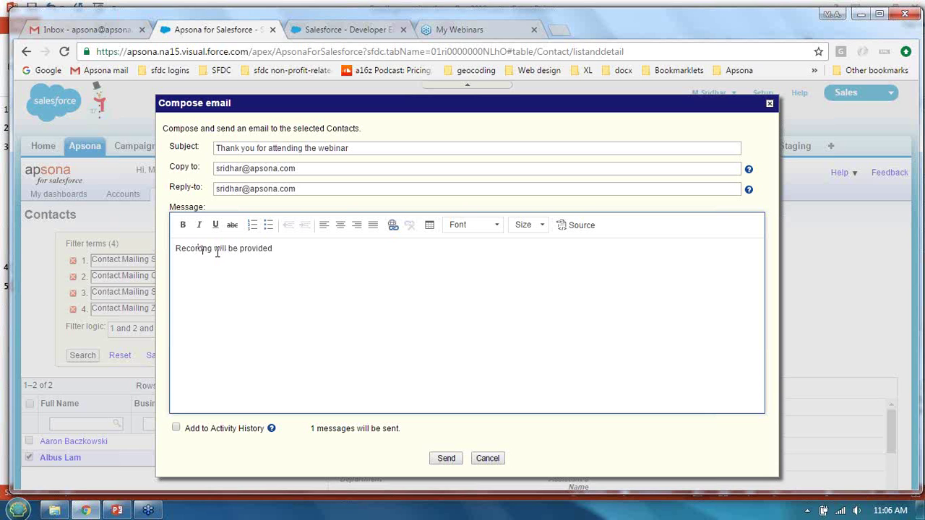
pyautogui.write('i')
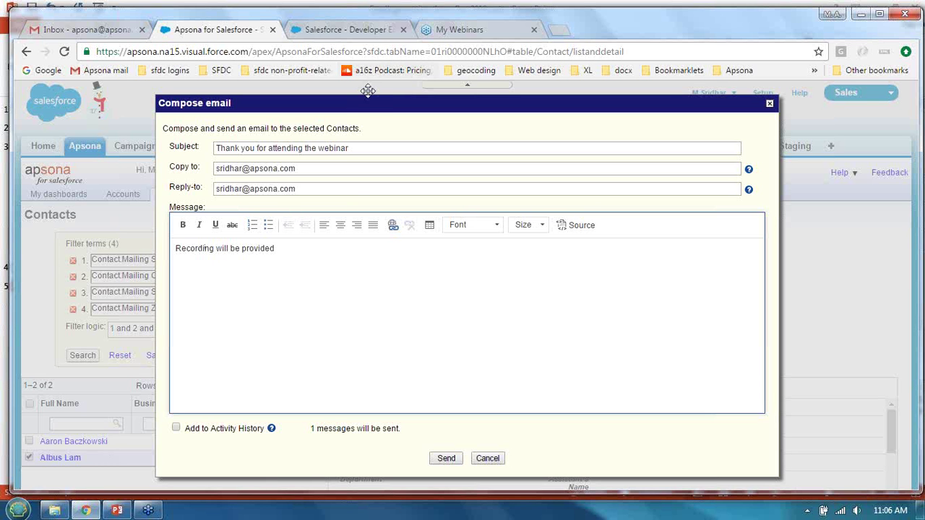
# Make "will b" in the message bold and italic, and check the message's HTML source.
pyautogui.moveTo(371, 105); pyautogui.dragTo(669, 178)
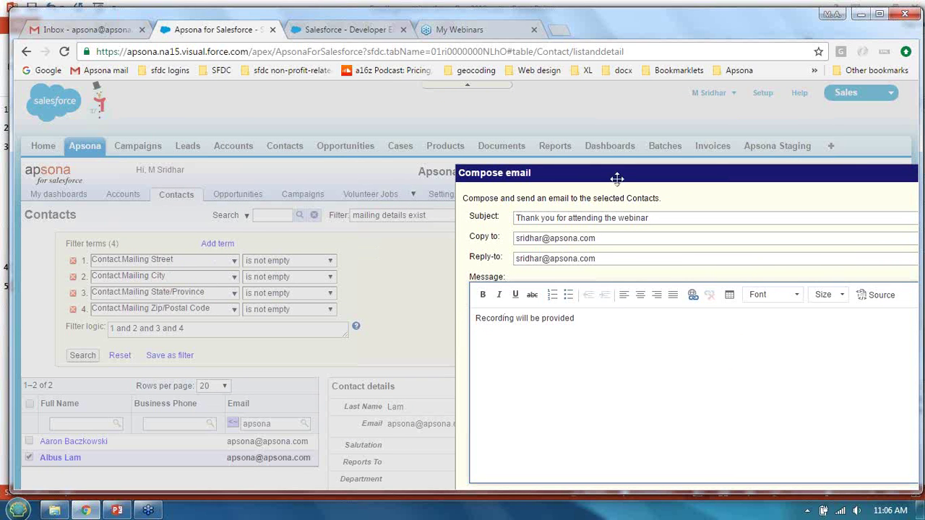
pyautogui.moveTo(614, 173); pyautogui.dragTo(290, 100)
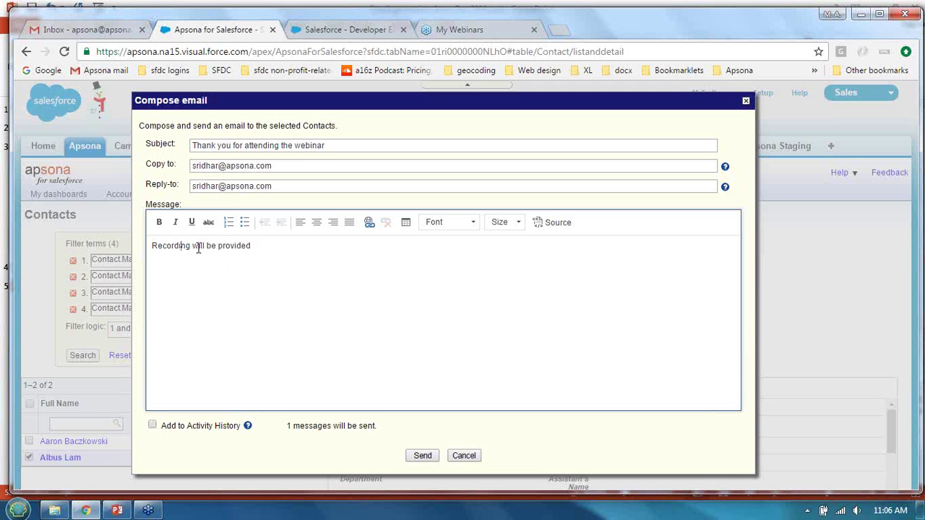
pyautogui.moveTo(194, 246); pyautogui.dragTo(213, 248)
pyautogui.click(175, 222)
pyautogui.click(159, 222)
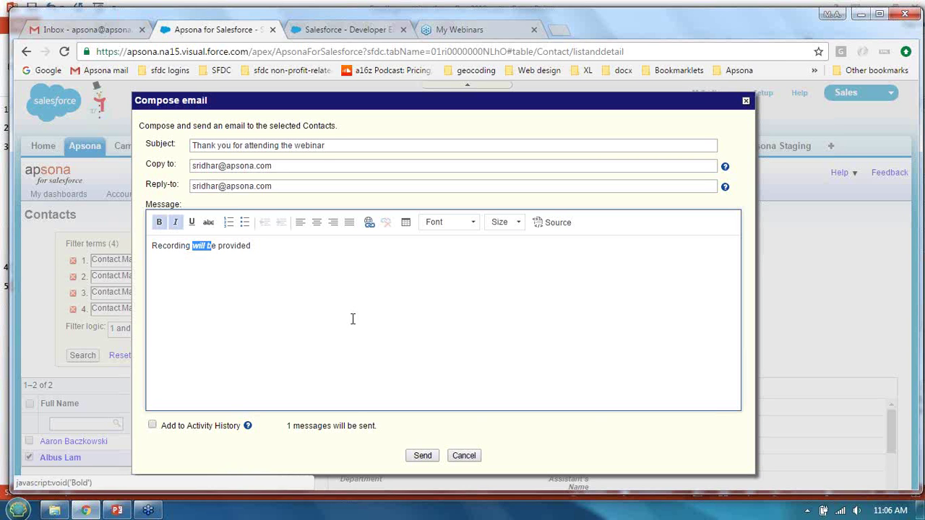
pyautogui.click(315, 304)
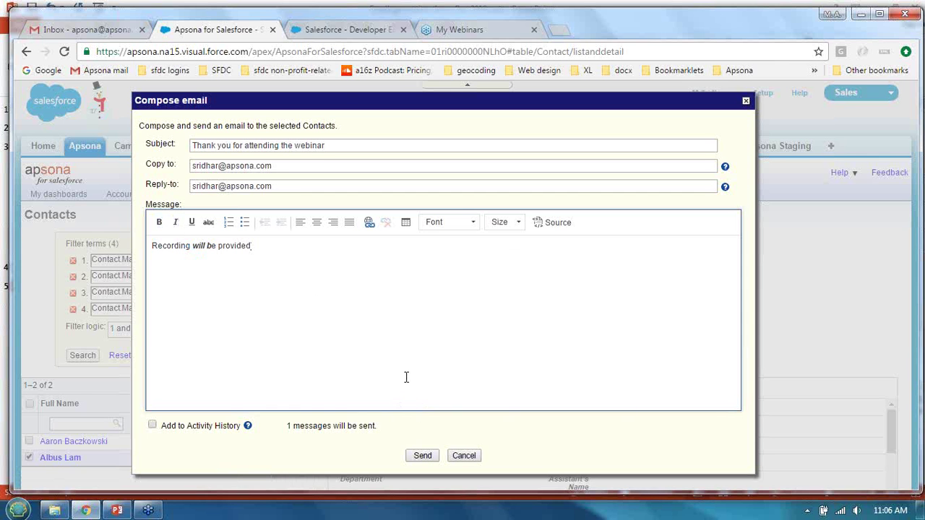
pyautogui.click(558, 229)
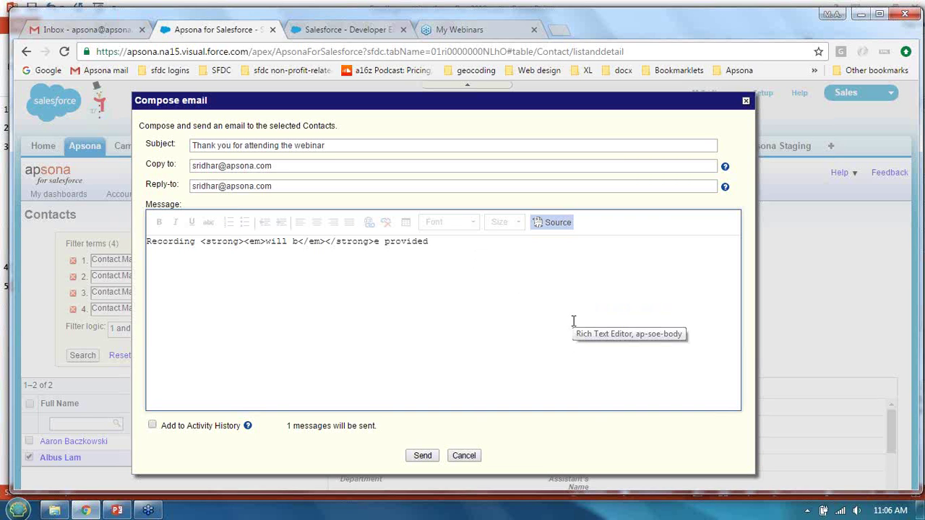
pyautogui.click(554, 225)
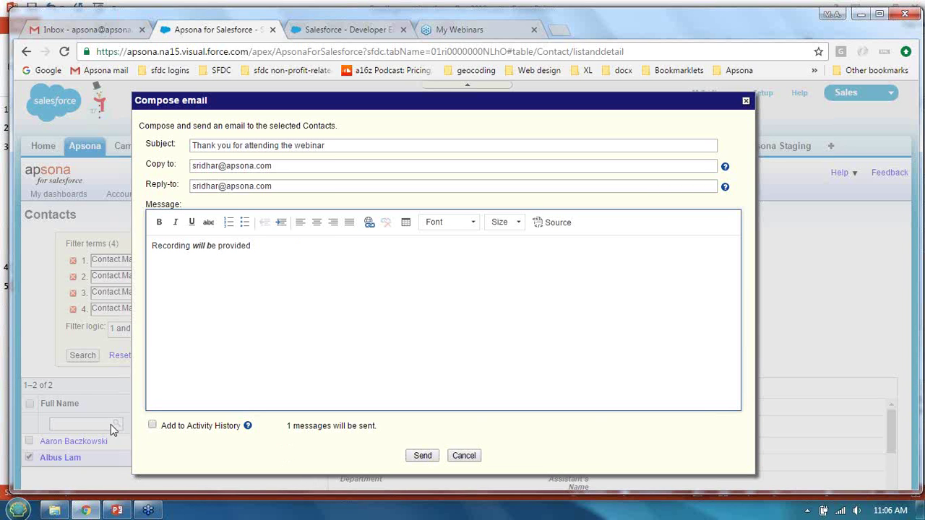
# Include the email in the activity history, clear the copy recipient's address, and send it.
pyautogui.click(152, 426)
pyautogui.click(286, 163)
pyautogui.moveTo(282, 165); pyautogui.dragTo(185, 164)
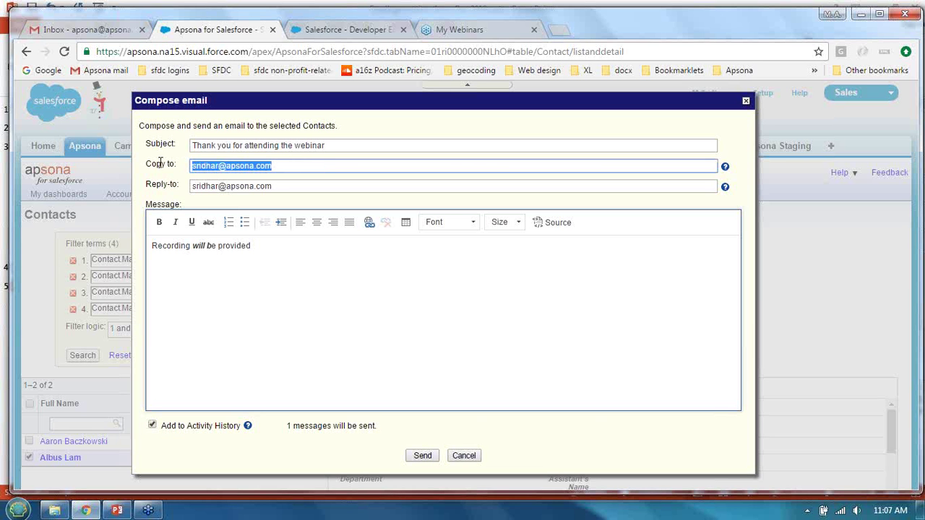
pyautogui.press('BackSpace')
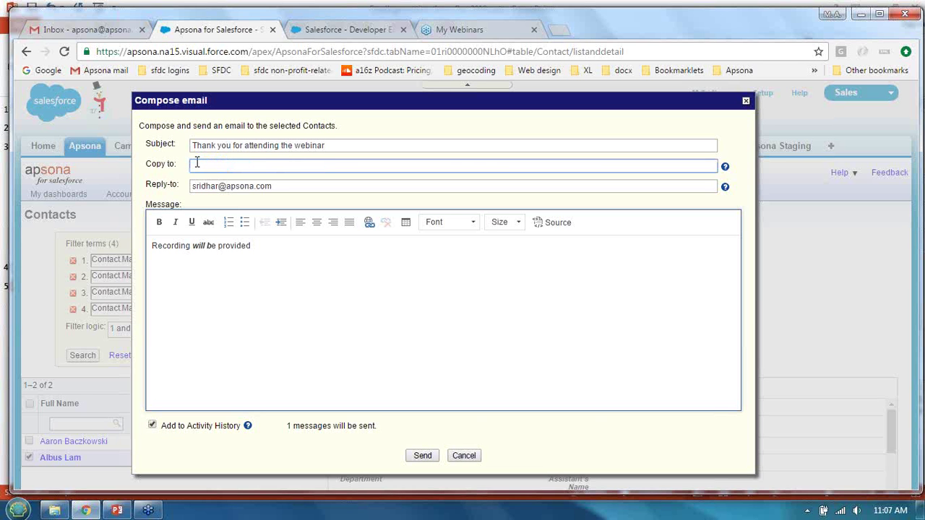
pyautogui.click(430, 455)
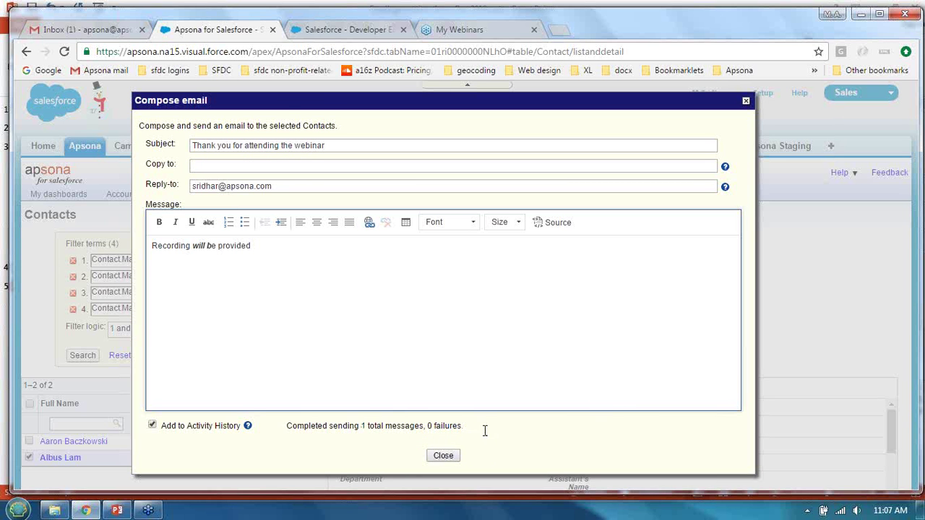
# Switch to the Gmail inbox, read the received "Thank you for attending the webinar" message and delete it.
pyautogui.click(81, 32)
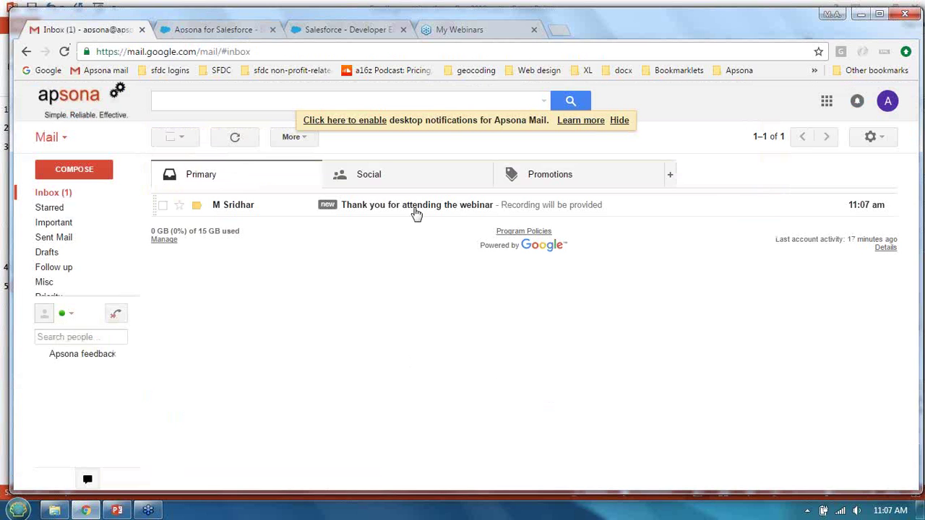
pyautogui.click(416, 209)
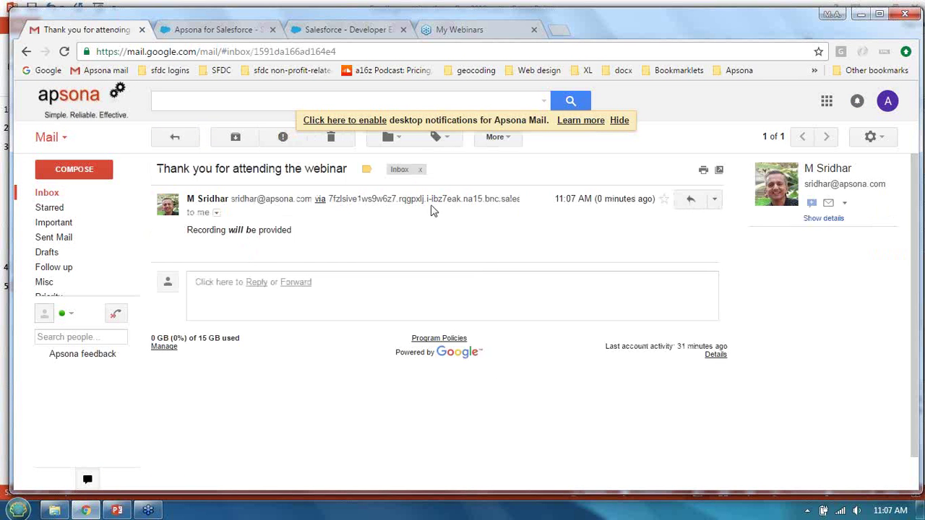
pyautogui.click(330, 139)
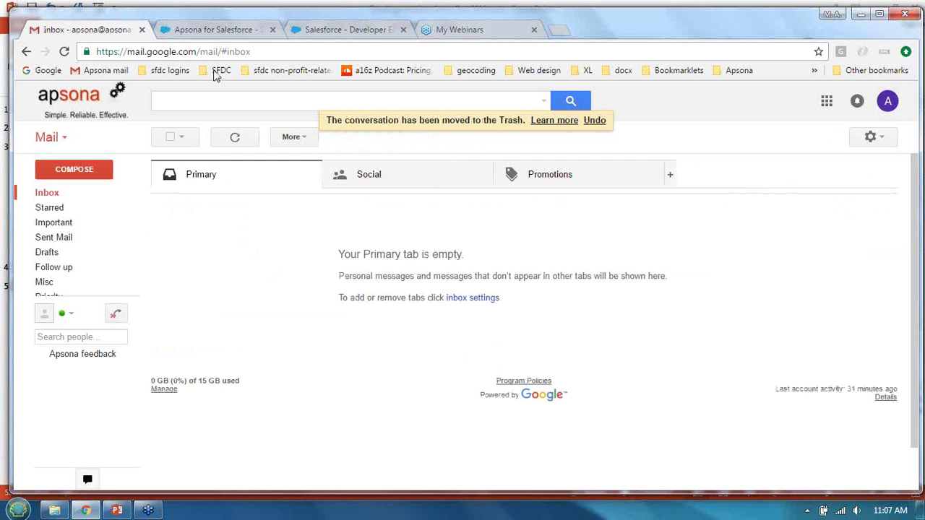
# Return to Apsona for Salesforce and close the sent email's compose window.
pyautogui.click(215, 31)
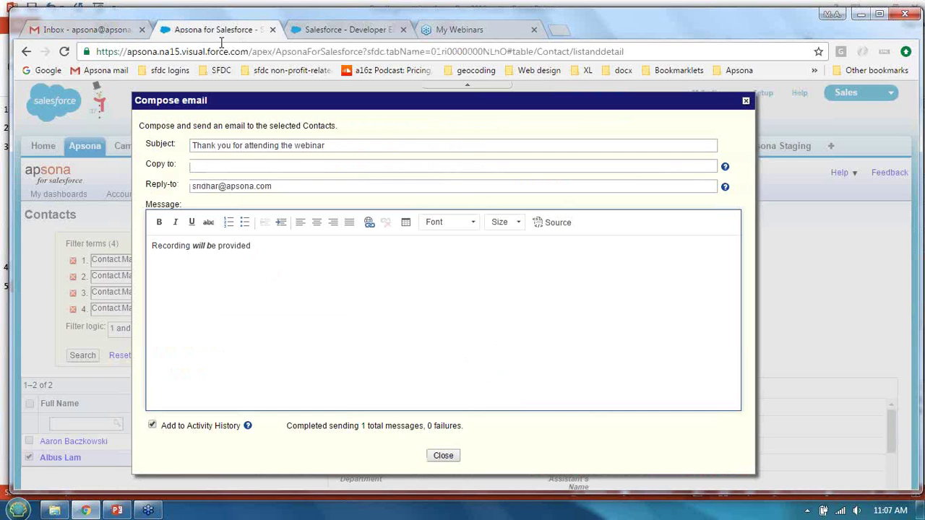
pyautogui.click(450, 457)
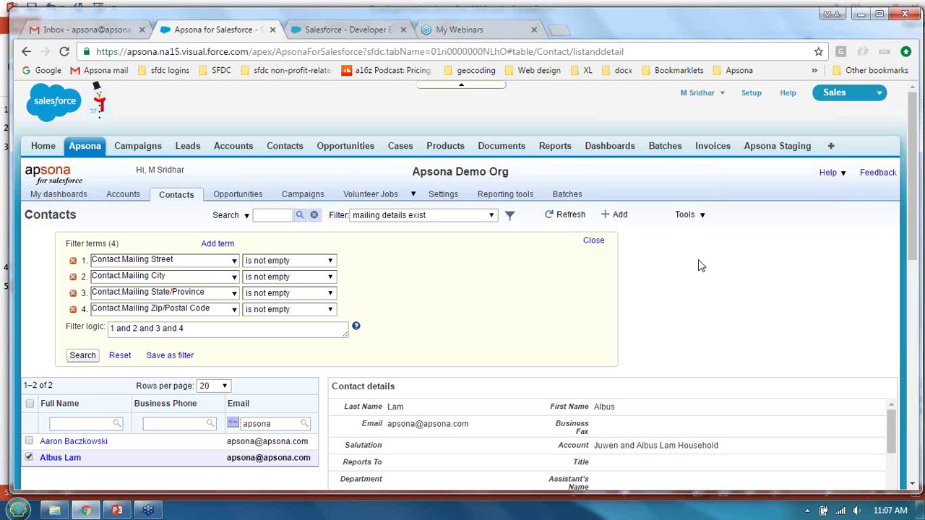
pyautogui.click(692, 223)
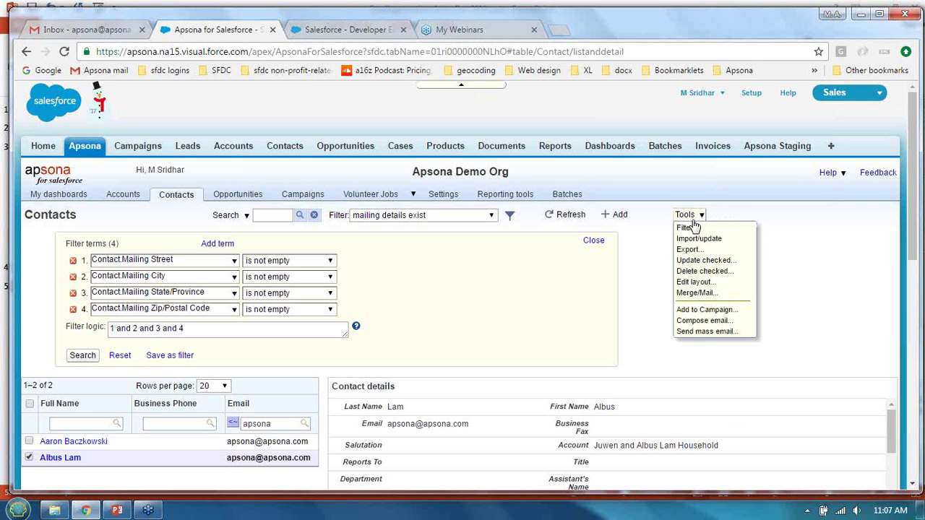
pyautogui.click(726, 318)
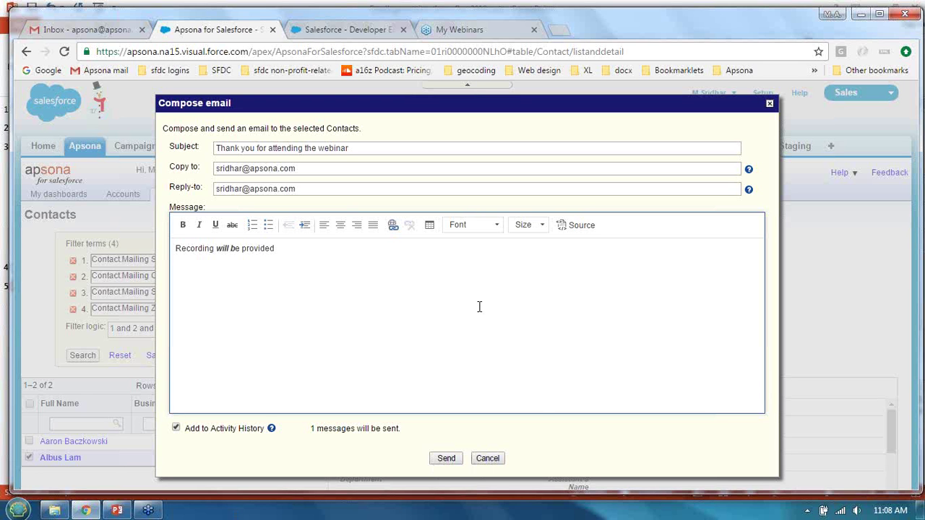
pyautogui.click(487, 460)
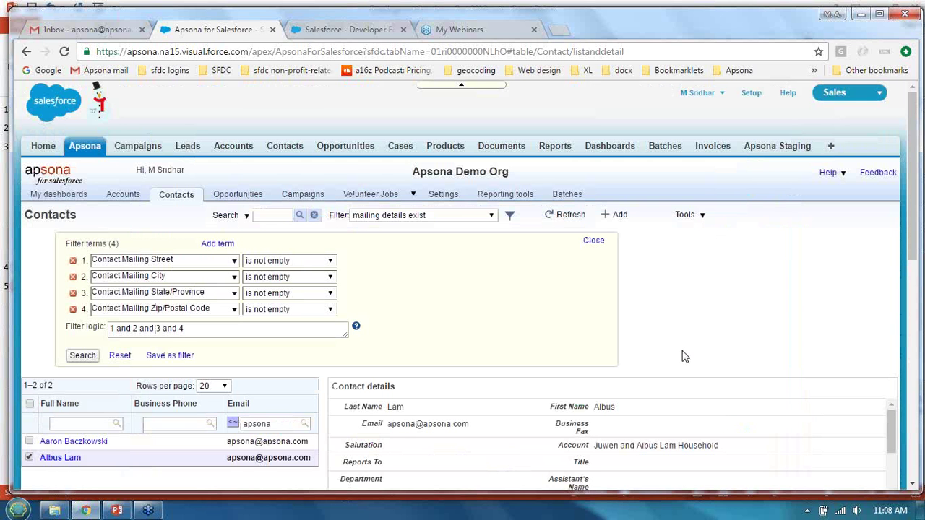
# Send a mass email to the checked contact using the "Marketing: Product Inquiry Response" template.
pyautogui.click(699, 219)
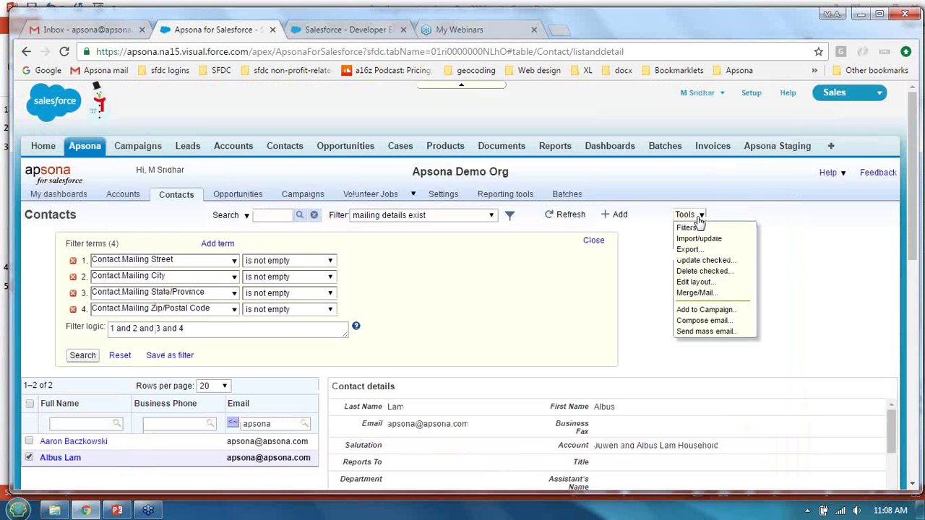
pyautogui.click(711, 334)
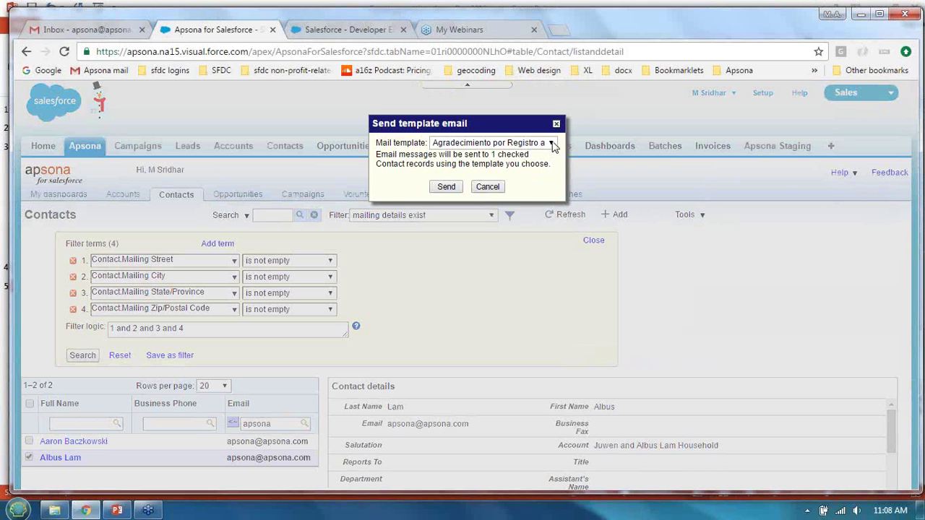
pyautogui.click(551, 144)
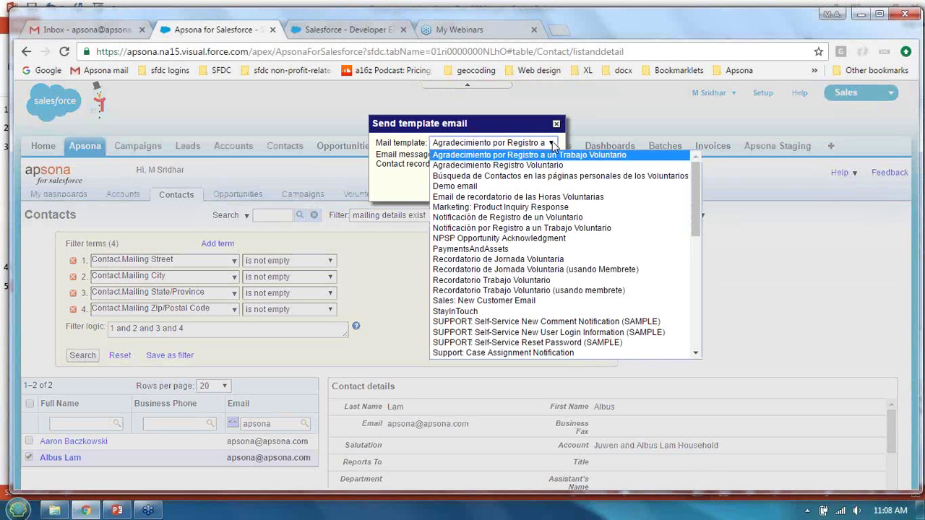
pyautogui.moveTo(697, 219); pyautogui.dragTo(698, 330)
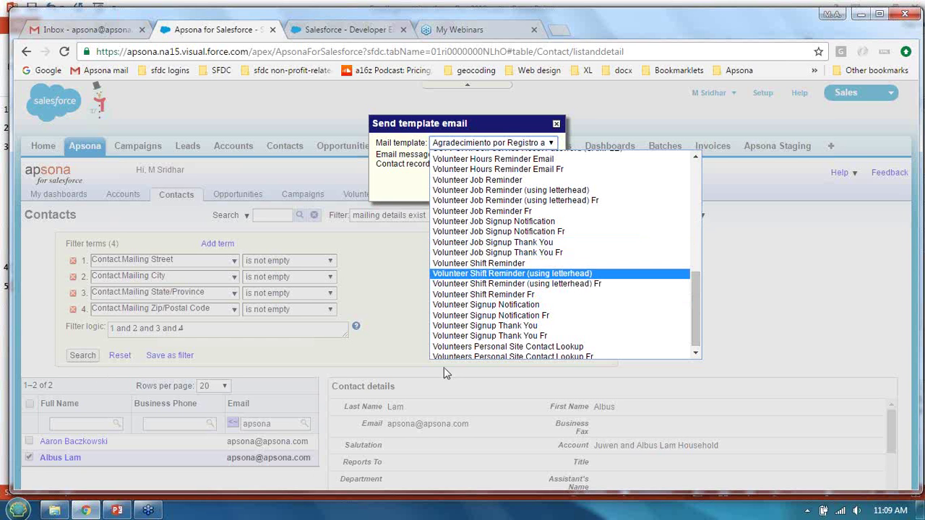
pyautogui.click(696, 180)
pyautogui.scroll(2, 695, 213)
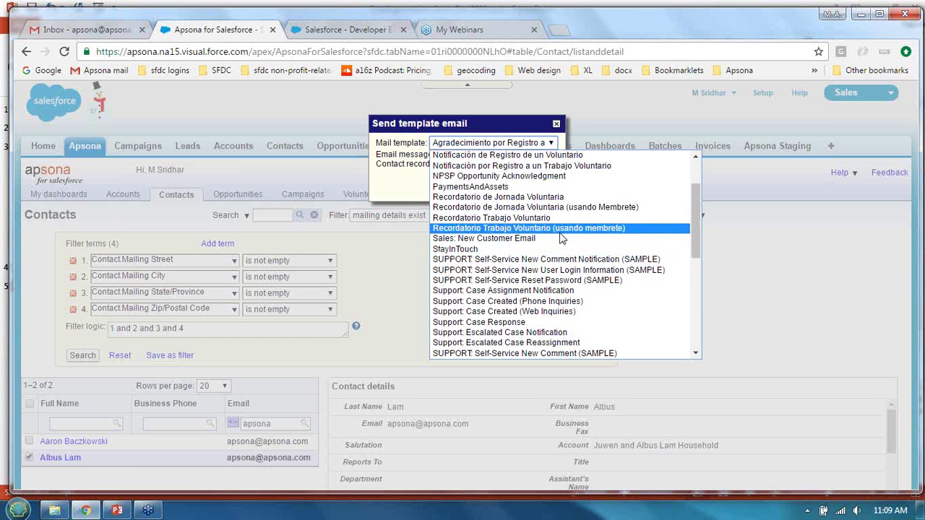
pyautogui.scroll(2, 627, 235)
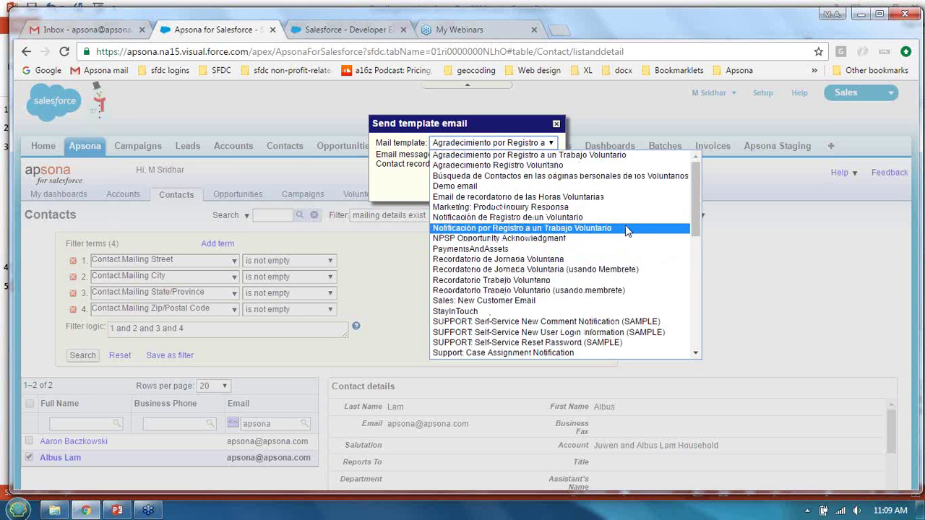
pyautogui.click(639, 207)
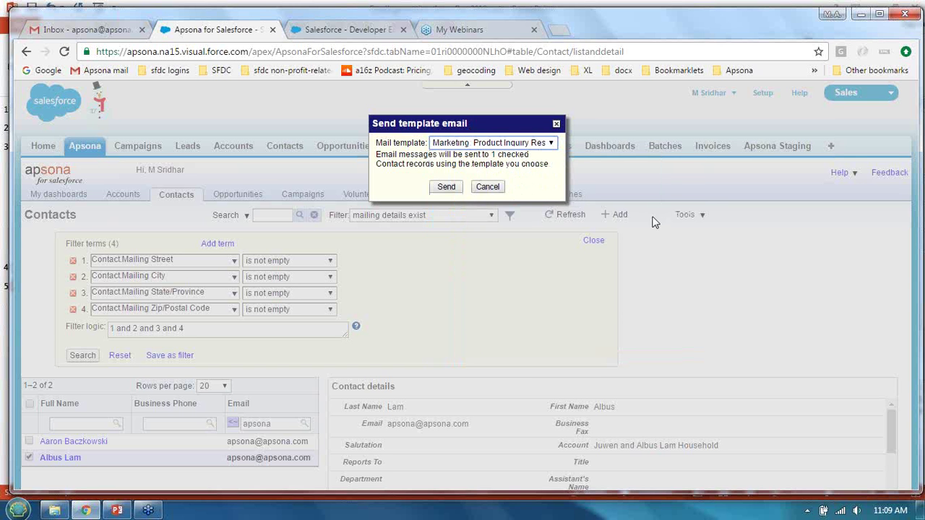
pyautogui.click(446, 190)
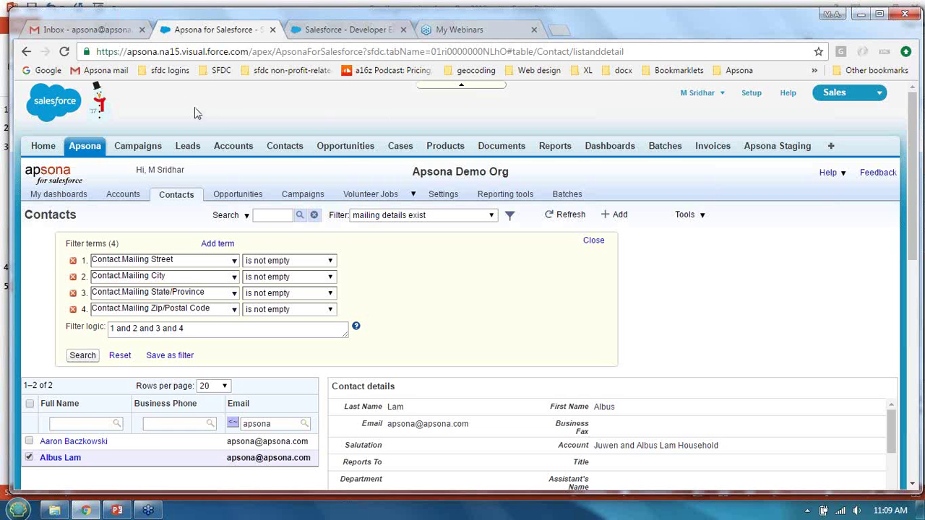
# Read the received "GenWatt: Thanks for your inquiry" message in Gmail and return to Apsona for Salesforce.
pyautogui.click(86, 31)
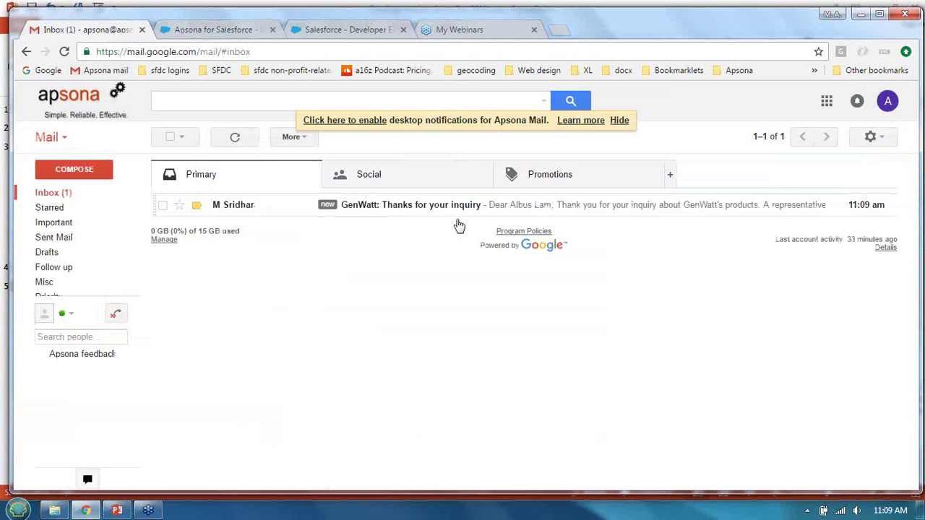
pyautogui.click(458, 217)
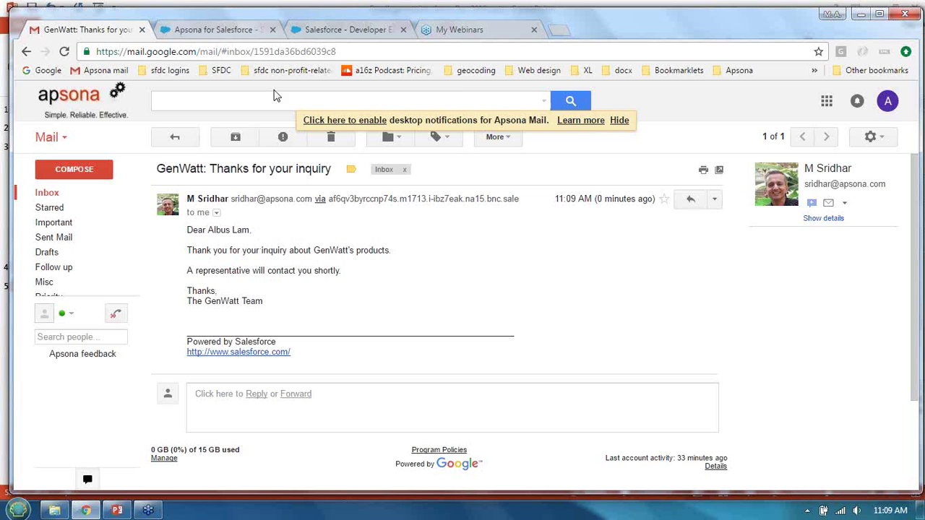
pyautogui.click(216, 29)
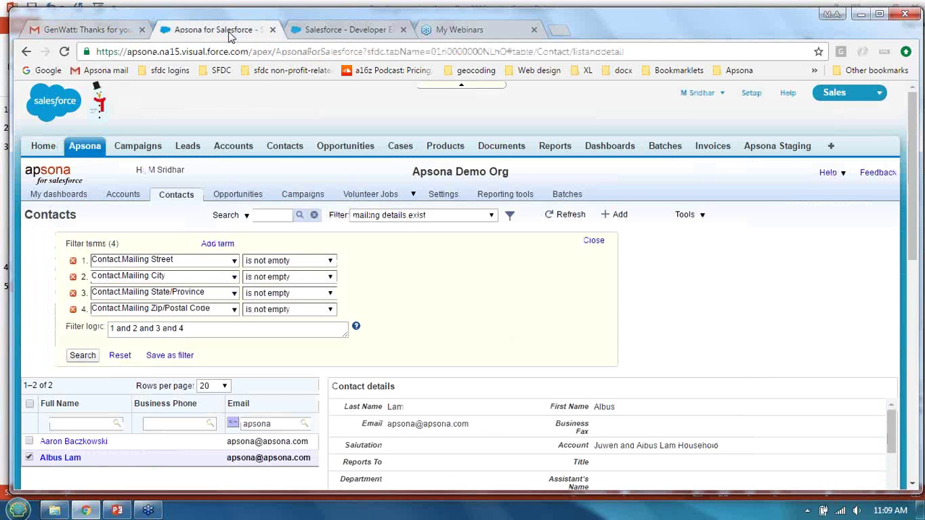
# Open Salesforce Setup in a new browser tab and list the email templates in the "Unfiled Public Email Templates" folder.
pyautogui.middleClick(760, 103)
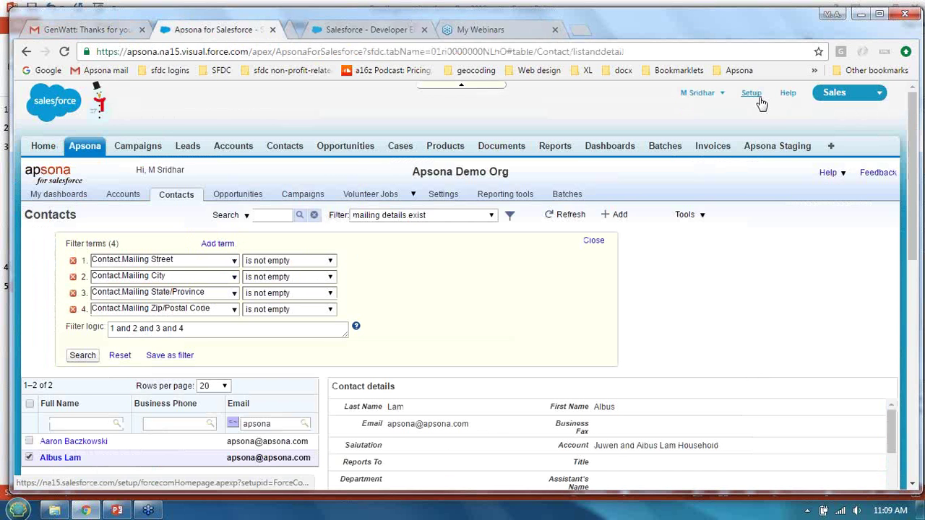
pyautogui.click(366, 30)
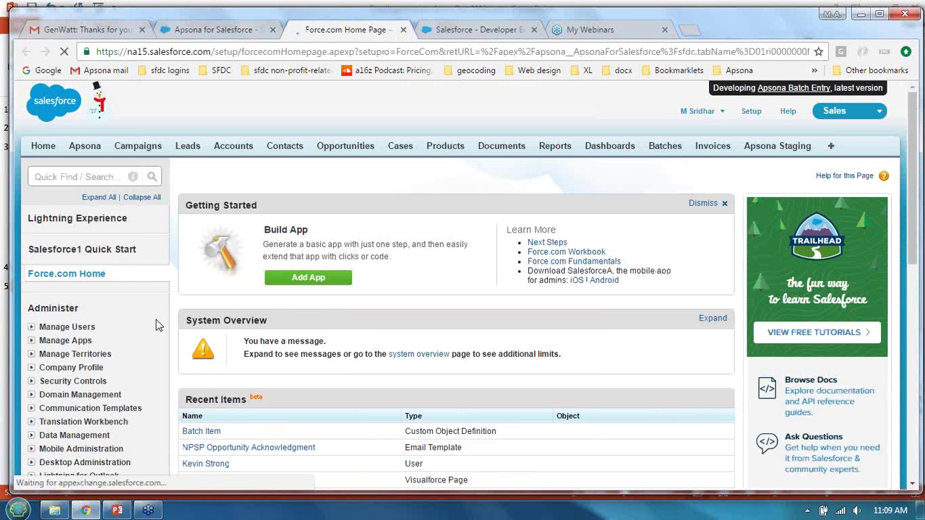
pyautogui.scroll(-1, 157, 325)
pyautogui.scroll(-2, 99, 387)
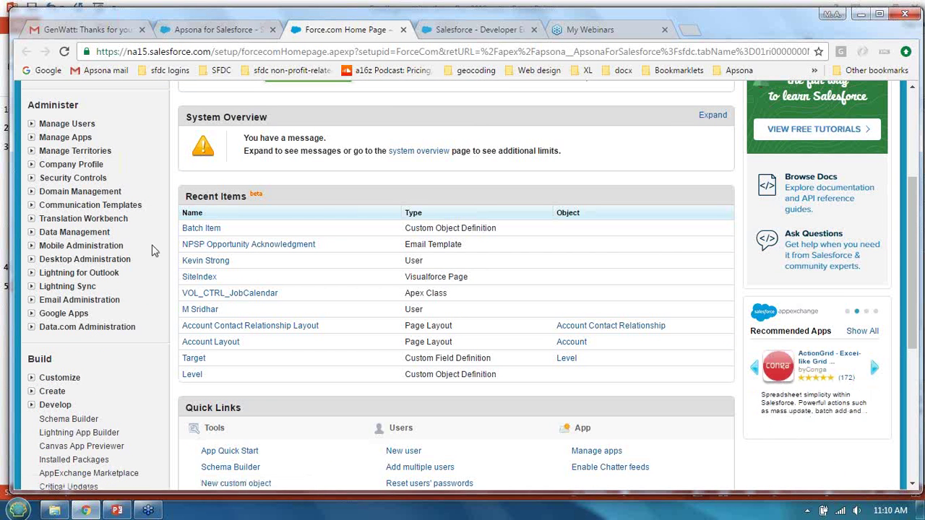
pyautogui.click(33, 206)
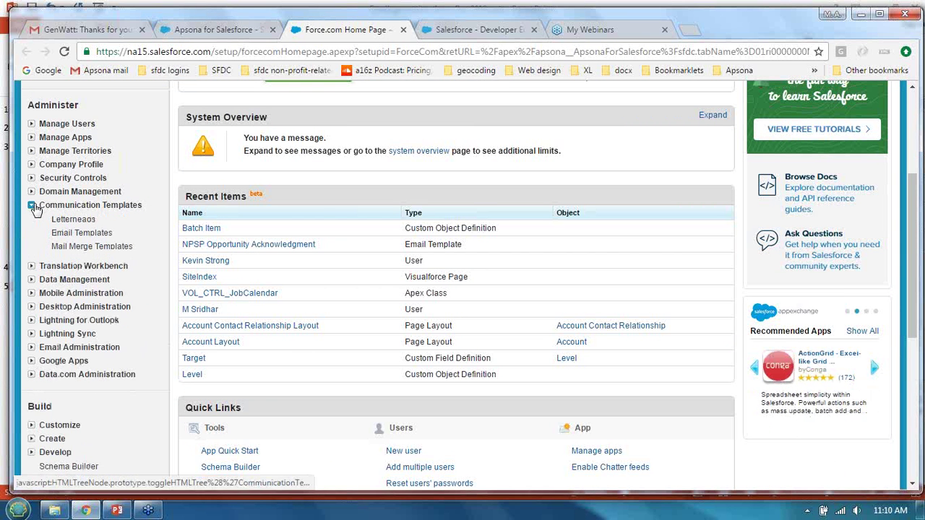
pyautogui.click(76, 233)
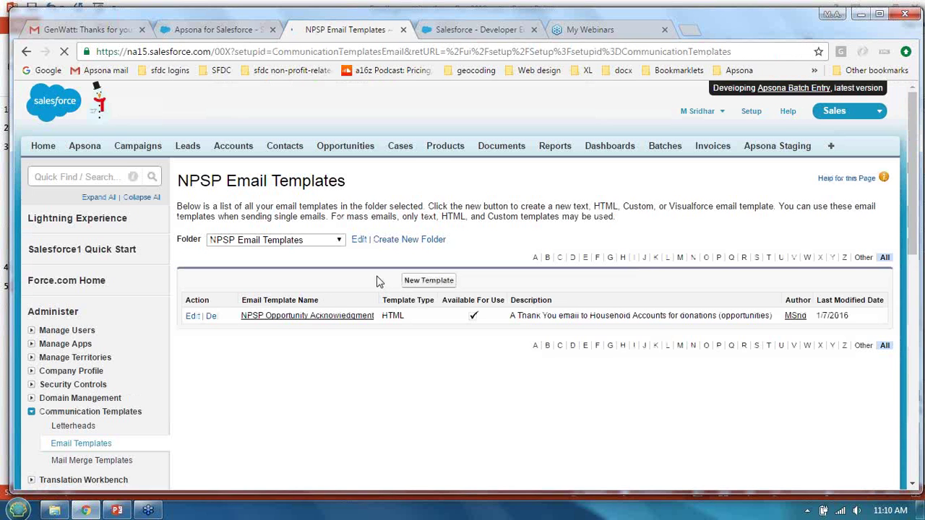
pyautogui.click(329, 240)
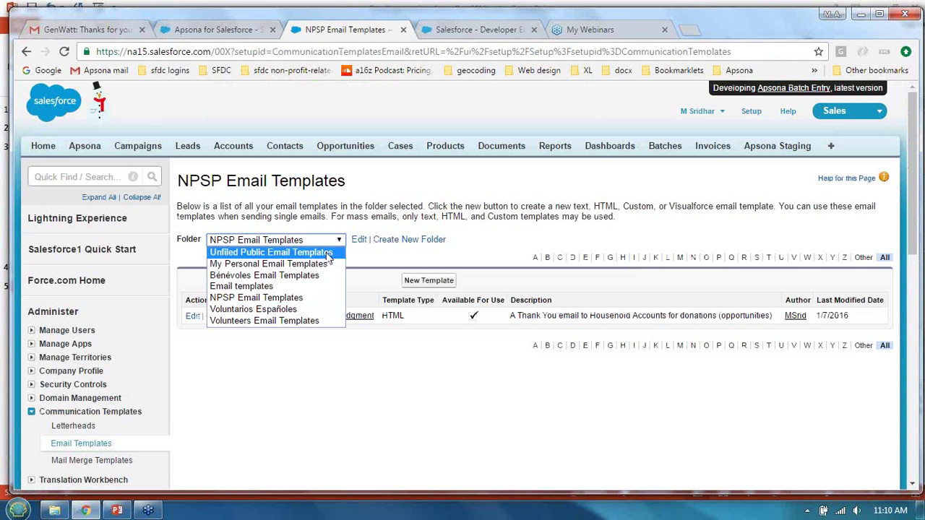
pyautogui.click(325, 252)
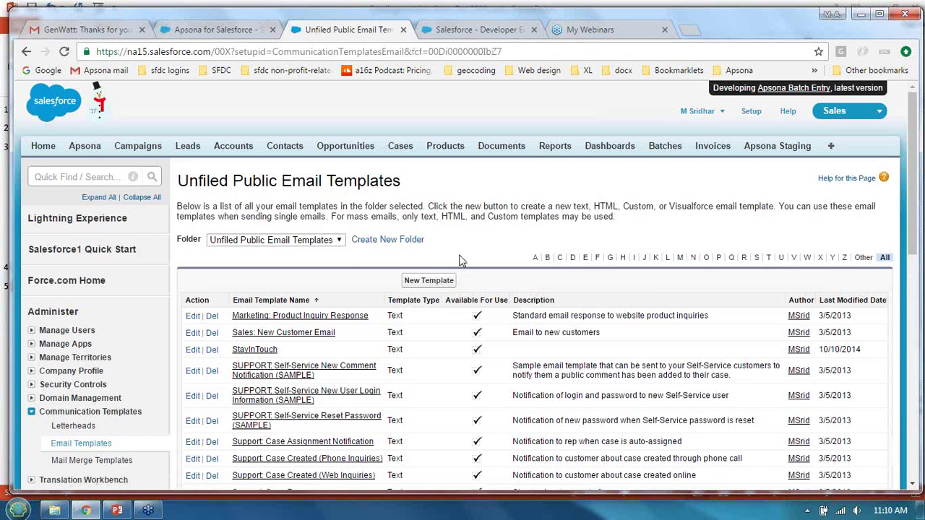
# Open the "Marketing: Product Inquiry Response" template and examine the lead name merge field in its plain text preview.
pyautogui.scroll(-3, 452, 261)
pyautogui.scroll(3, 462, 261)
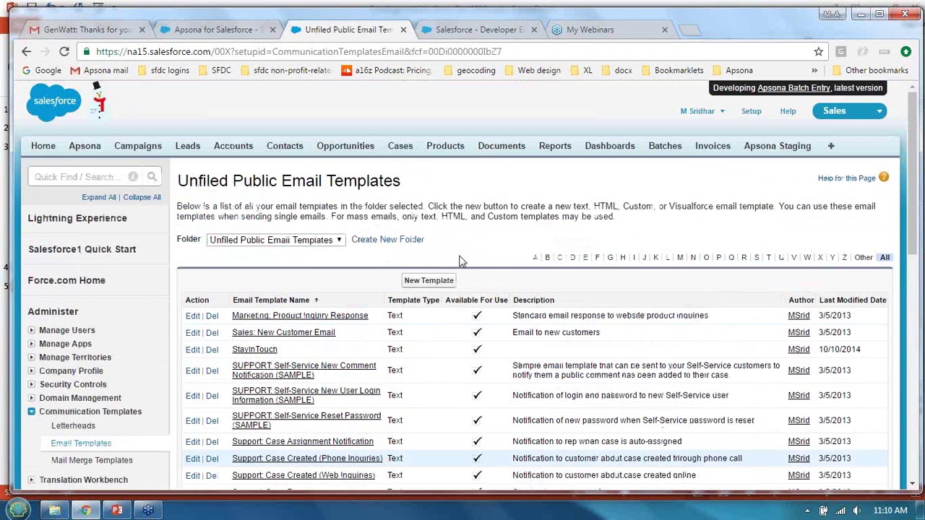
pyautogui.click(328, 316)
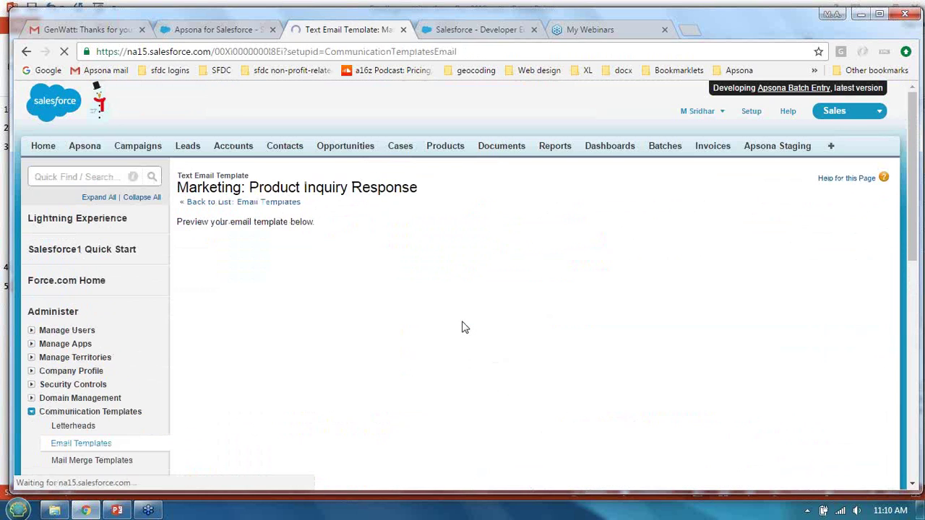
pyautogui.scroll(-4, 491, 293)
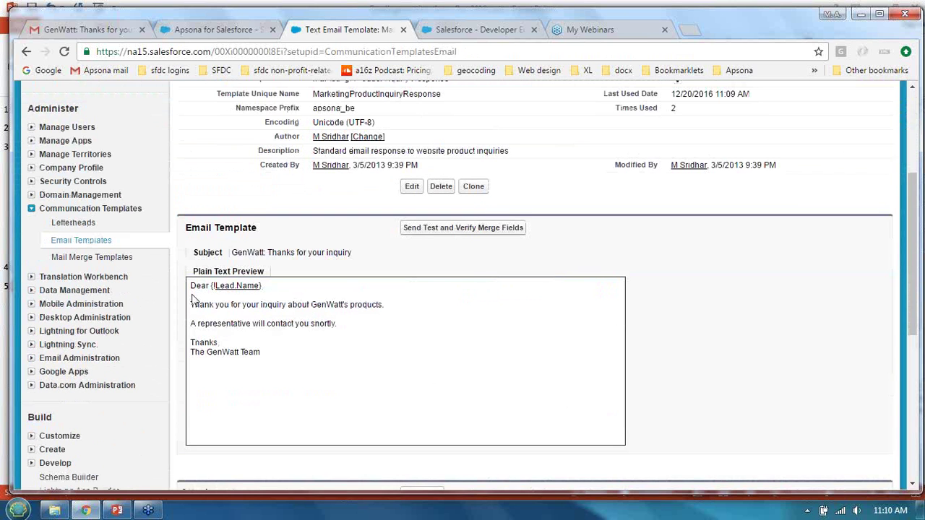
pyautogui.moveTo(209, 286); pyautogui.dragTo(245, 287)
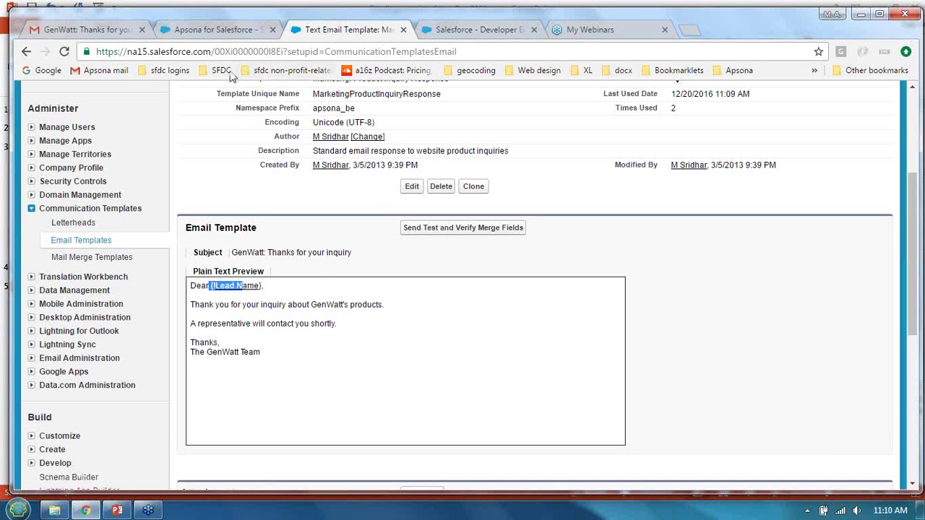
# Return to the Apsona contacts page and review the tools offered for contacts, including composing and mass emailing.
pyautogui.click(213, 30)
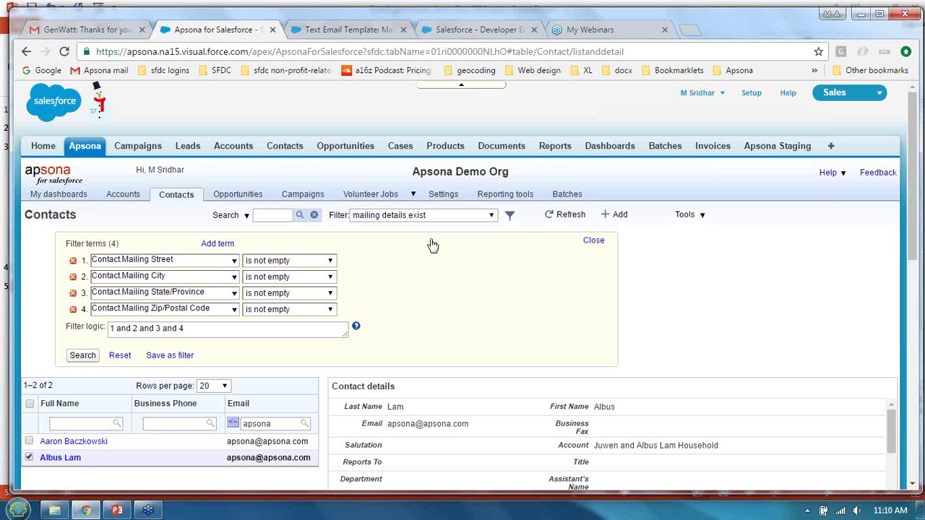
pyautogui.click(702, 216)
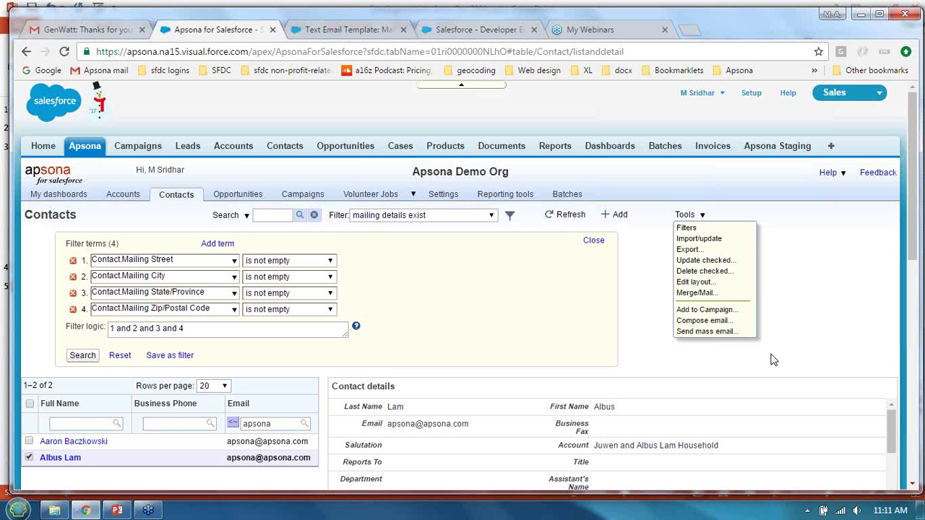
pyautogui.click(816, 302)
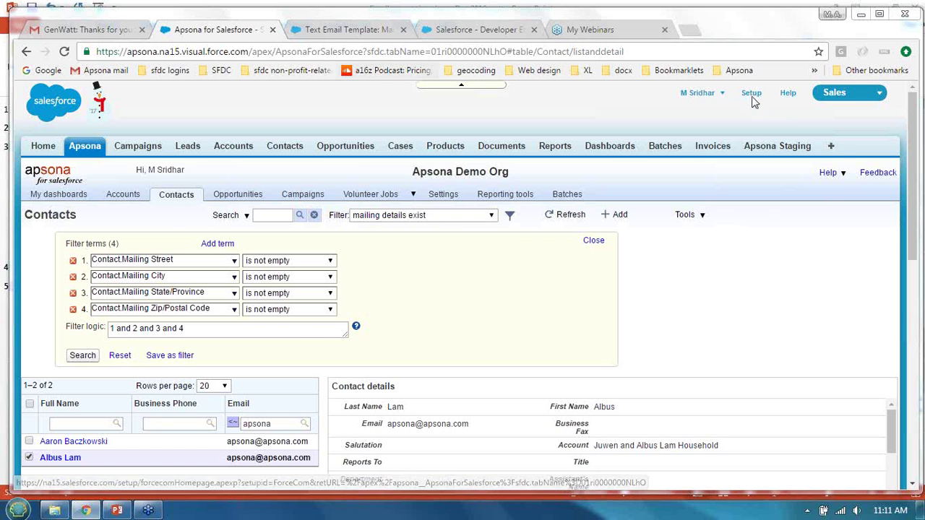
# Switch back to Salesforce Setup and look through the full list of unfiled public email templates.
pyautogui.click(350, 29)
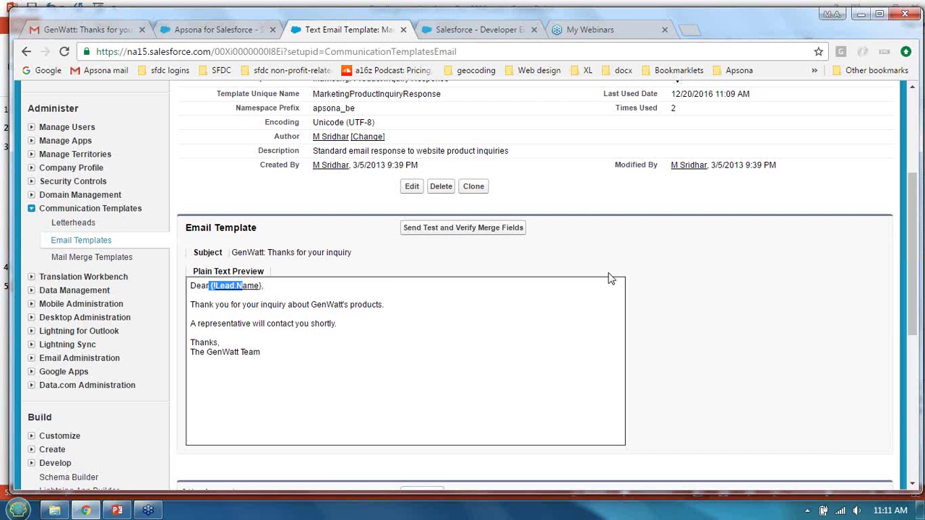
pyautogui.click(78, 243)
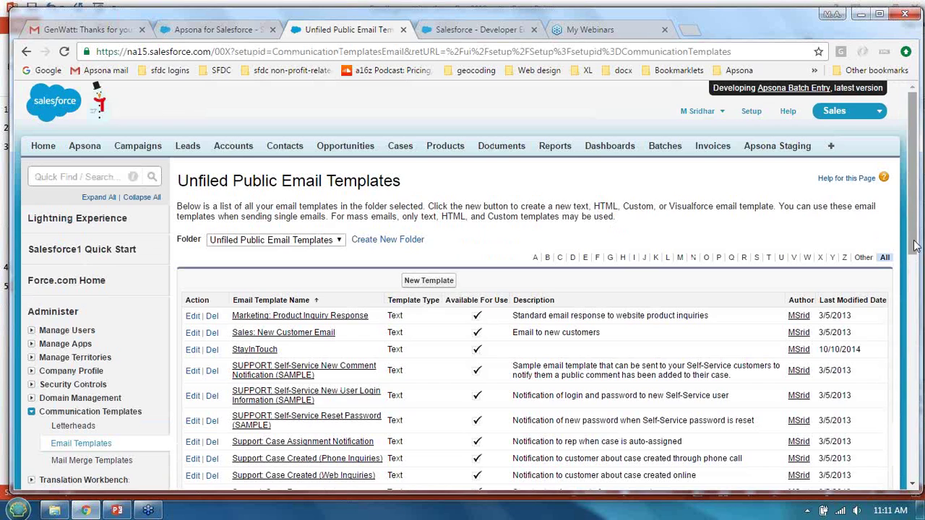
pyautogui.moveTo(914, 249); pyautogui.dragTo(921, 322)
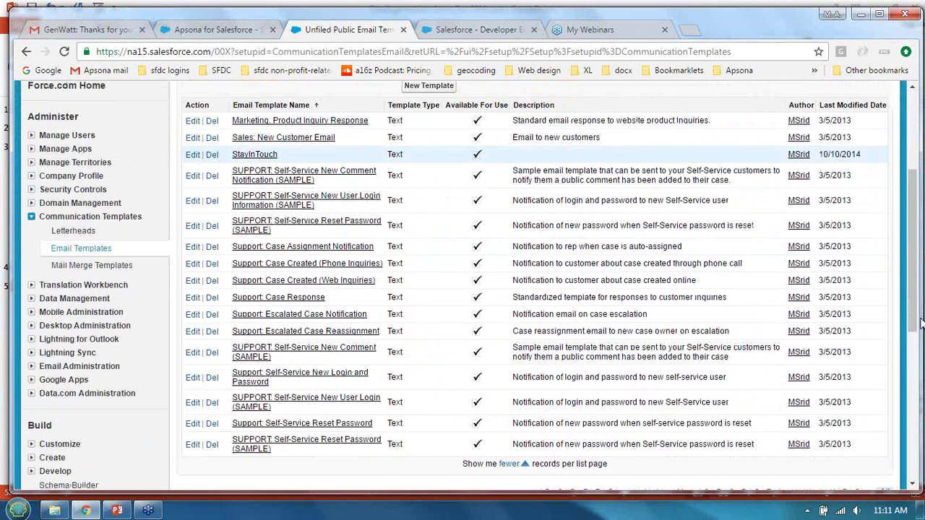
# Switch to the Salesforce developer org, open its Setup home, duplicate that browser tab and return to the original one.
pyautogui.click(483, 33)
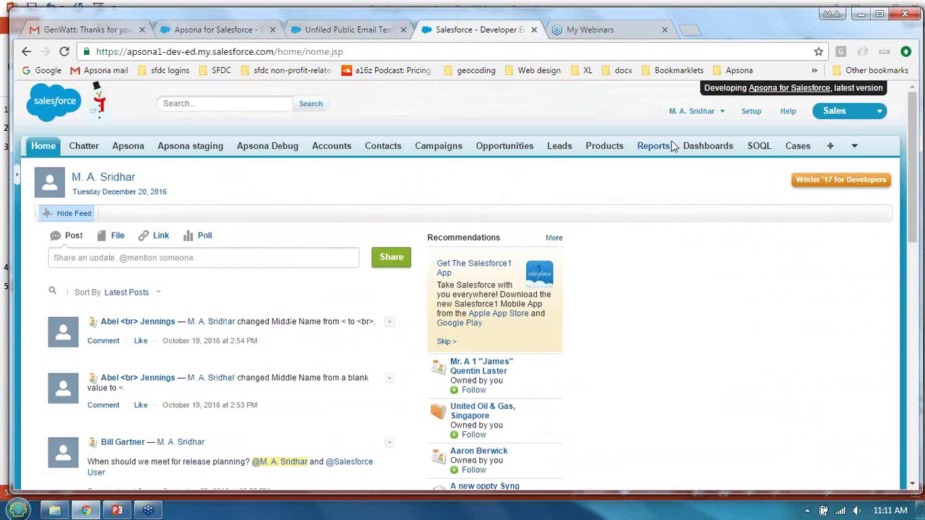
pyautogui.click(749, 114)
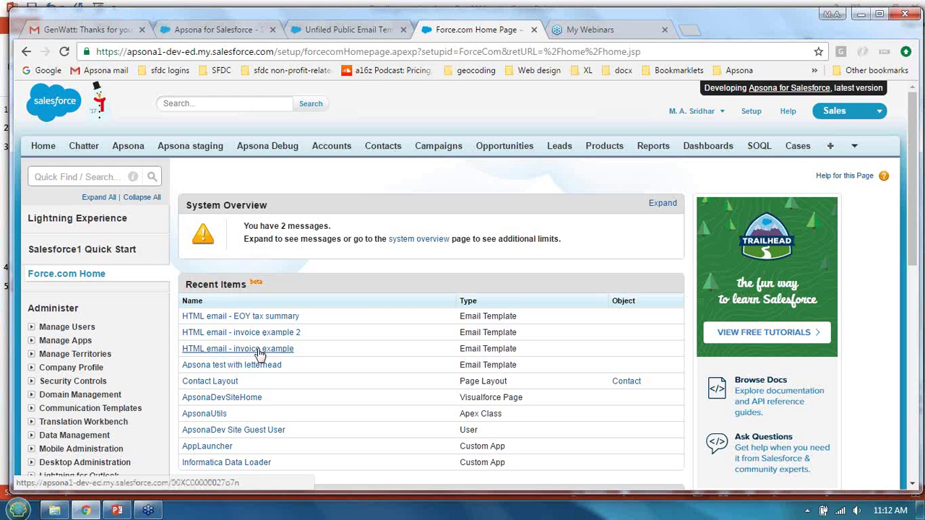
pyautogui.rightClick(480, 32)
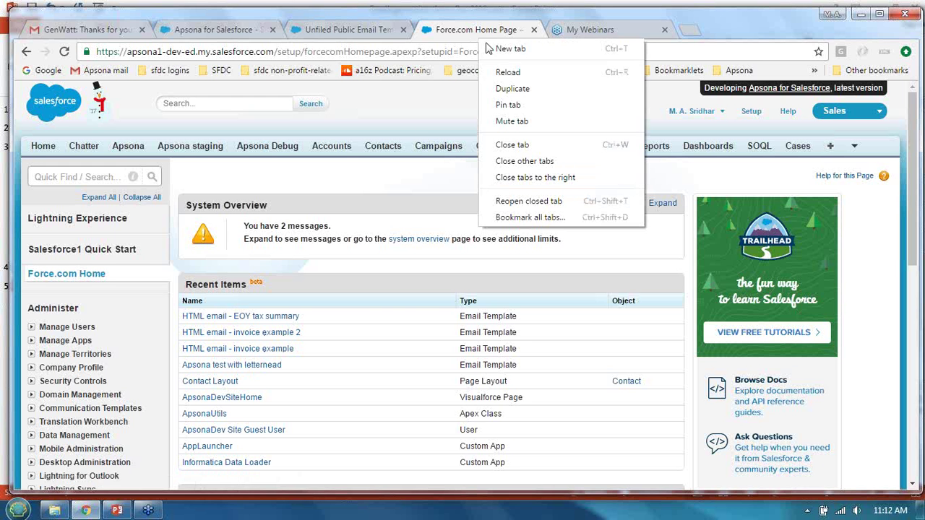
pyautogui.click(543, 89)
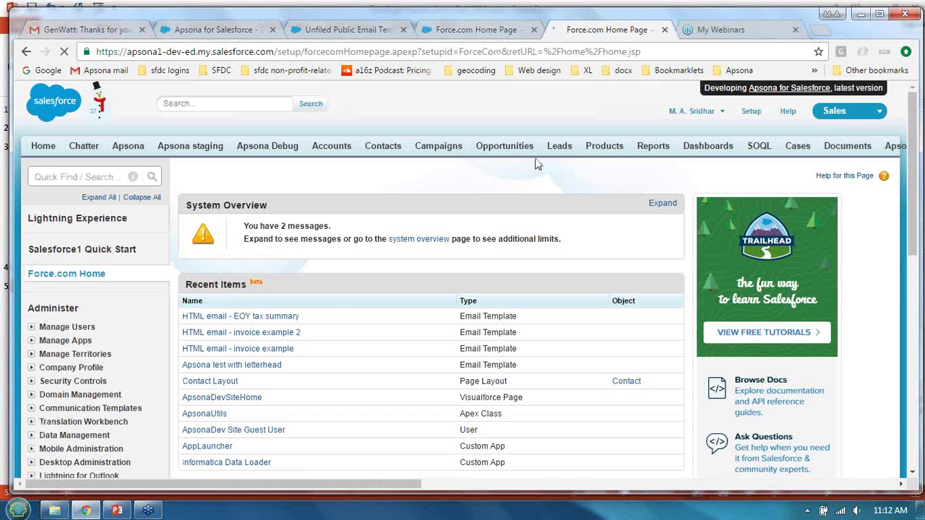
pyautogui.hotkey('ctrl', 'shift', 'Tab')
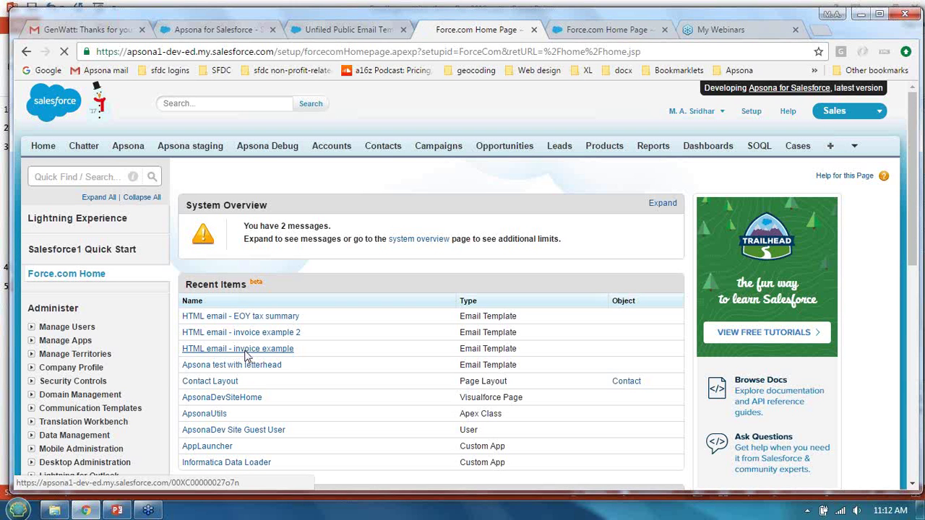
# Open the "HTML email - invoice example" template and examine the merge fields in its HTML preview.
pyautogui.click(246, 355)
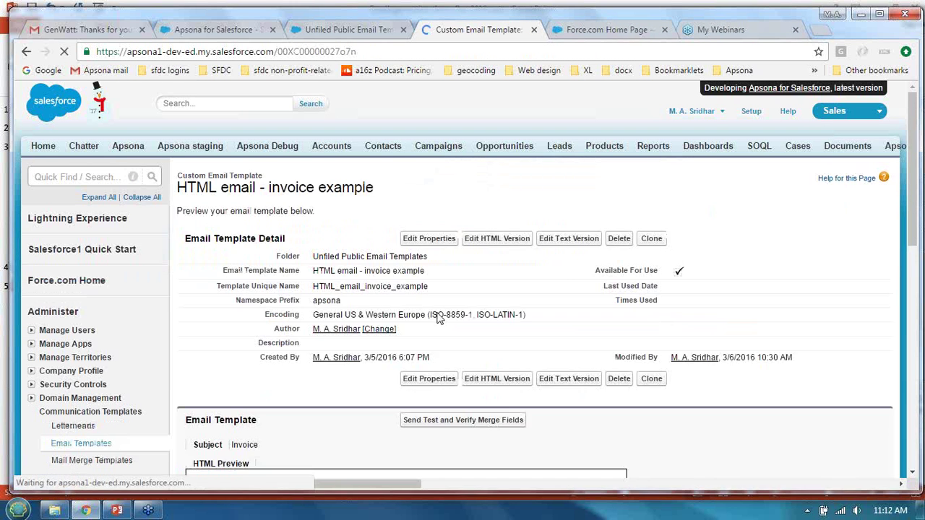
pyautogui.scroll(-5, 780, 188)
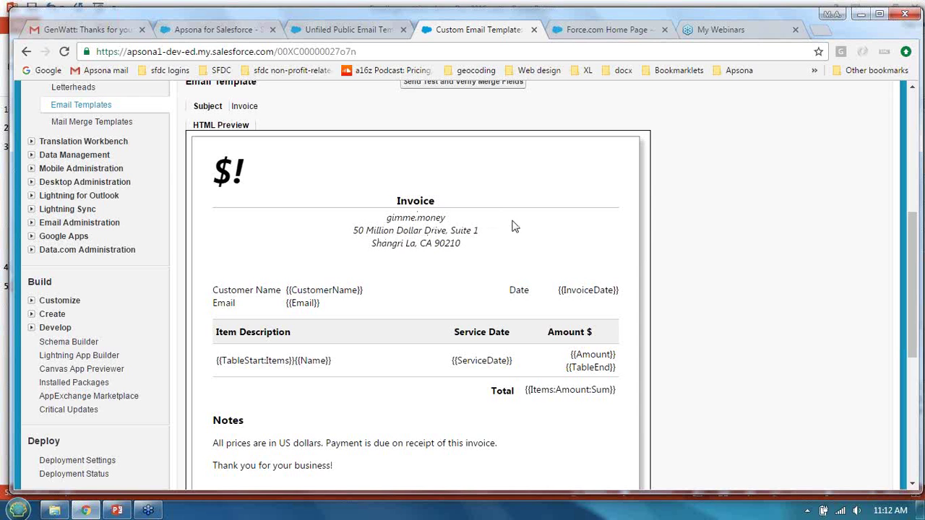
# Highlight the CustomerName, Email and InvoiceDate merge fields in the invoice template preview and examine the line-item fields.
pyautogui.doubleClick(311, 290)
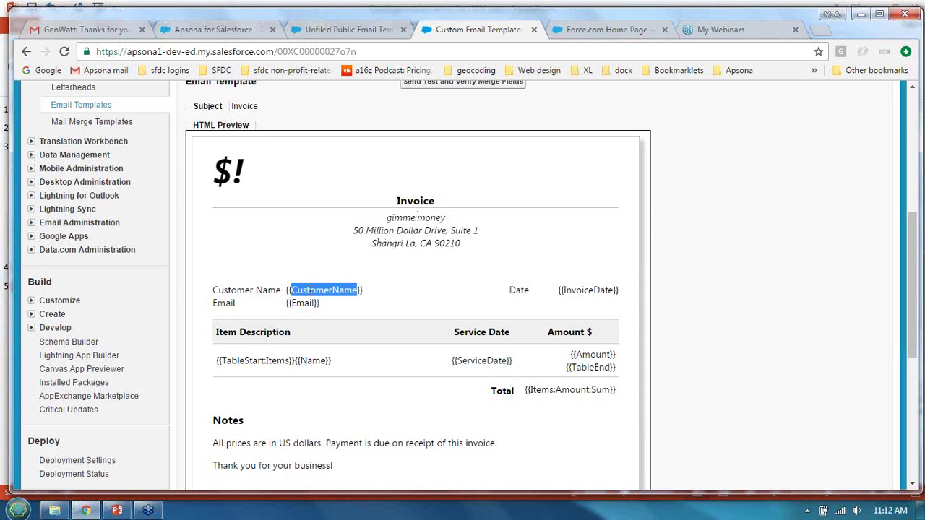
pyautogui.doubleClick(308, 304)
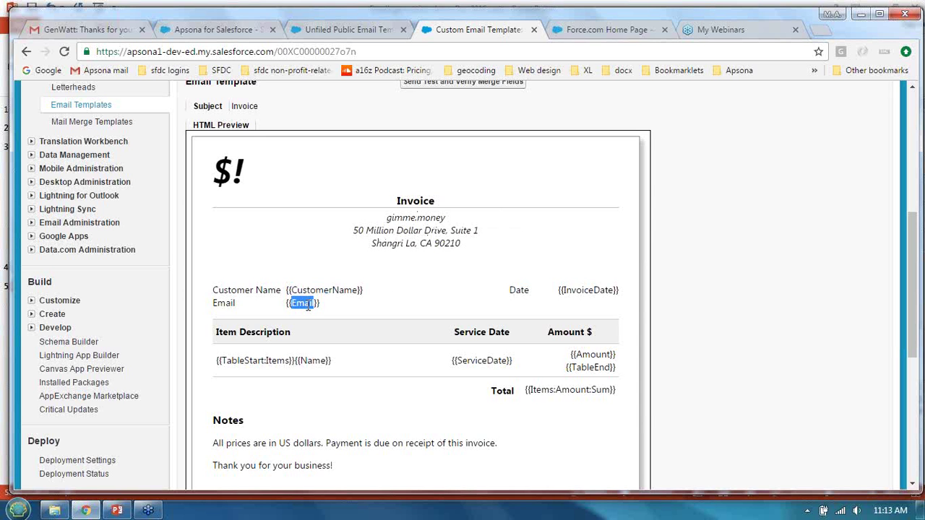
pyautogui.doubleClick(590, 291)
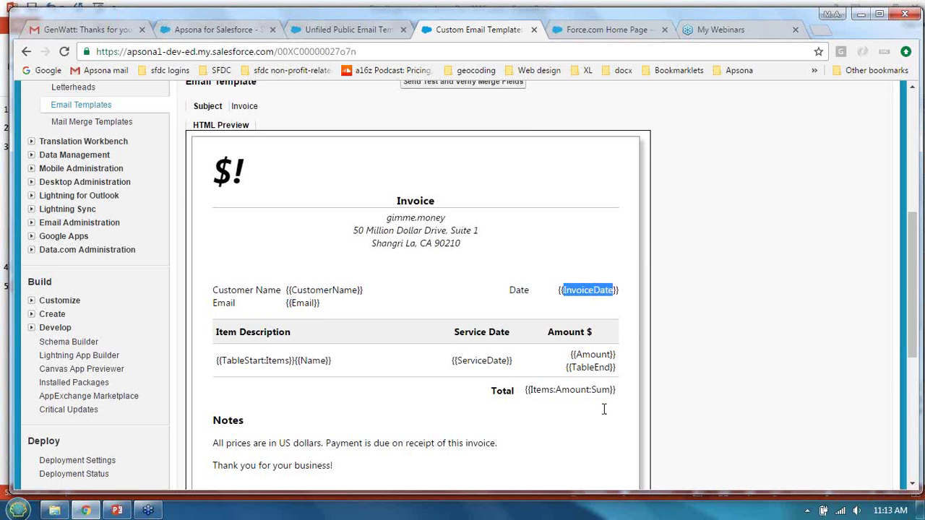
pyautogui.click(311, 364)
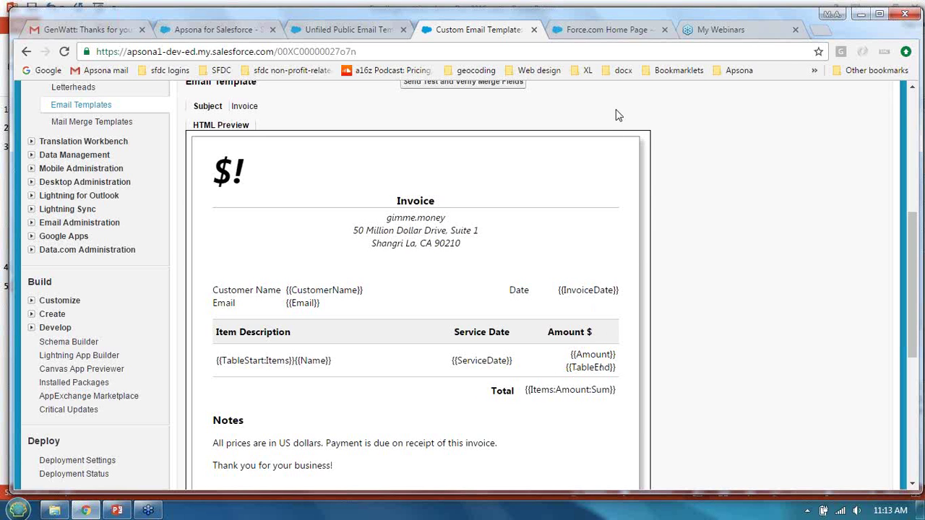
# Open the "HTML email - EOY tax summary" template in the other Setup tab and examine its Gift Summary preview, highlighting DonorName.
pyautogui.click(597, 30)
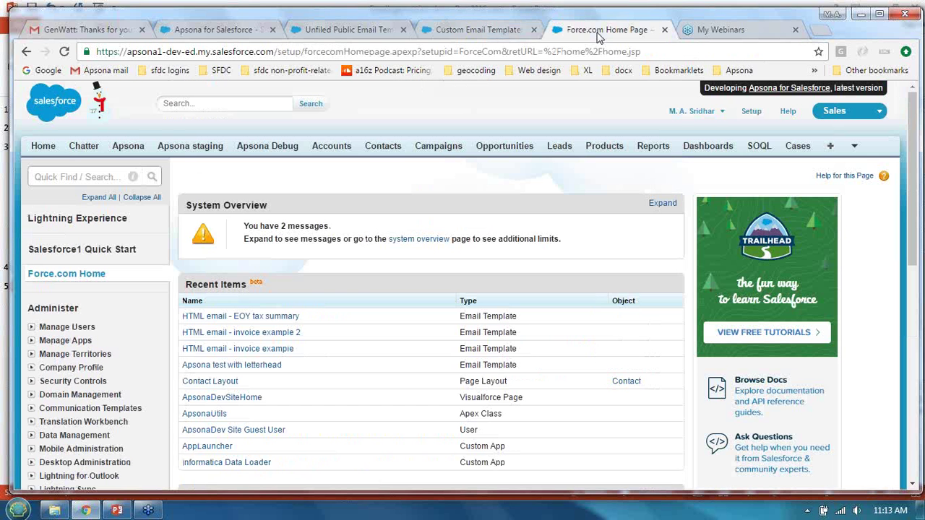
pyautogui.click(229, 318)
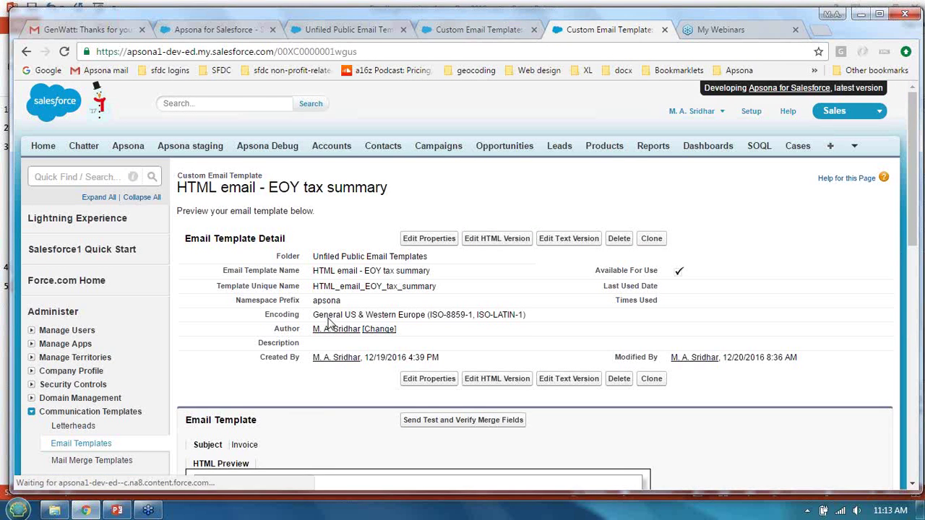
pyautogui.scroll(-4, 686, 315)
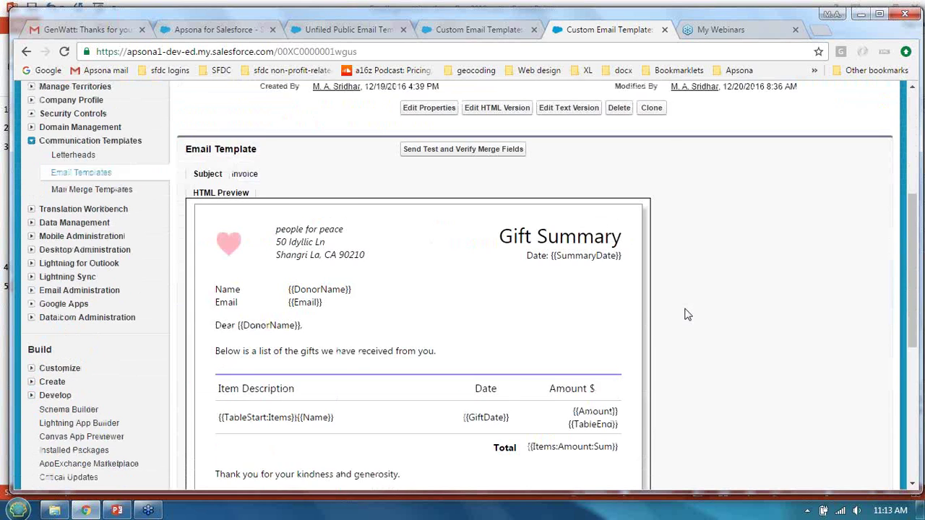
pyautogui.scroll(-1, 686, 315)
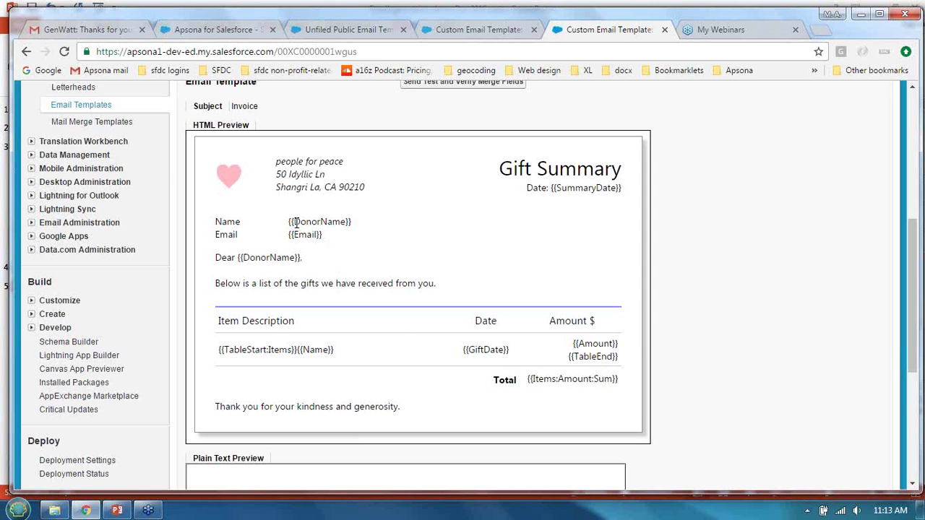
pyautogui.moveTo(293, 223); pyautogui.dragTo(342, 222)
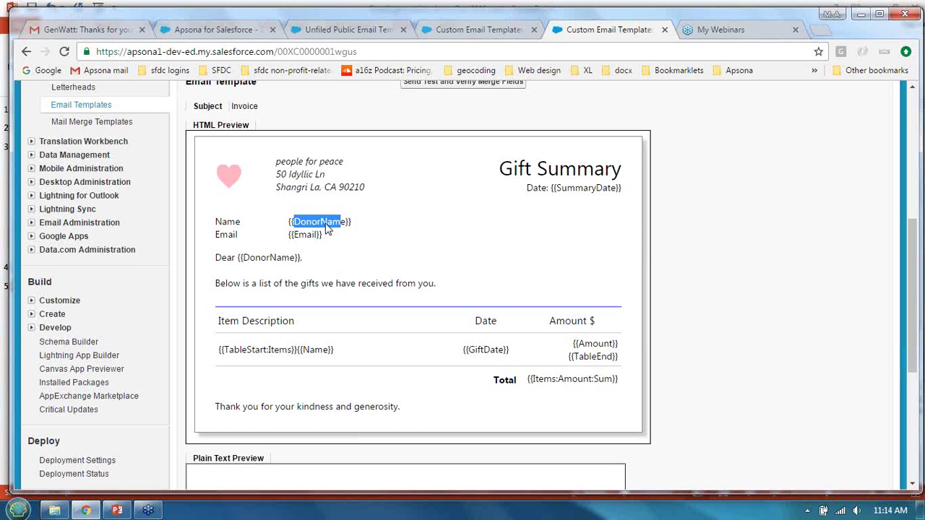
pyautogui.click(309, 239)
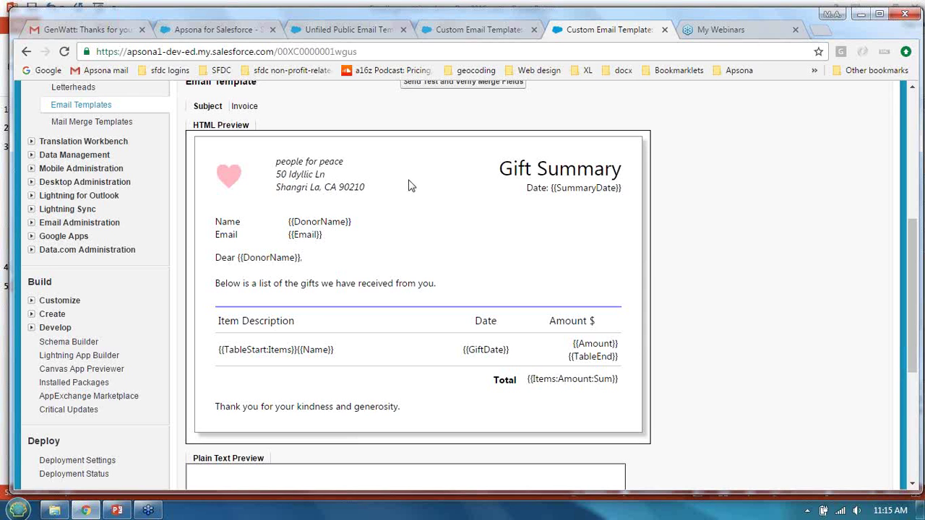
# Open the HTML version of the EOY tax summary template for editing and inspect its HTML body code.
pyautogui.scroll(2, 809, 259)
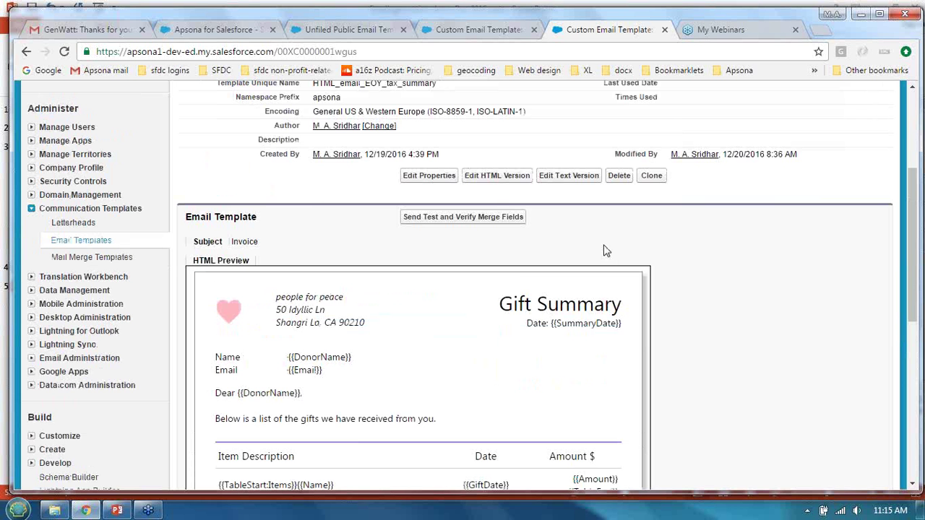
pyautogui.click(494, 179)
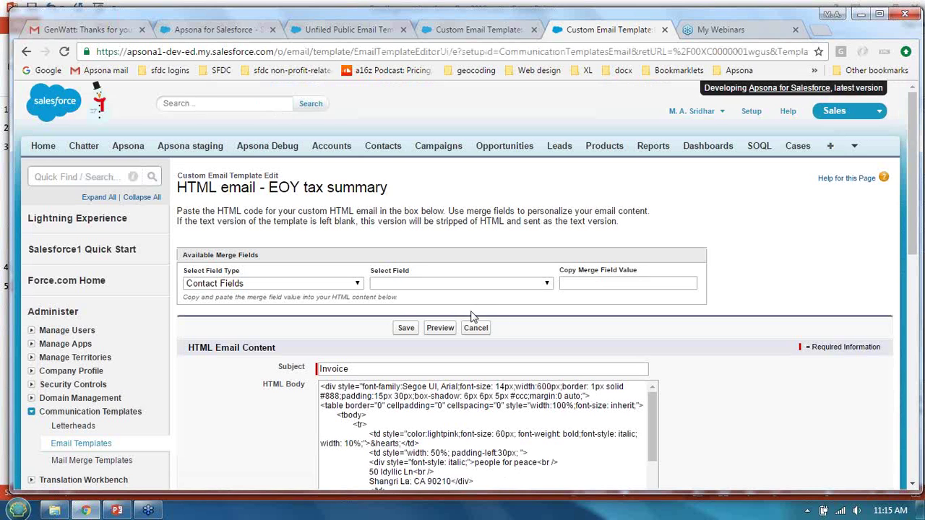
pyautogui.scroll(-2, 773, 370)
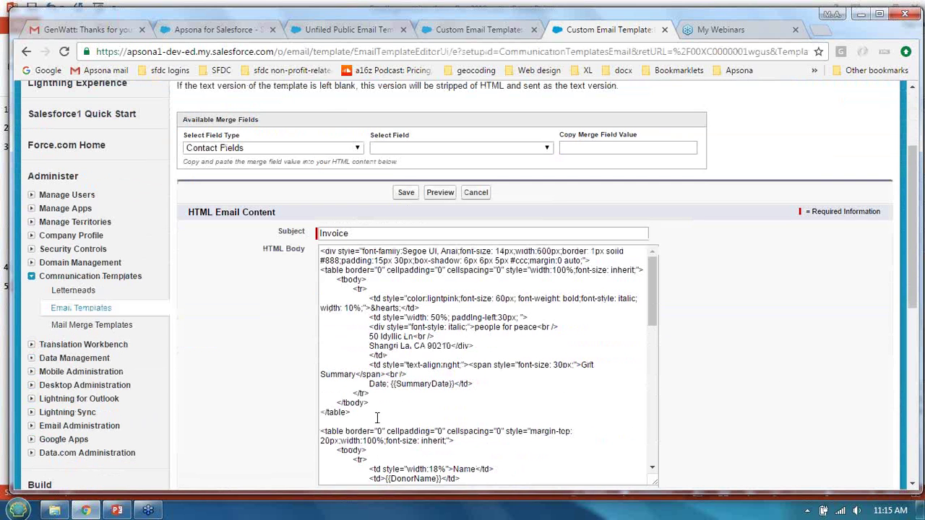
pyautogui.click(403, 331)
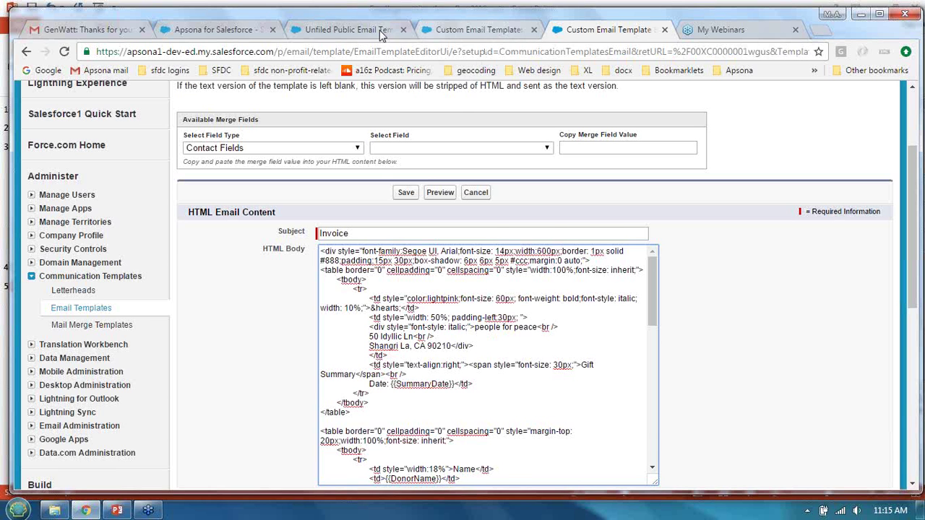
# Return to the invoice template in the developer org, open Apsona from there in a new browser tab and switch to it.
pyautogui.click(233, 30)
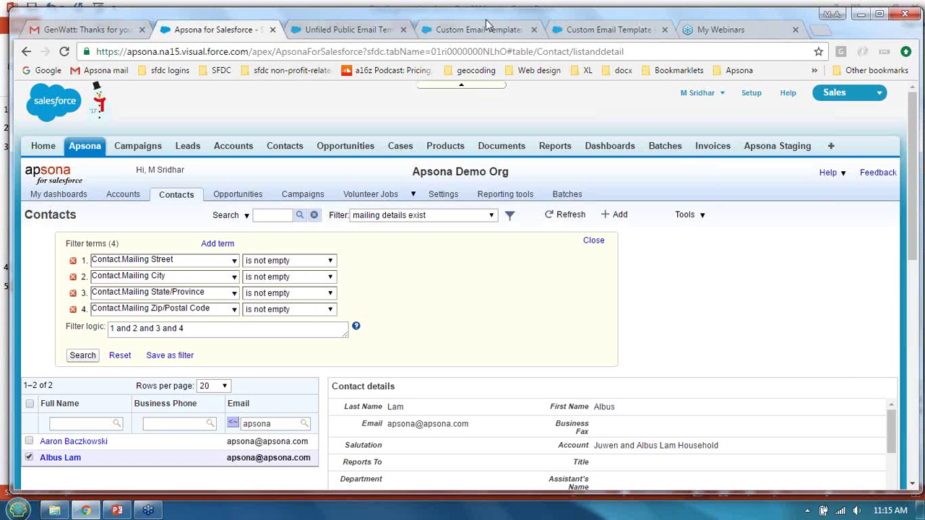
pyautogui.click(351, 29)
pyautogui.click(450, 29)
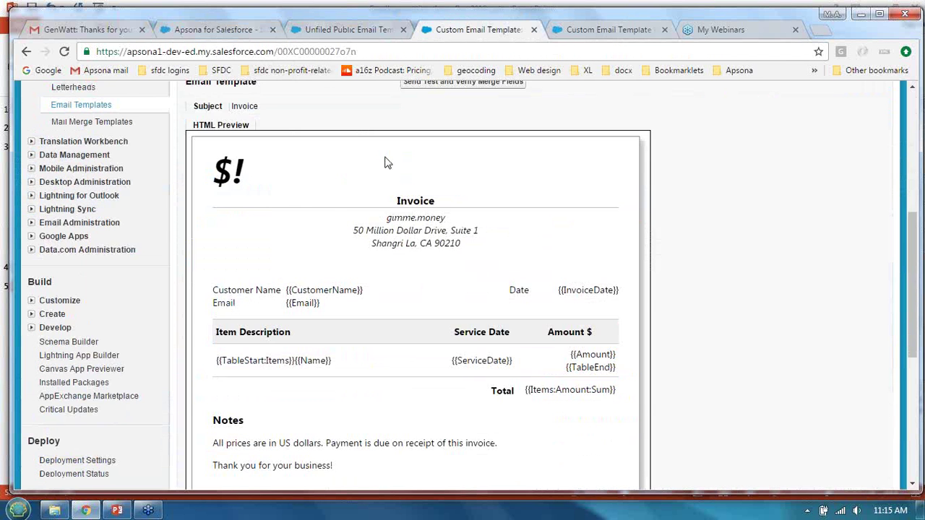
pyautogui.scroll(5, 383, 161)
pyautogui.rightClick(130, 148)
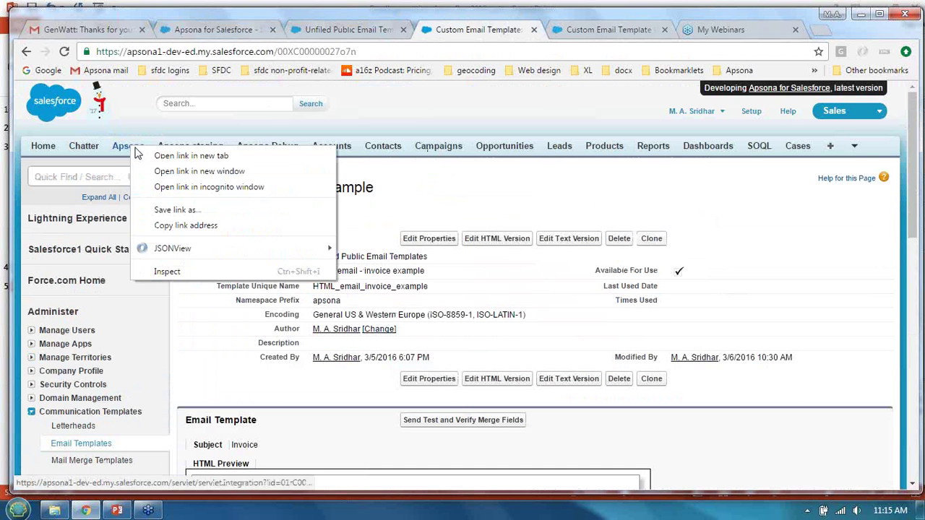
pyautogui.click(160, 153)
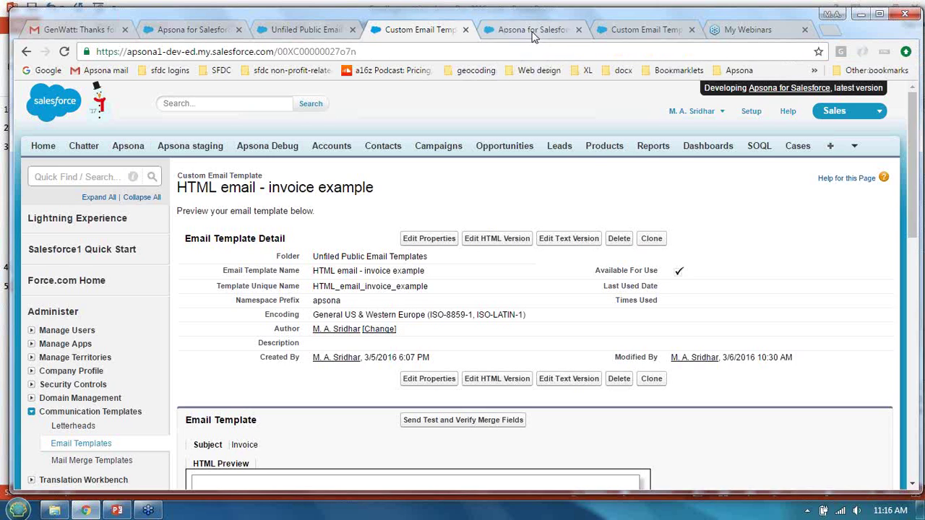
pyautogui.click(532, 33)
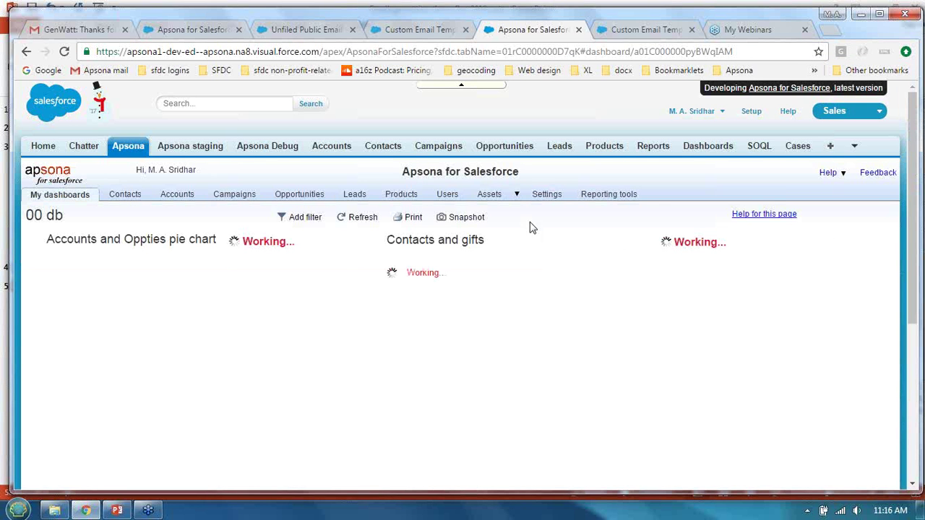
# Show all records of the Email Template object in Apsona.
pyautogui.click(517, 195)
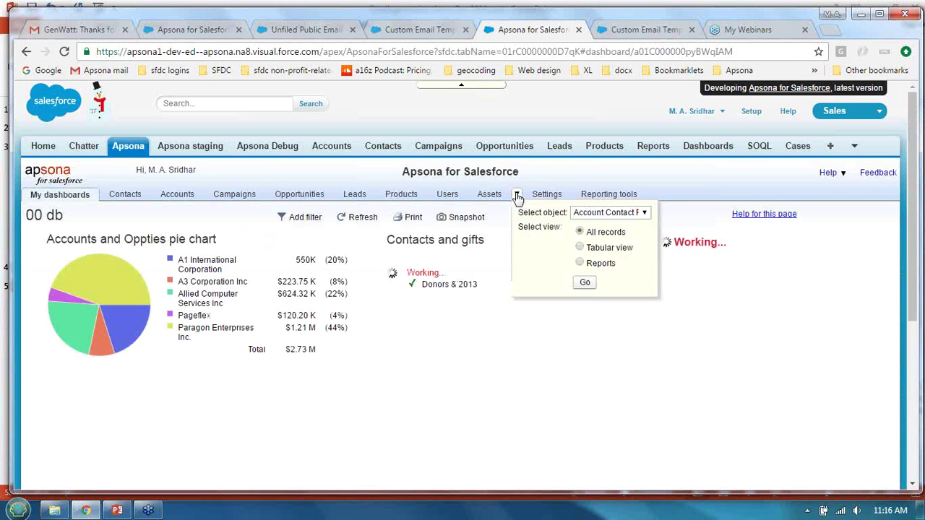
pyautogui.click(642, 213)
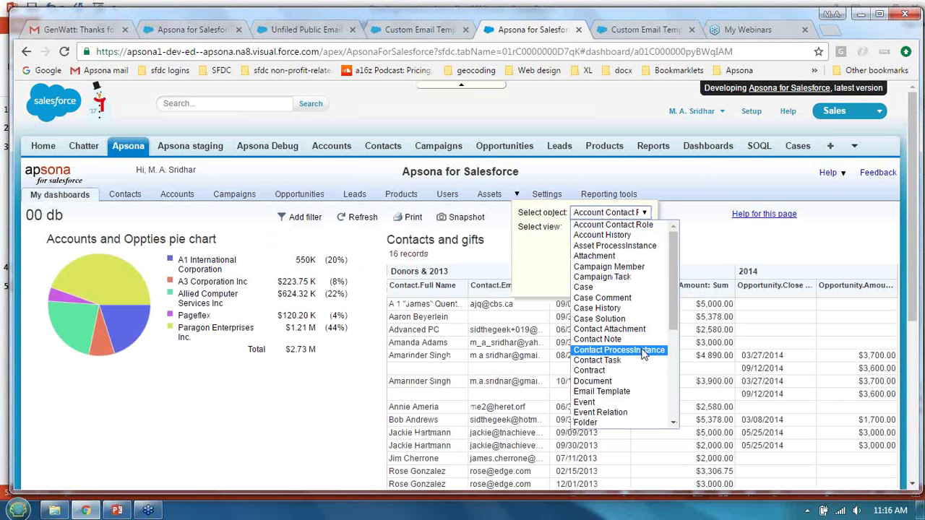
pyautogui.click(625, 390)
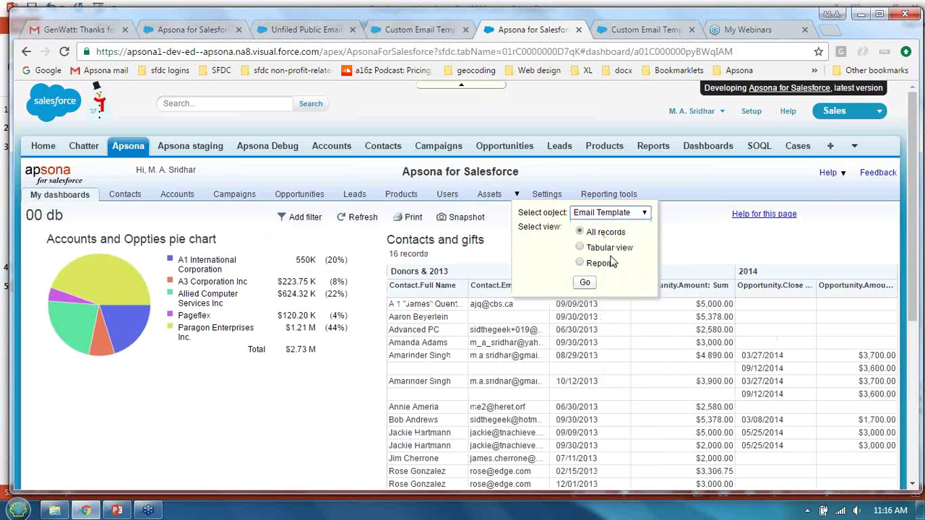
pyautogui.click(585, 282)
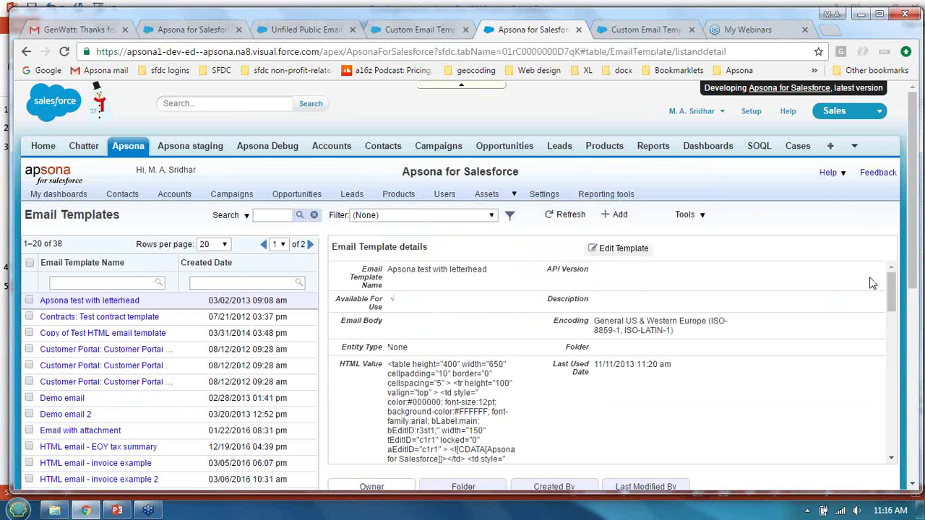
pyautogui.moveTo(908, 271); pyautogui.dragTo(911, 306)
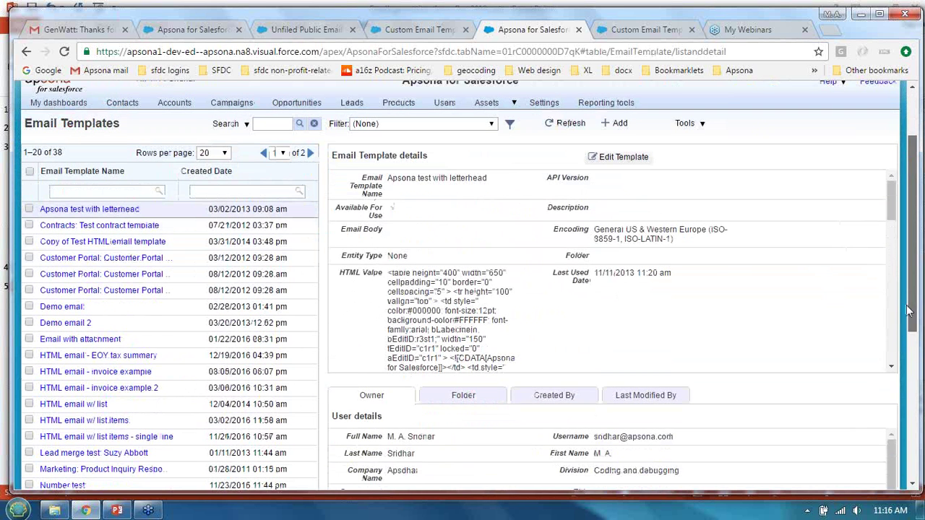
pyautogui.click(111, 359)
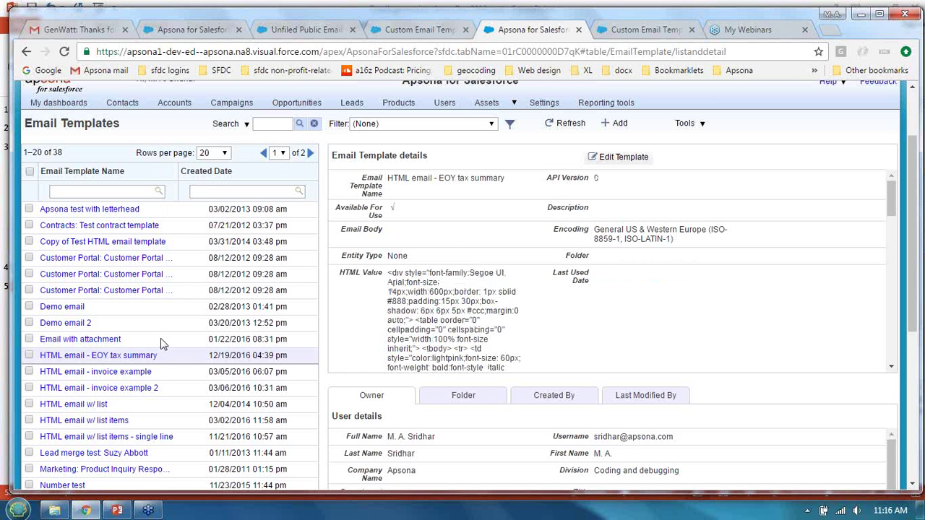
pyautogui.click(618, 157)
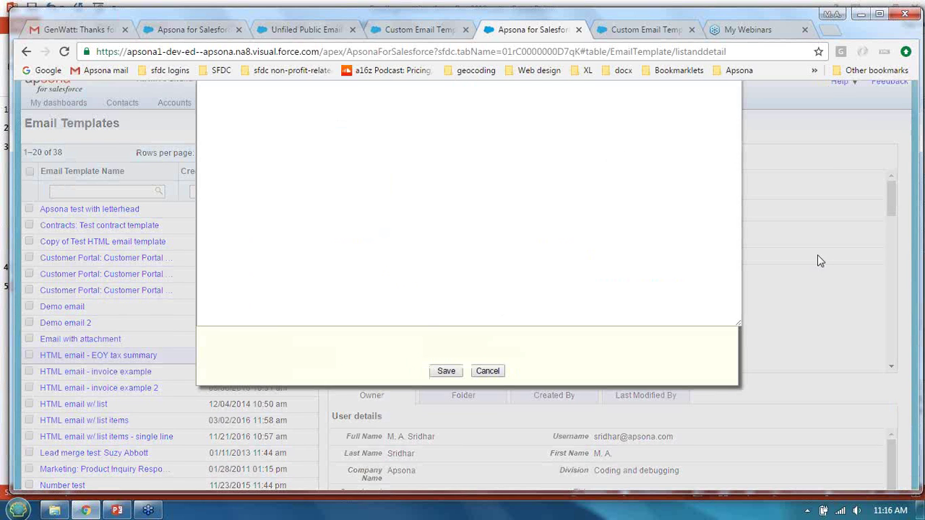
pyautogui.click(489, 373)
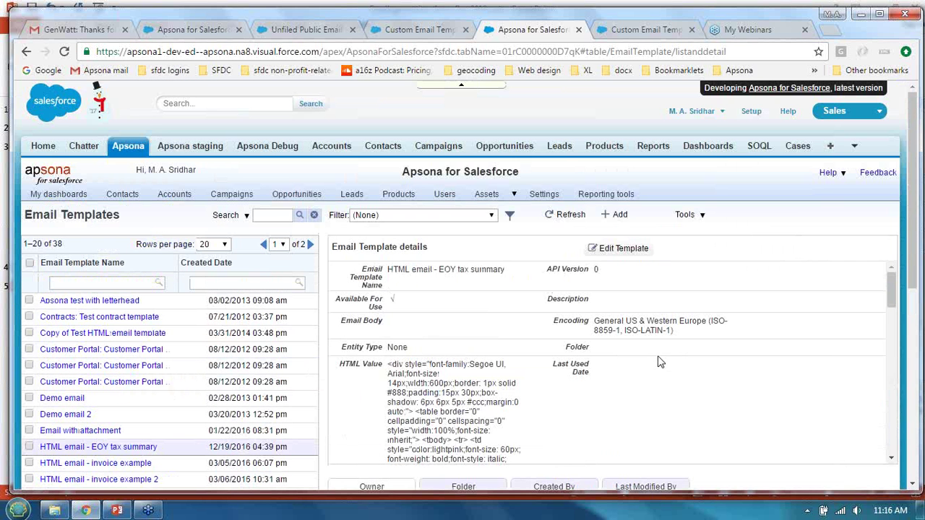
pyautogui.click(596, 248)
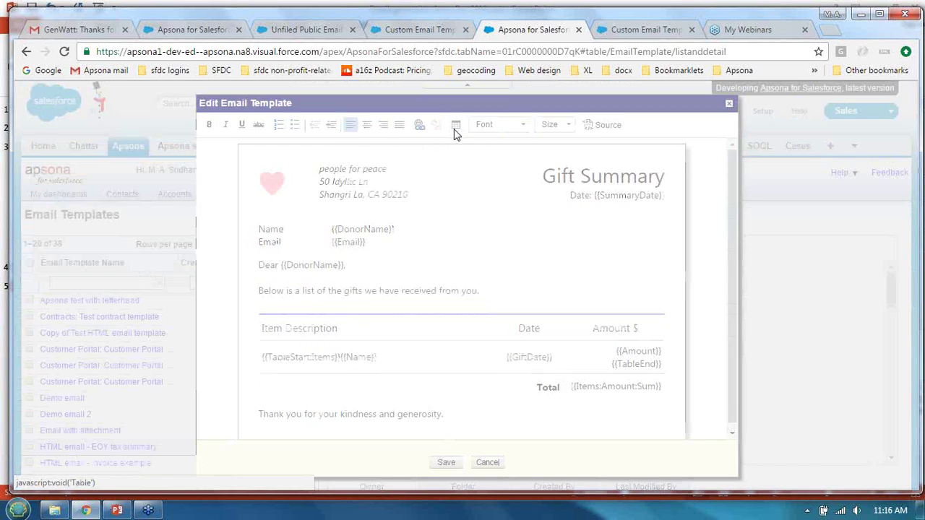
# Review the editor's table properties options and the template's HTML source, and close the editor without saving.
pyautogui.click(455, 127)
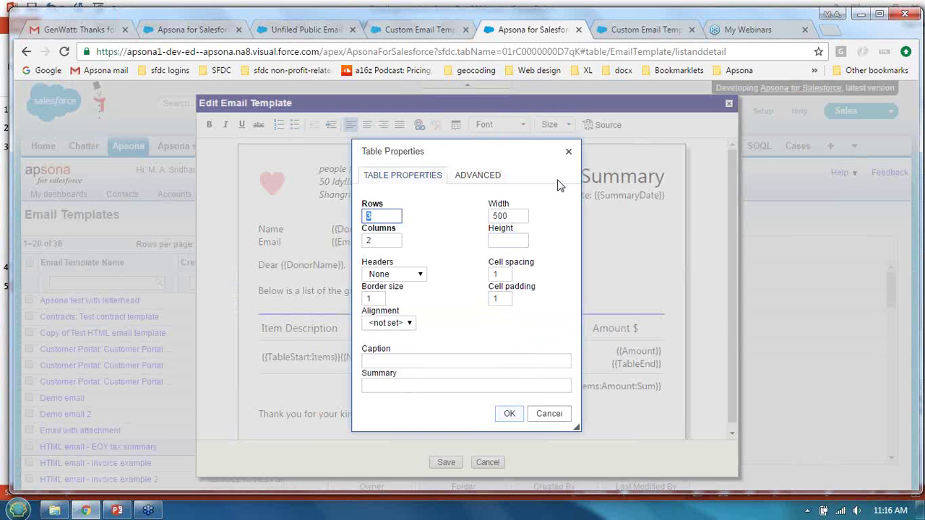
pyautogui.click(549, 413)
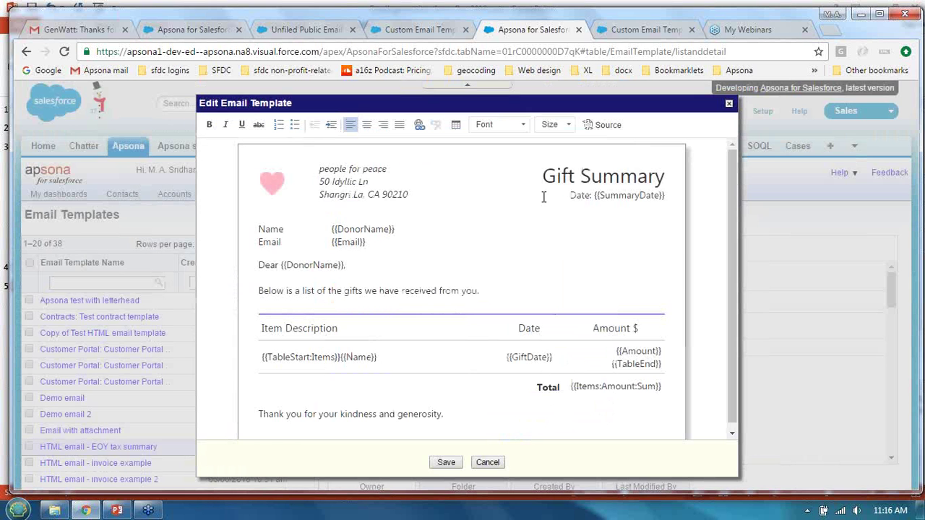
pyautogui.click(598, 128)
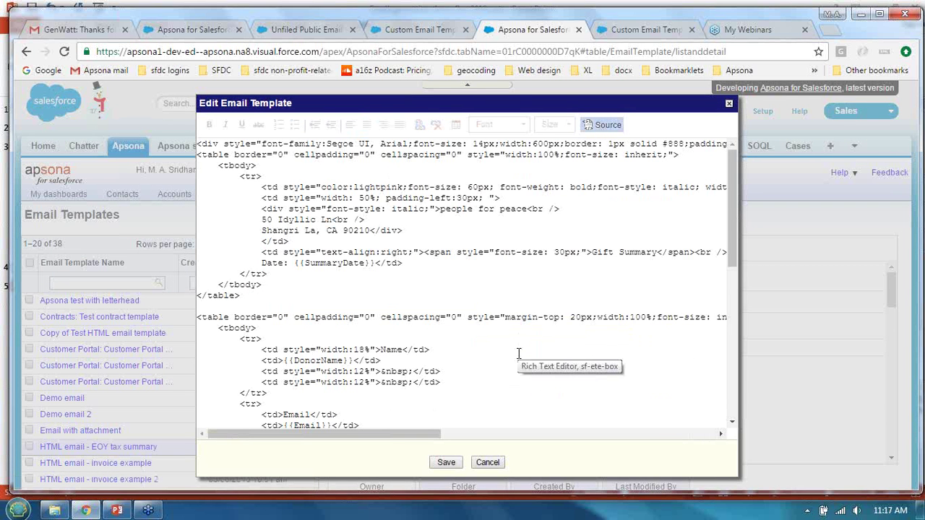
pyautogui.click(598, 128)
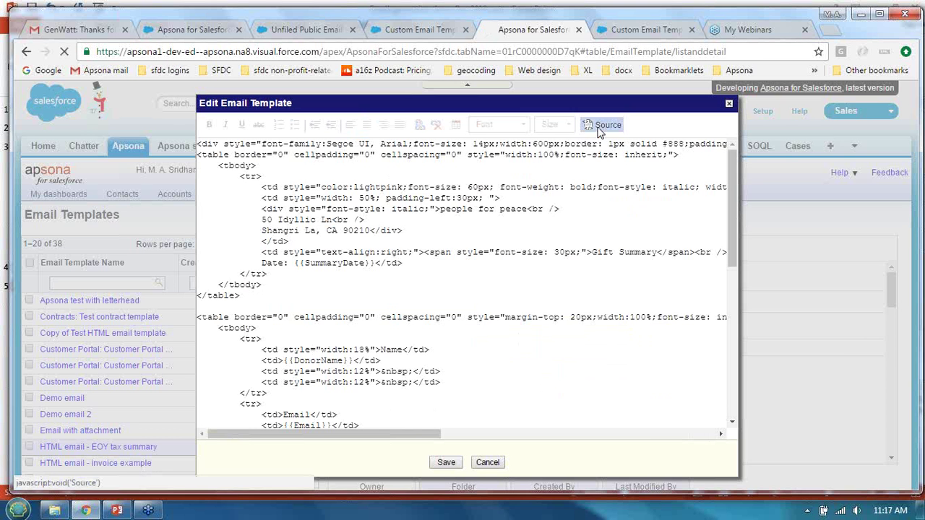
pyautogui.click(488, 463)
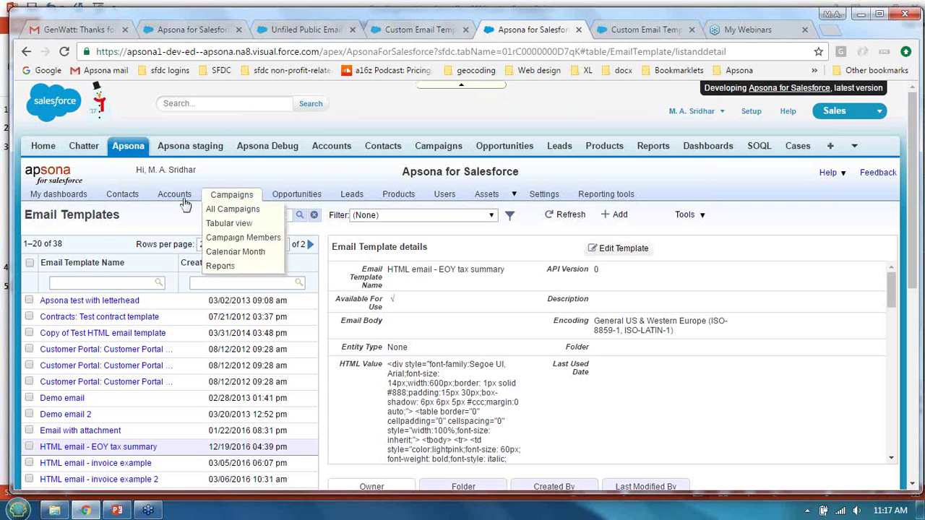
# Show the Contacts list, filter it to emails starting with "apsona", and check the matching contact.
pyautogui.click(125, 195)
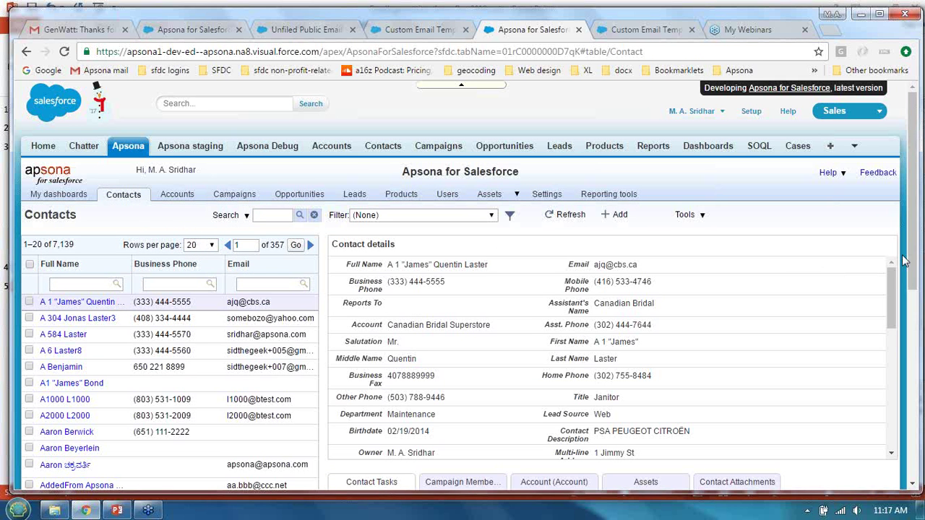
pyautogui.moveTo(912, 265); pyautogui.dragTo(912, 325)
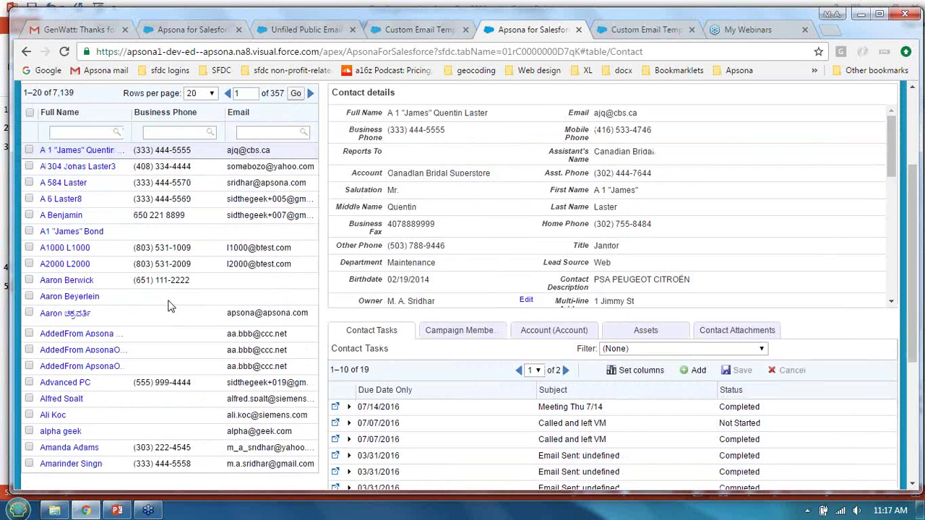
pyautogui.scroll(3, 264, 247)
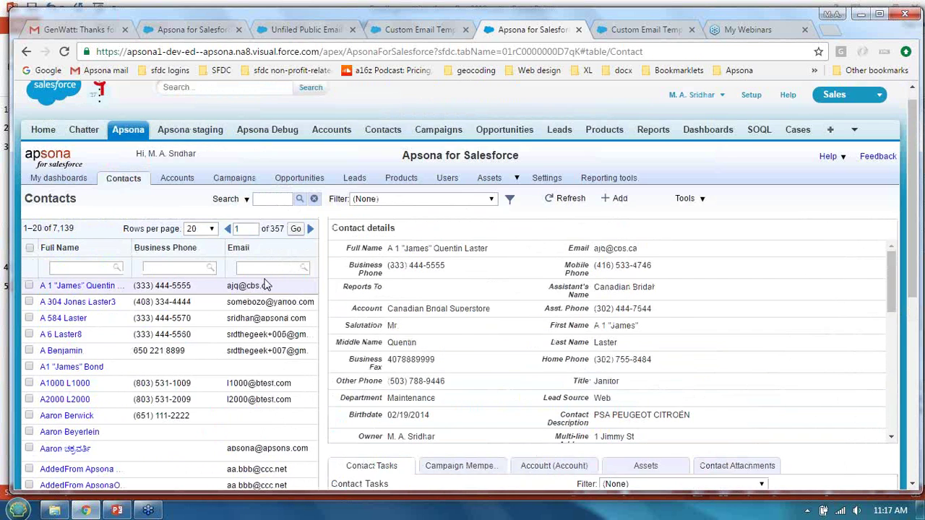
pyautogui.click(263, 268)
pyautogui.write('a')
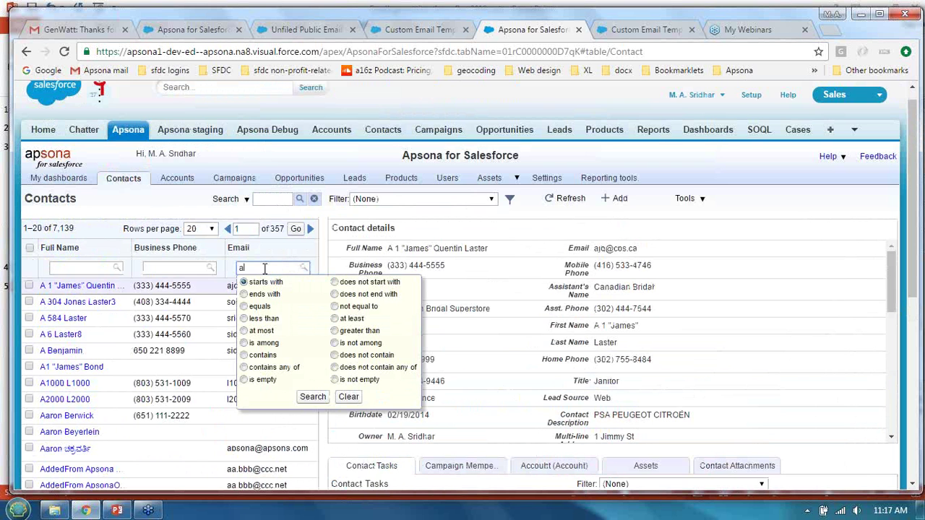
pyautogui.write('psona')
pyautogui.click(318, 399)
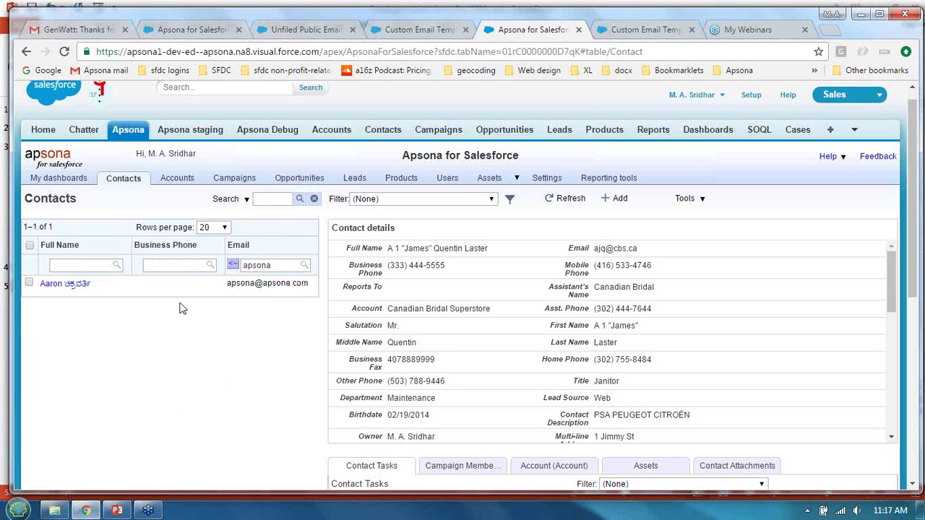
pyautogui.click(29, 283)
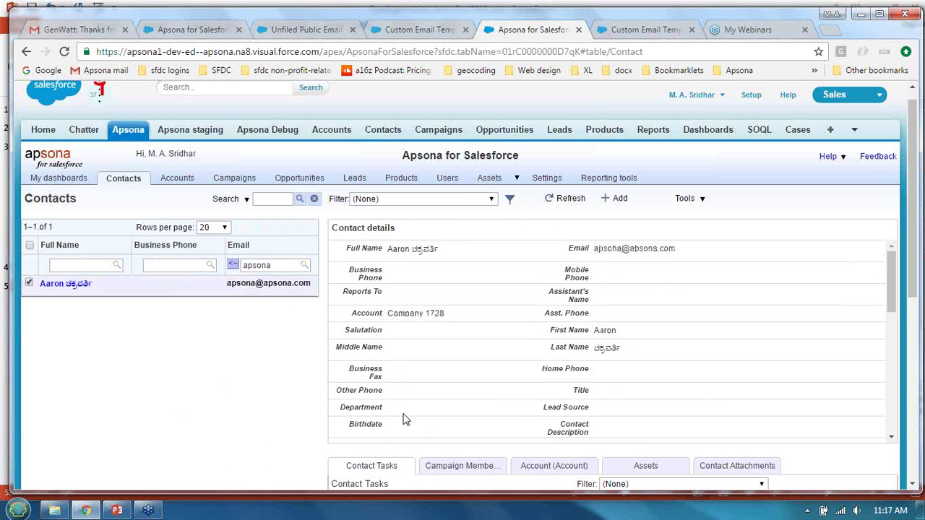
pyautogui.click(699, 199)
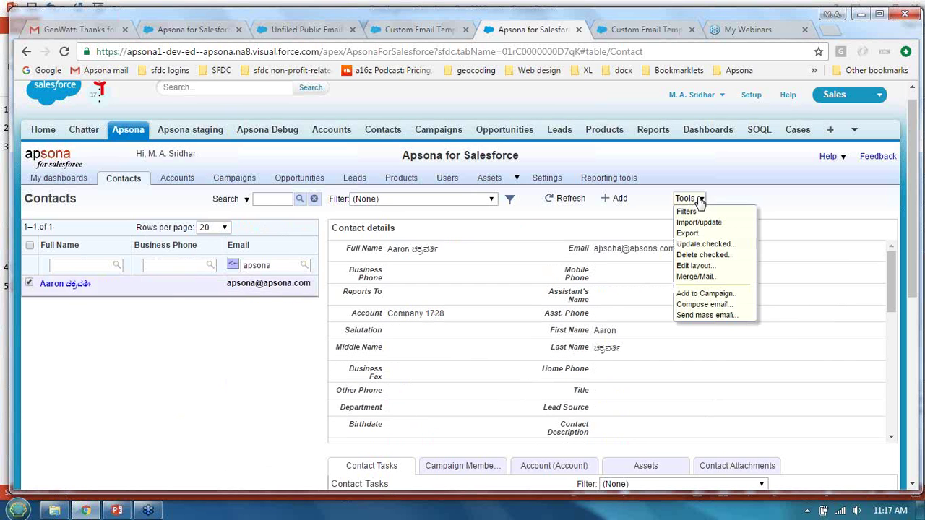
pyautogui.click(726, 279)
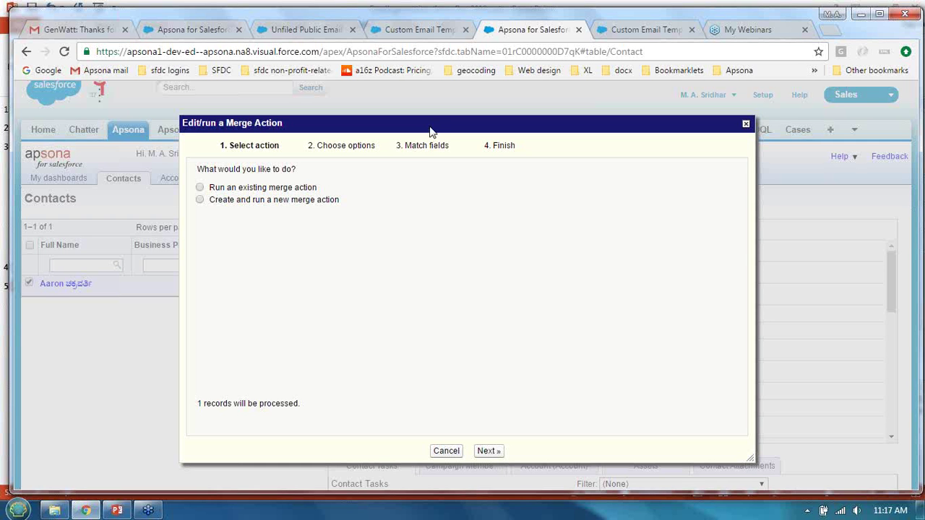
pyautogui.click(275, 189)
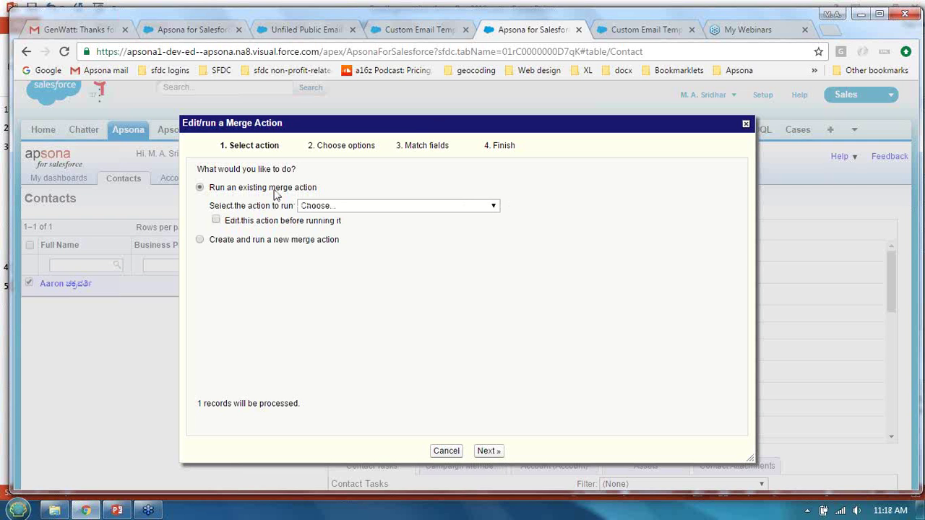
pyautogui.click(494, 208)
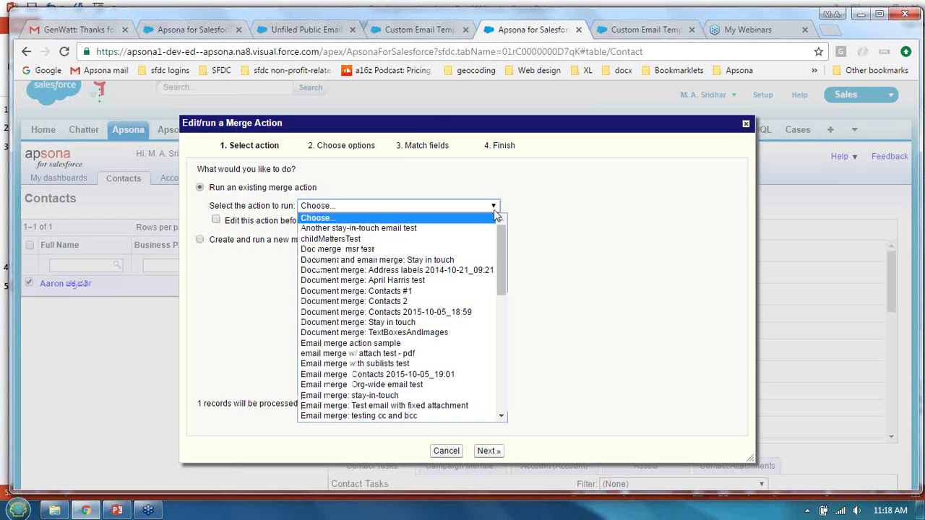
pyautogui.moveTo(500, 262)
pyautogui.mouseDown()
pyautogui.moveTo(504, 304)
pyautogui.moveTo(499, 264)
pyautogui.mouseUp()
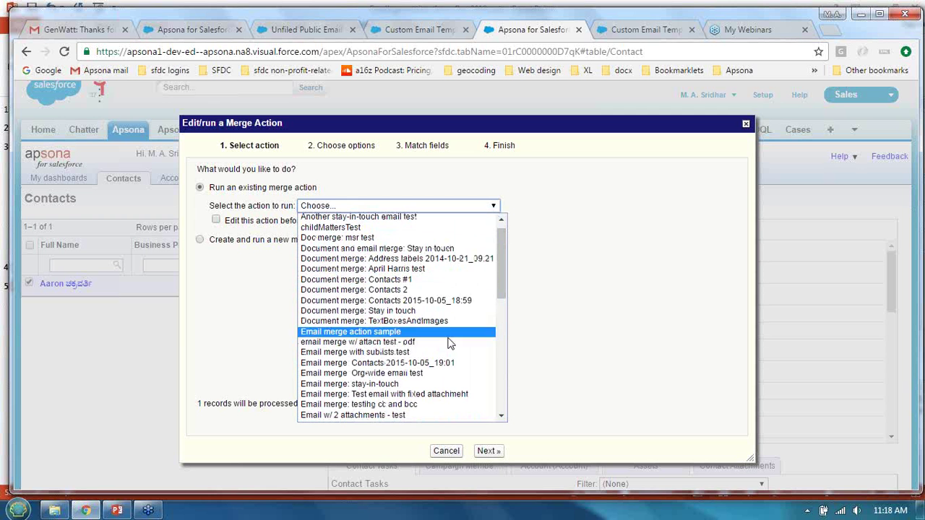
pyautogui.click(547, 295)
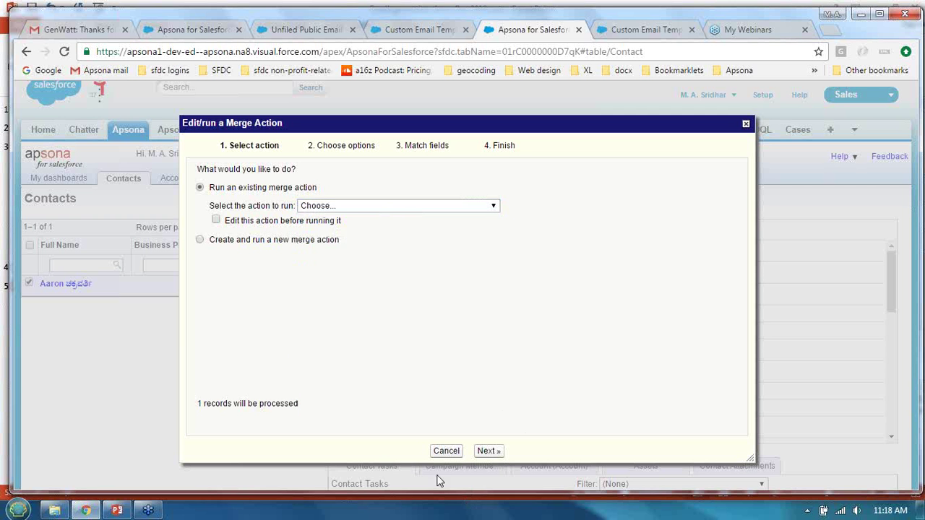
pyautogui.click(446, 451)
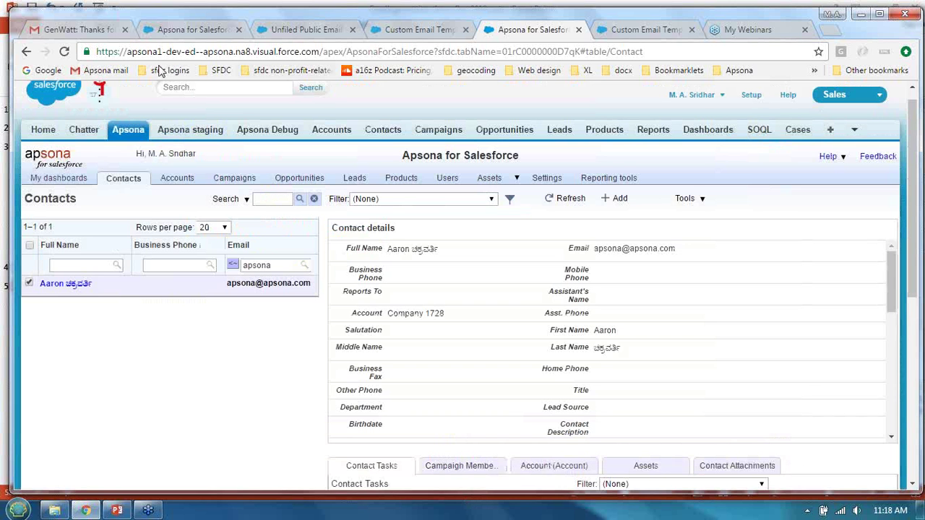
# Show the Accounts list and filter it with the term Account.Email starts with "apsona".
pyautogui.click(186, 189)
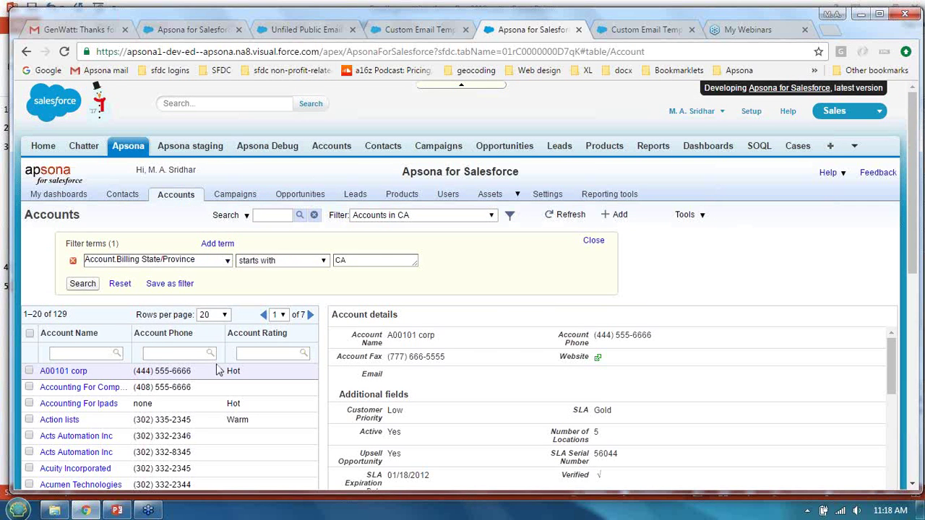
pyautogui.scroll(-2, 220, 371)
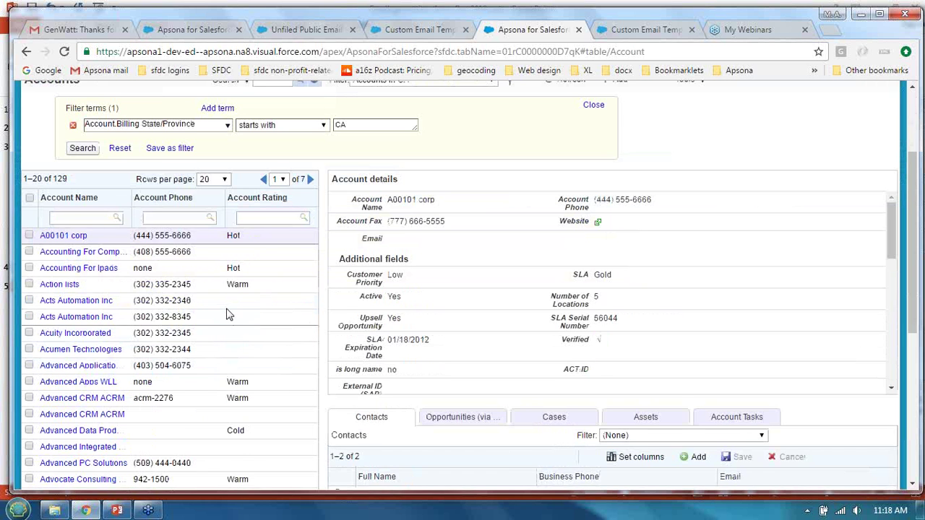
pyautogui.scroll(1, 227, 311)
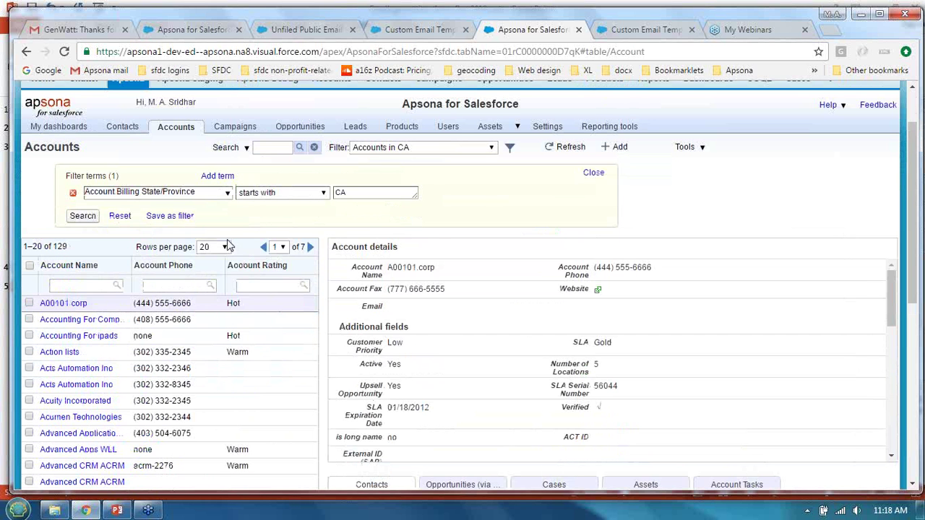
pyautogui.click(224, 193)
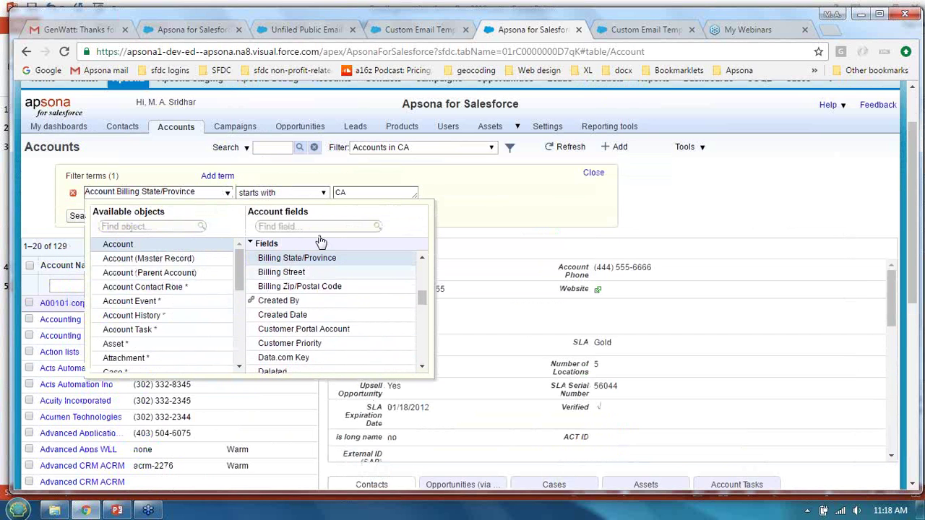
pyautogui.scroll(-3, 421, 347)
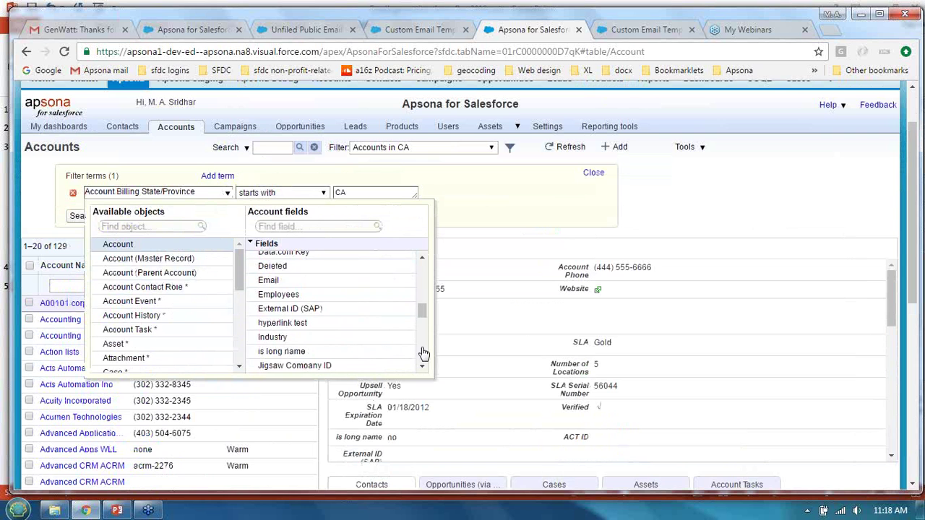
pyautogui.click(289, 282)
pyautogui.click(313, 196)
pyautogui.click(350, 192)
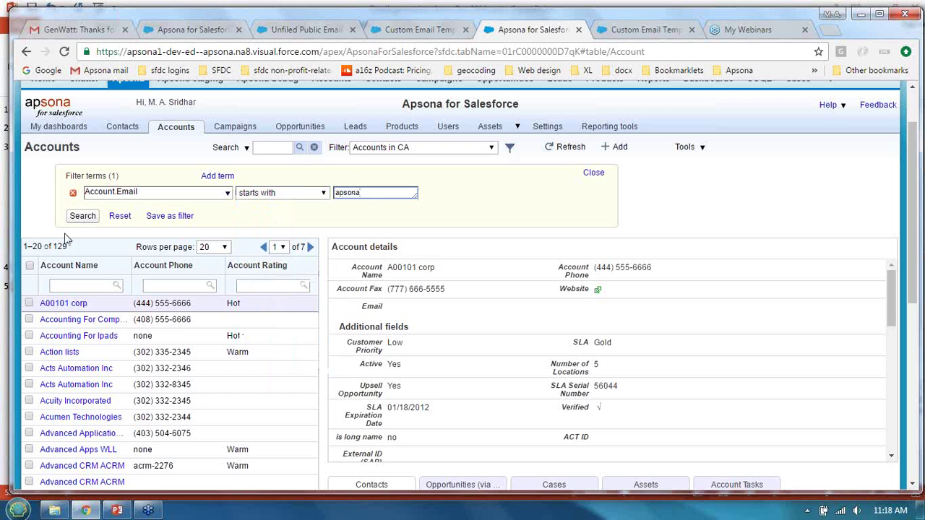
pyautogui.click(82, 216)
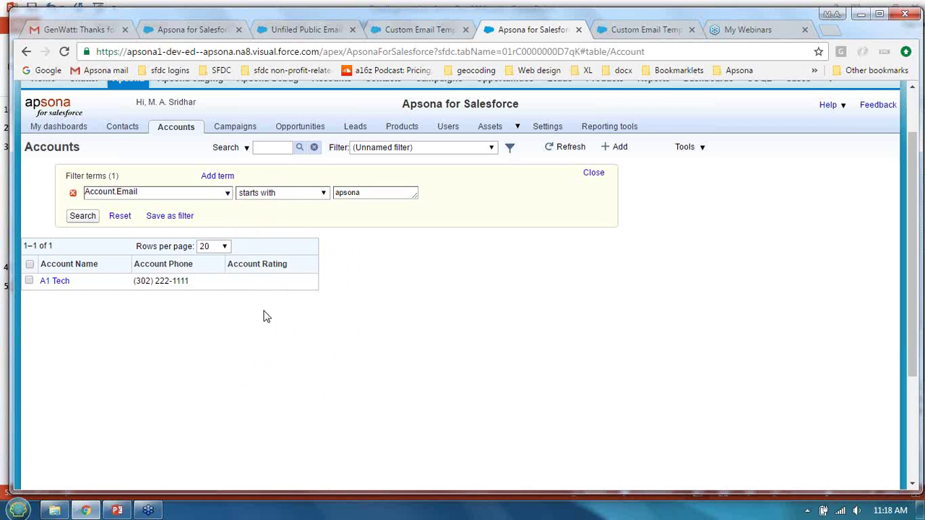
# Check the A1 Tech account and choose the existing merge action "Email merge - HTML Invoice example 2" for it.
pyautogui.click(29, 281)
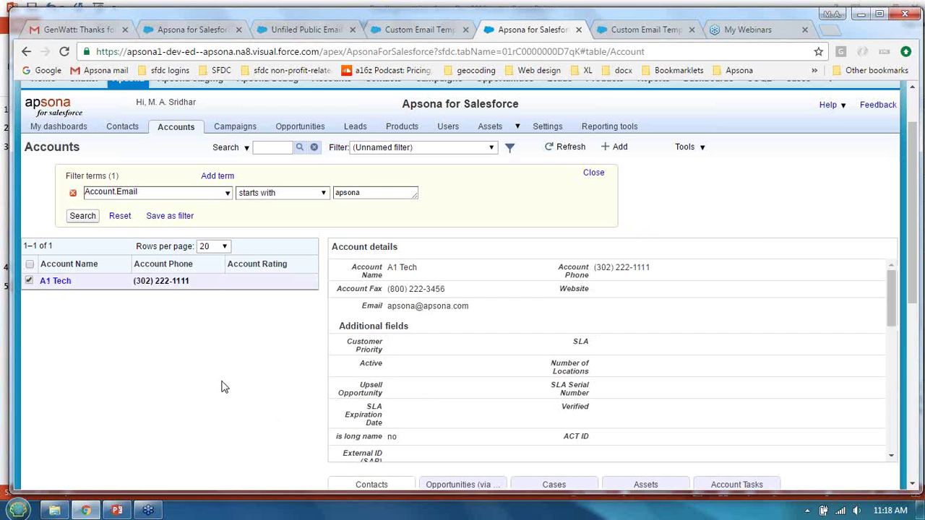
pyautogui.click(710, 159)
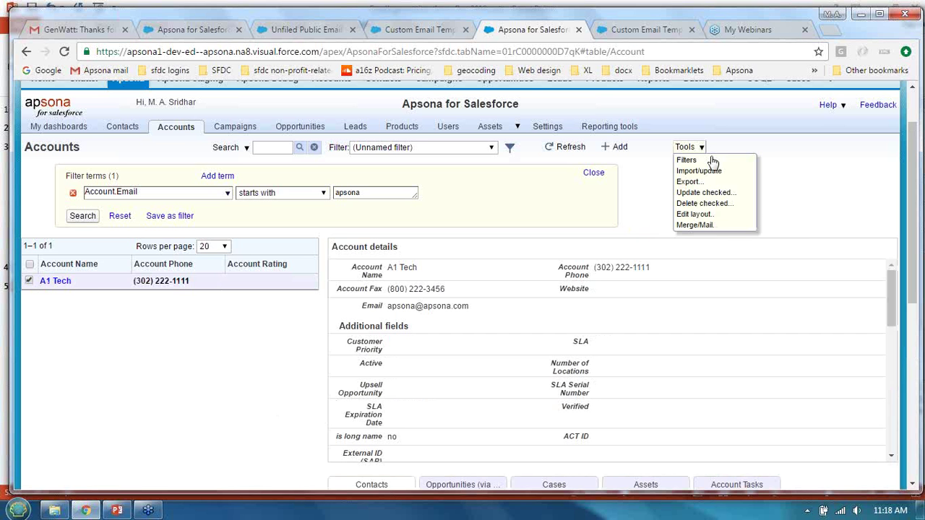
pyautogui.click(708, 227)
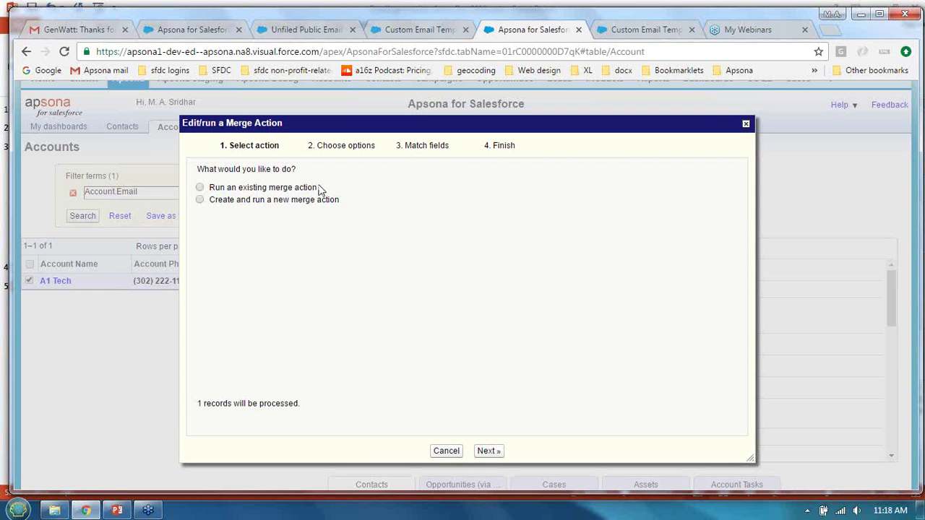
pyautogui.click(292, 189)
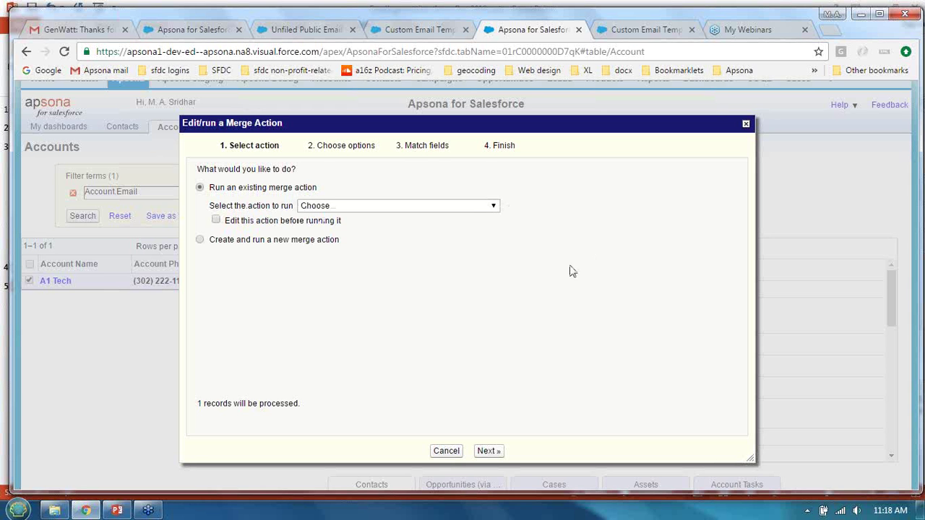
pyautogui.click(471, 206)
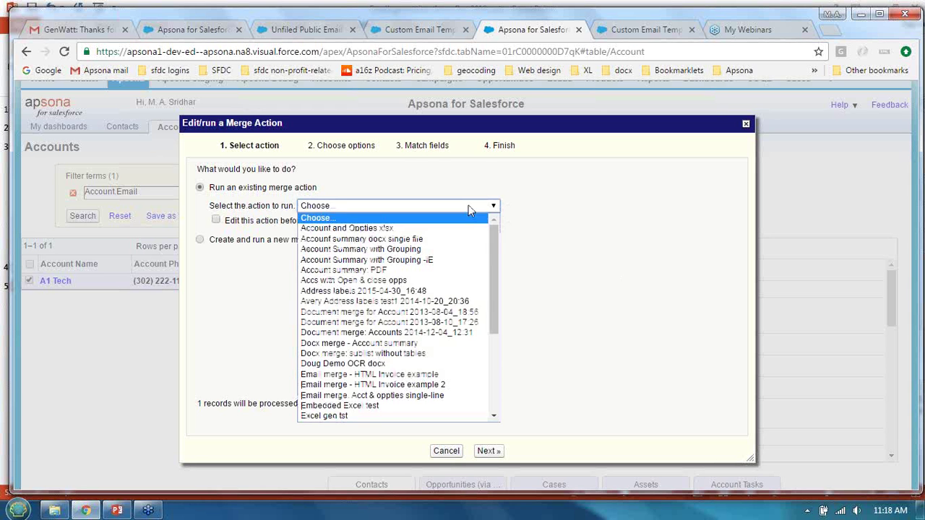
pyautogui.click(448, 387)
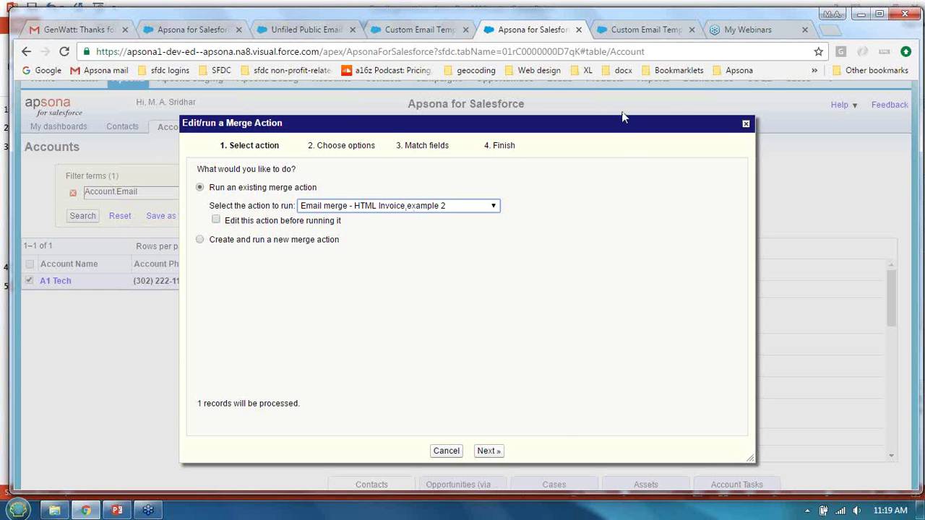
# In the Salesforce Setup browser tab, open the "HTML email - invoice example 2" email template and examine its HTML preview.
pyautogui.click(637, 30)
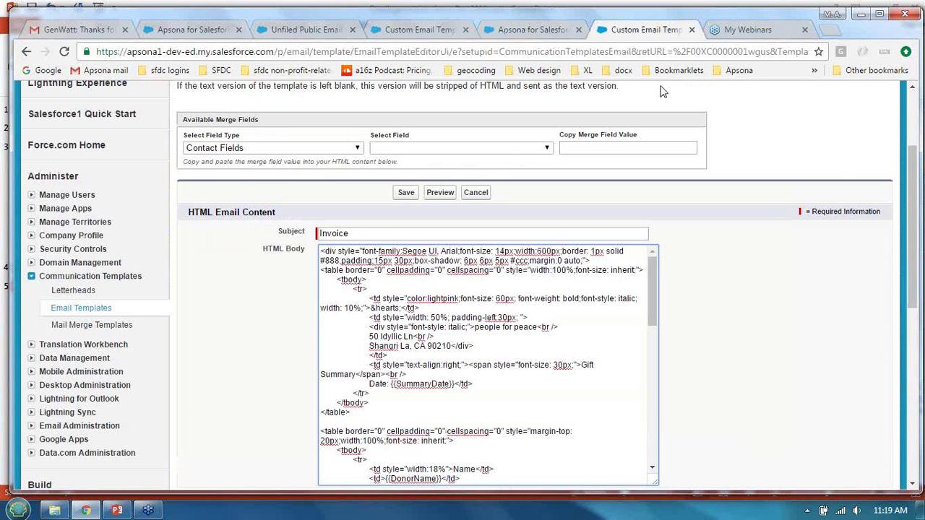
pyautogui.scroll(3, 731, 307)
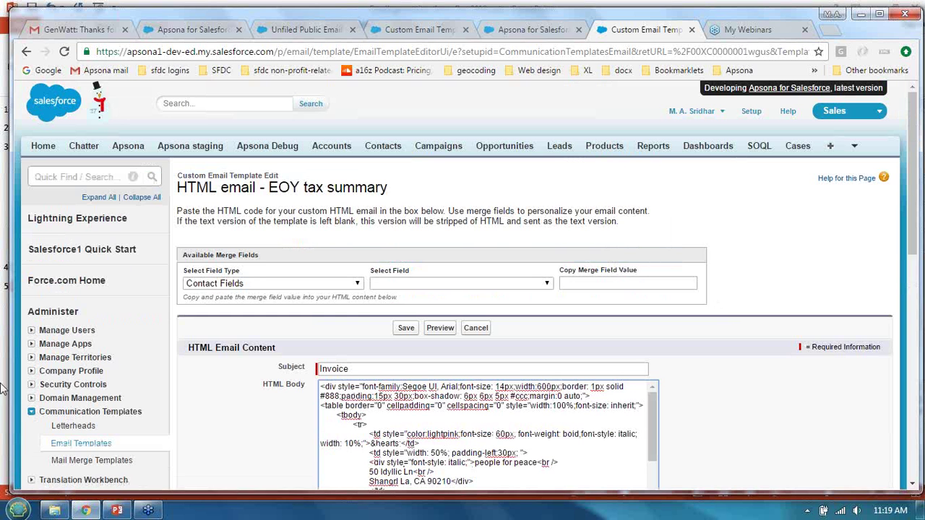
pyautogui.click(90, 443)
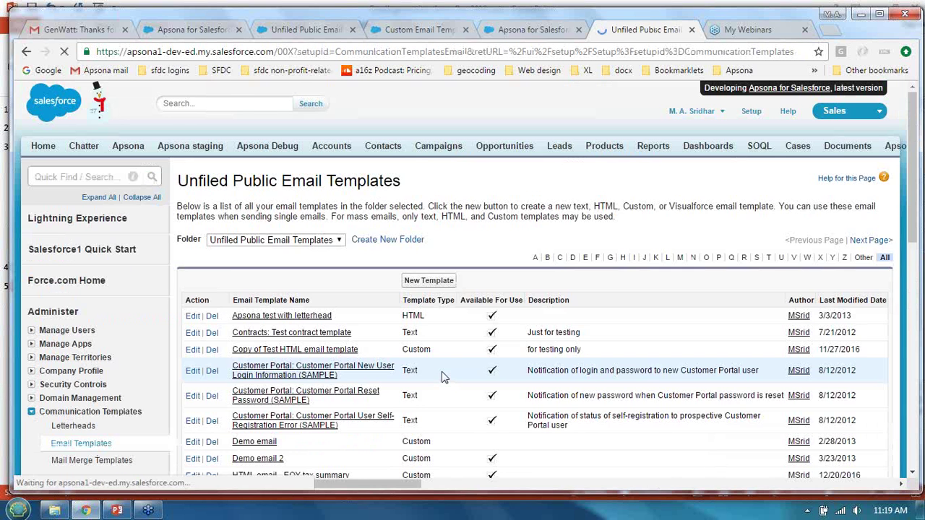
pyautogui.scroll(-2, 439, 371)
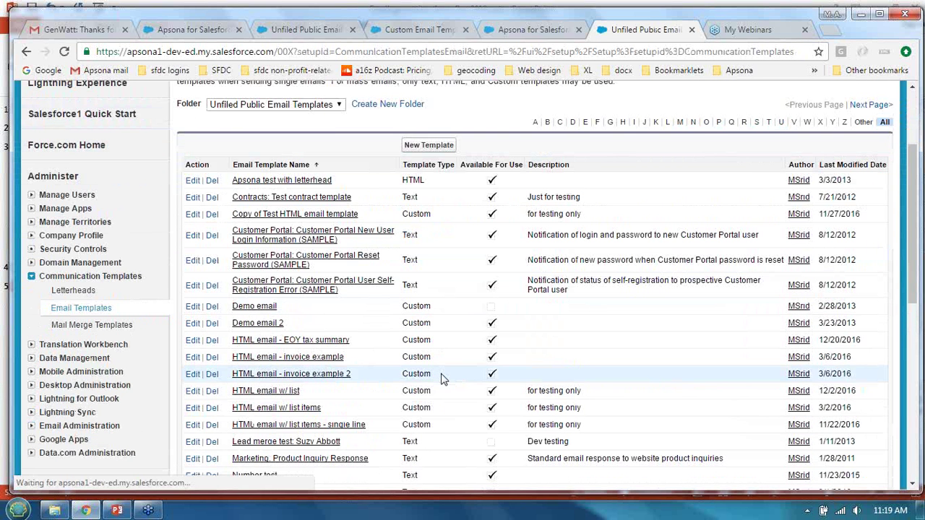
pyautogui.click(323, 374)
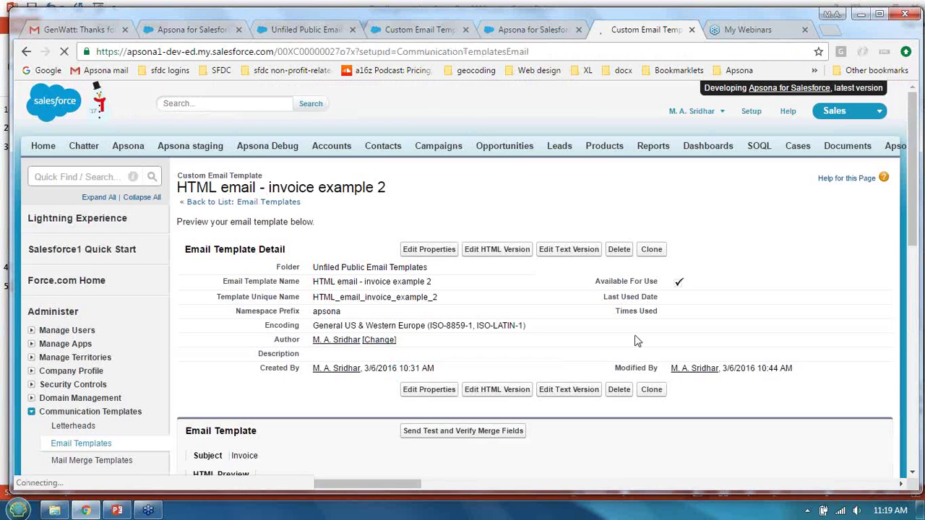
pyautogui.scroll(-4, 643, 344)
pyautogui.scroll(-4, 700, 345)
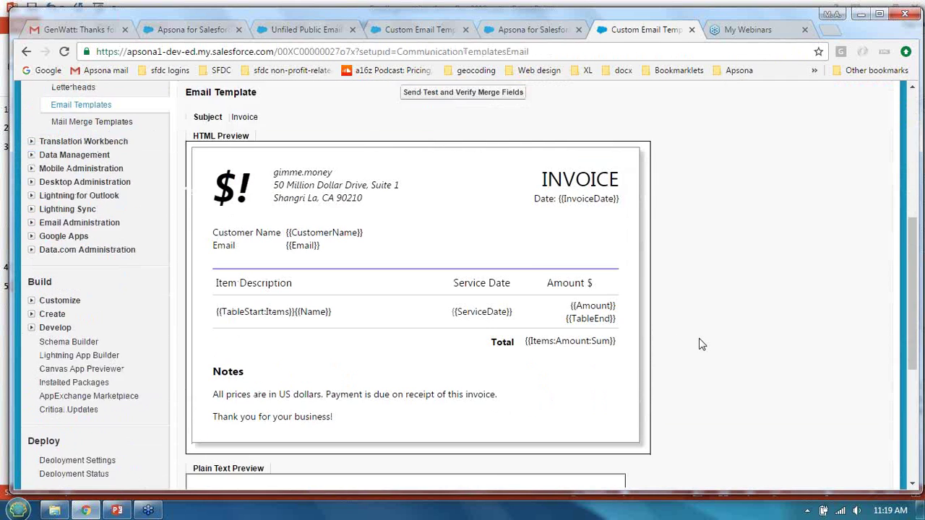
pyautogui.scroll(2, 701, 345)
# Return to Apsona, run the selected invoice email merge action, and switch to the Gmail browser tab.
pyautogui.click(531, 33)
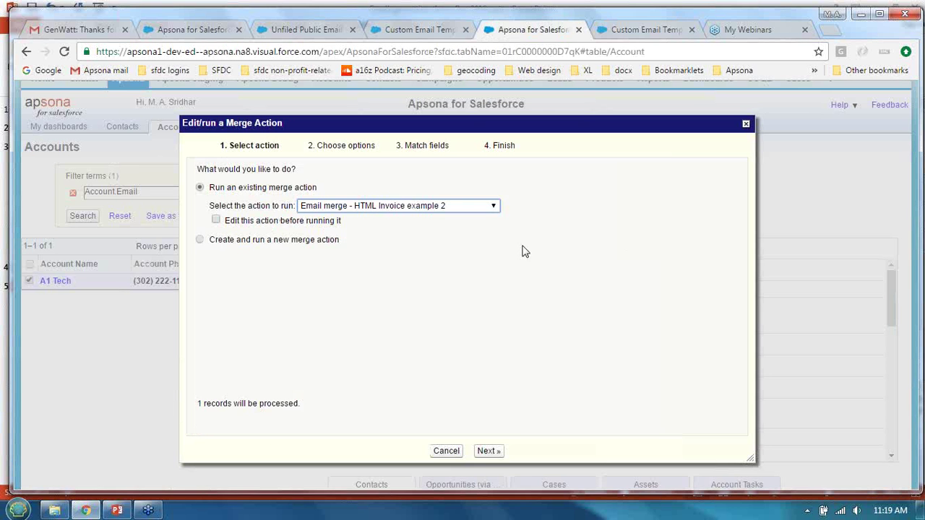
pyautogui.click(489, 451)
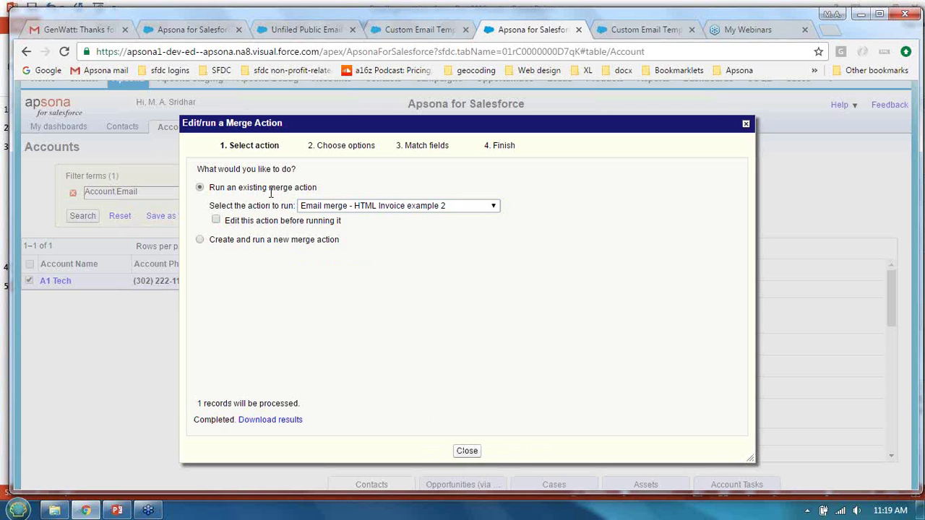
pyautogui.click(86, 32)
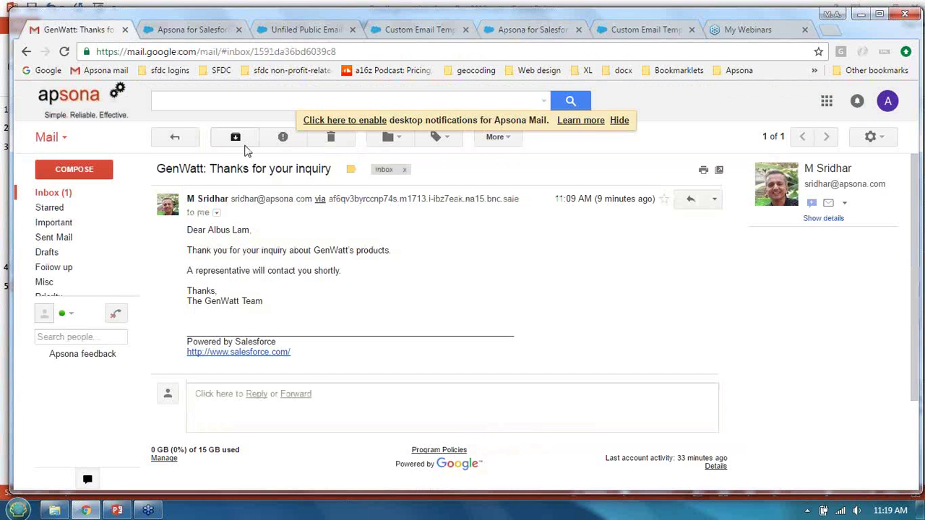
# Open the newly received "Invoice" email in the Gmail inbox and examine its line items and total.
pyautogui.click(69, 197)
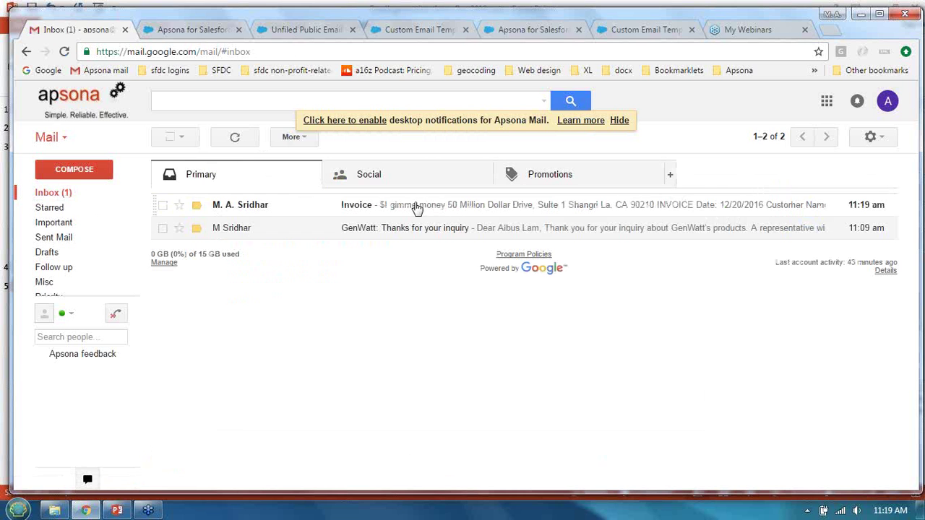
pyautogui.click(395, 209)
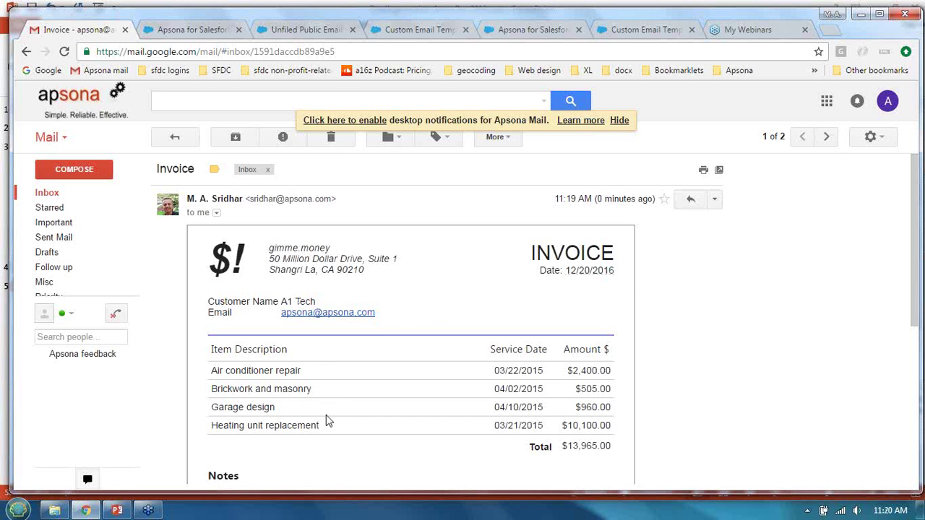
pyautogui.scroll(-1, 706, 346)
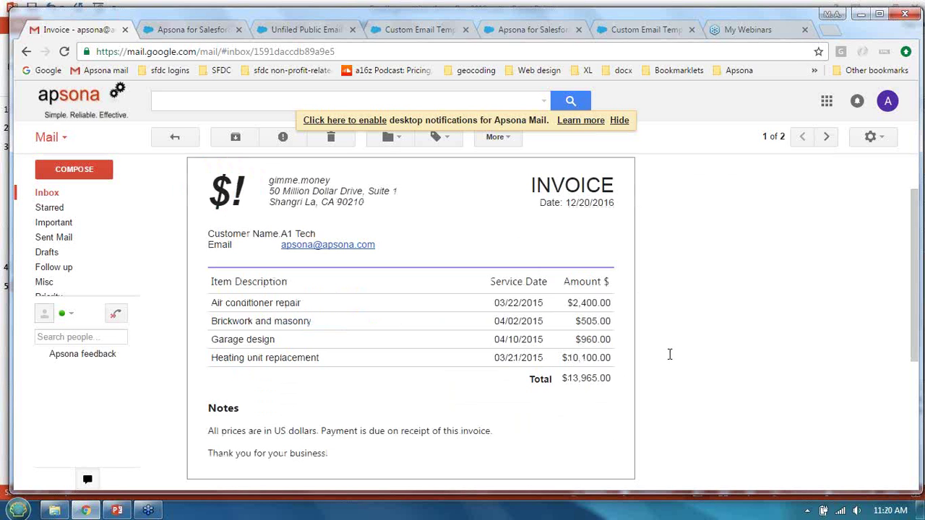
pyautogui.moveTo(563, 381); pyautogui.dragTo(612, 381)
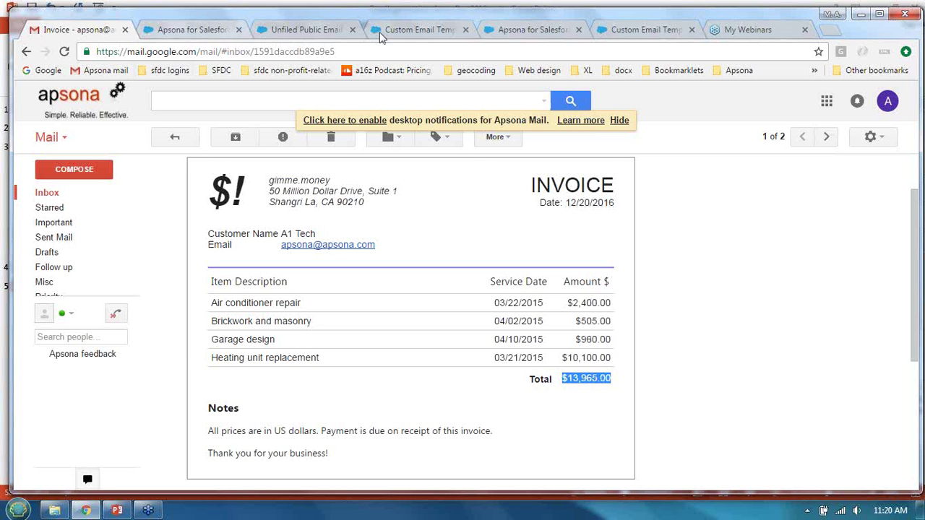
# Close the finished merge action dialog in Apsona and switch to the "HTML email - invoice example 2" template's browser tab.
pyautogui.click(535, 30)
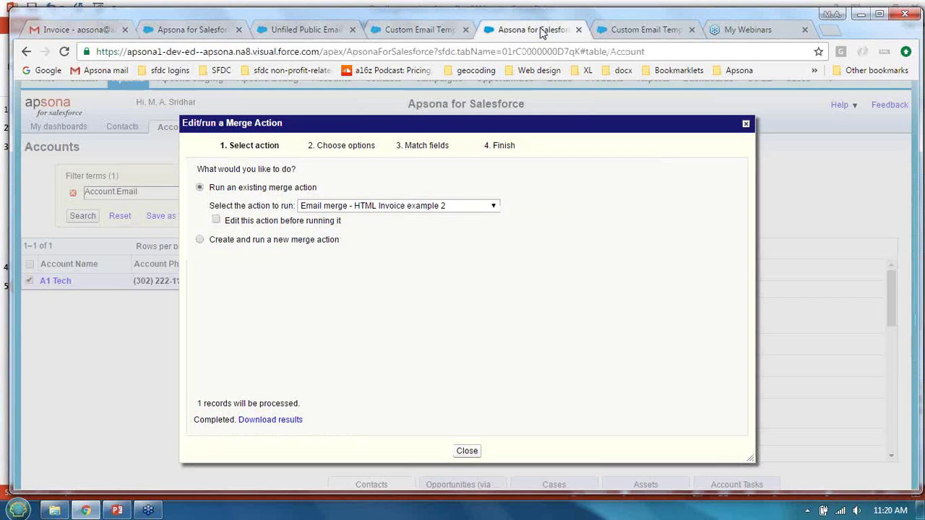
pyautogui.click(466, 452)
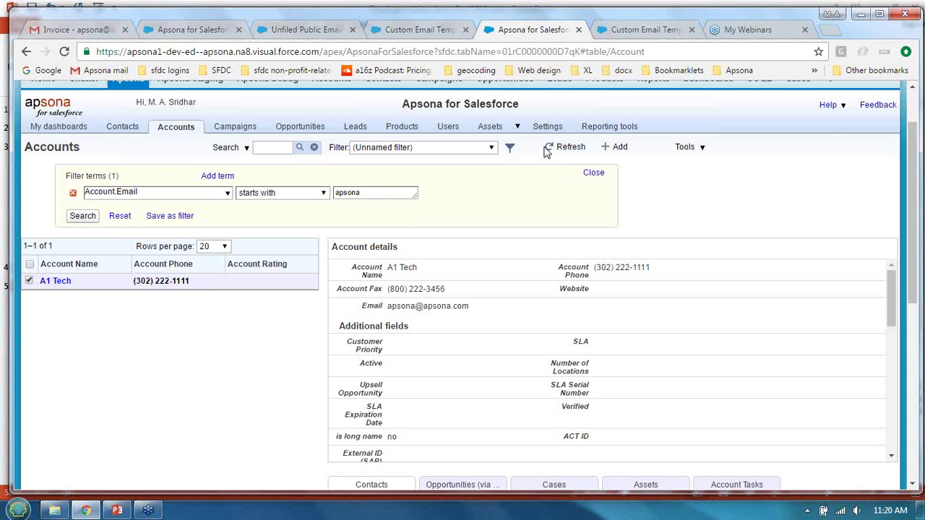
pyautogui.click(636, 31)
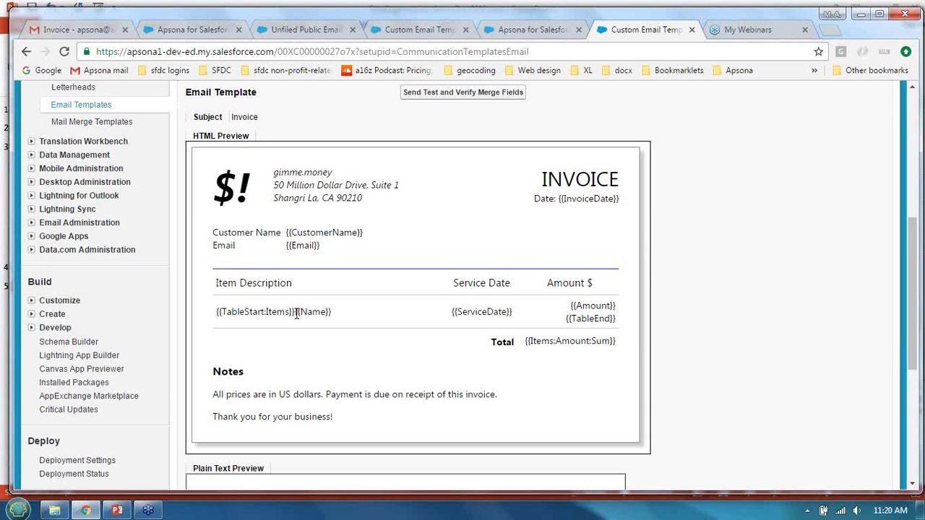
# Examine the customer, email, item name, service date, amount and total merge fields in the invoice template's HTML preview.
pyautogui.moveTo(308, 315); pyautogui.dragTo(326, 314)
pyautogui.moveTo(310, 233); pyautogui.dragTo(316, 233)
pyautogui.click(303, 247)
pyautogui.moveTo(308, 311); pyautogui.dragTo(330, 311)
pyautogui.click(481, 310)
pyautogui.moveTo(480, 310); pyautogui.dragTo(489, 309)
pyautogui.moveTo(591, 309); pyautogui.dragTo(601, 309)
pyautogui.doubleClick(544, 343)
pyautogui.click(578, 346)
pyautogui.moveTo(569, 344); pyautogui.dragTo(586, 347)
pyautogui.moveTo(561, 345); pyautogui.dragTo(570, 344)
pyautogui.moveTo(203, 318); pyautogui.dragTo(580, 321)
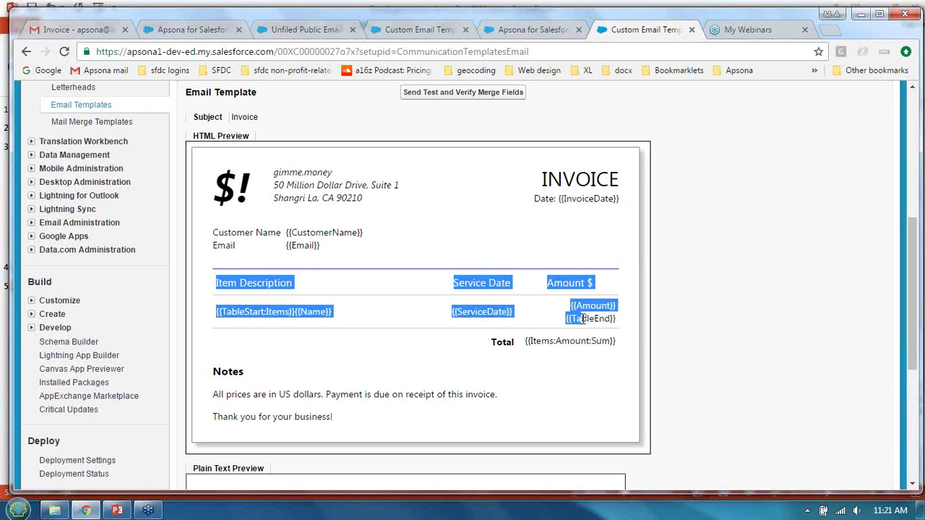
pyautogui.click(312, 361)
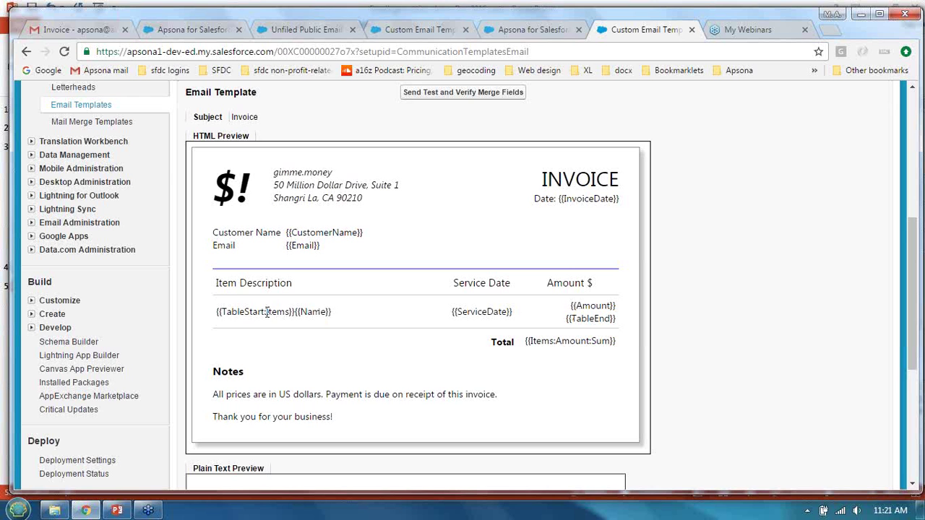
# Compare the Items group name in the table markers with the {{Items:Amount:Sum}} total field in the template preview.
pyautogui.moveTo(267, 312); pyautogui.dragTo(287, 311)
pyautogui.moveTo(572, 317); pyautogui.dragTo(578, 318)
pyautogui.click(527, 342)
pyautogui.moveTo(527, 343); pyautogui.dragTo(583, 343)
pyautogui.click(583, 353)
pyautogui.moveTo(531, 344); pyautogui.dragTo(540, 343)
pyautogui.moveTo(268, 312); pyautogui.dragTo(289, 312)
pyautogui.click(566, 345)
pyautogui.moveTo(597, 341); pyautogui.dragTo(601, 341)
pyautogui.moveTo(526, 345); pyautogui.dragTo(617, 343)
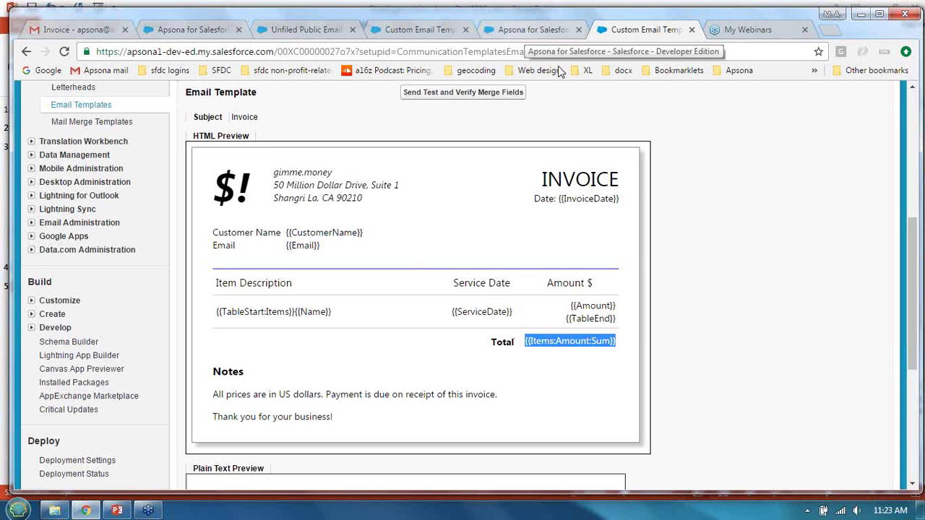
# Return to Apsona, start a merge on the checked account with "Email merge - HTML Invoice example 2", and enable editing before running.
pyautogui.click(515, 36)
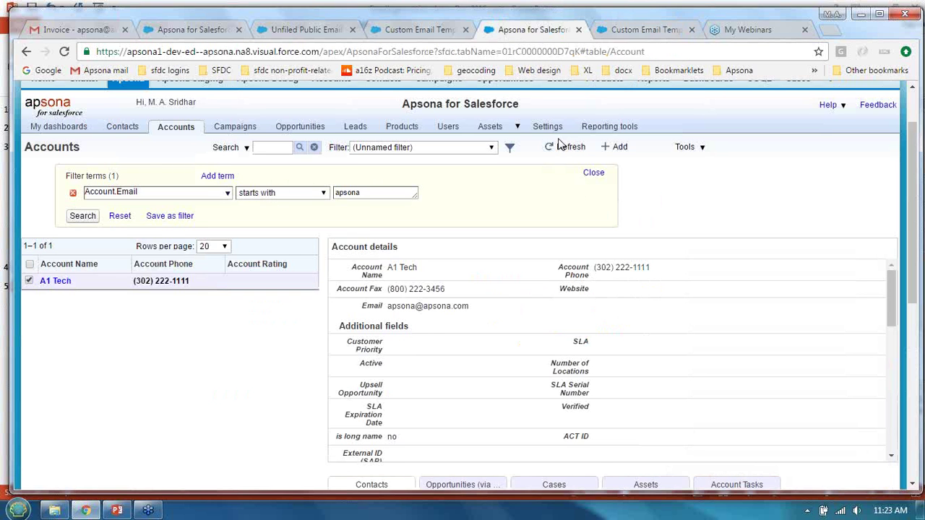
pyautogui.click(697, 150)
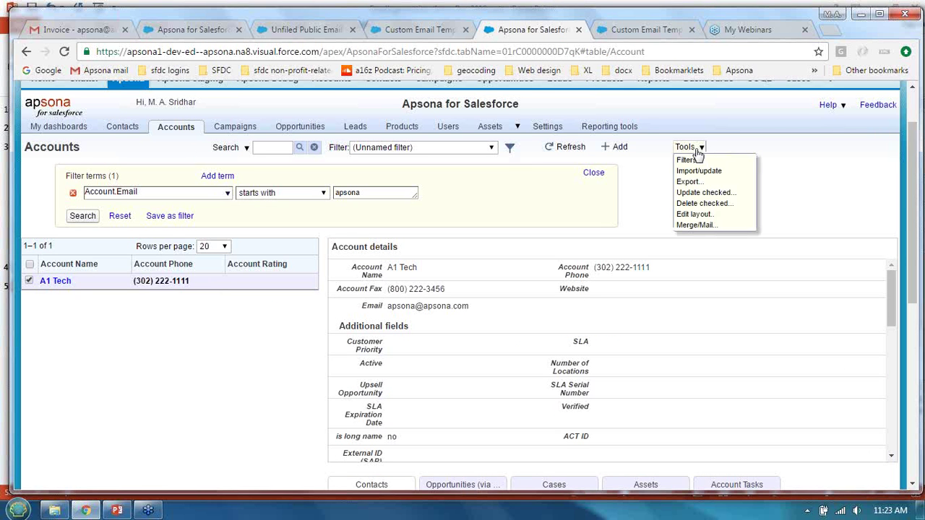
pyautogui.click(714, 226)
pyautogui.click(281, 191)
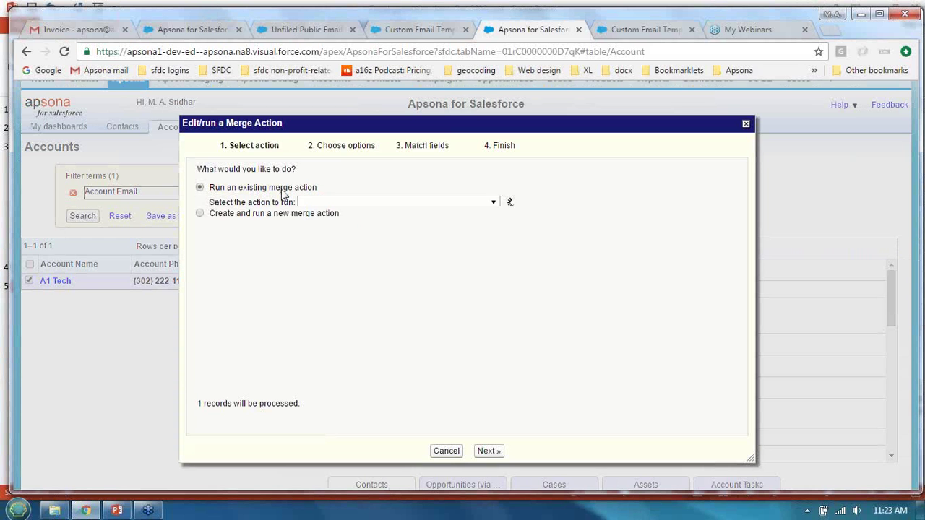
pyautogui.click(474, 207)
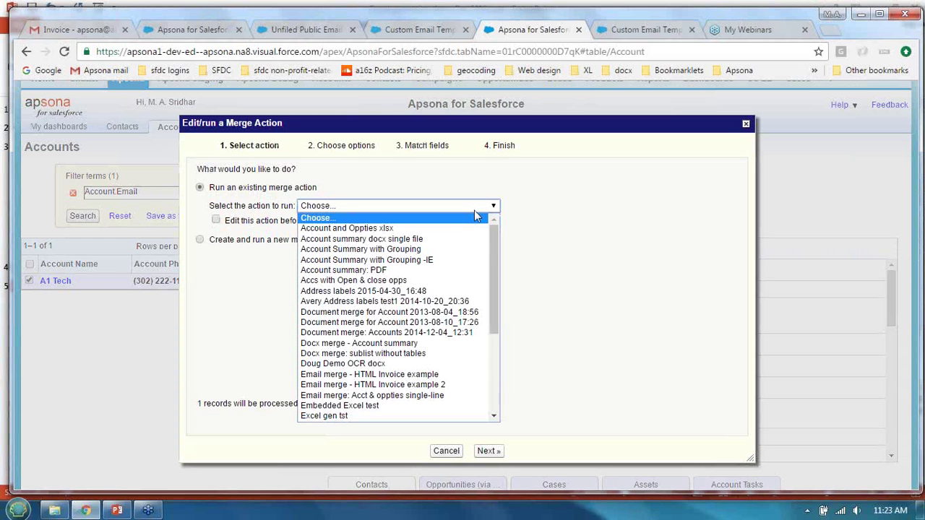
pyautogui.click(457, 384)
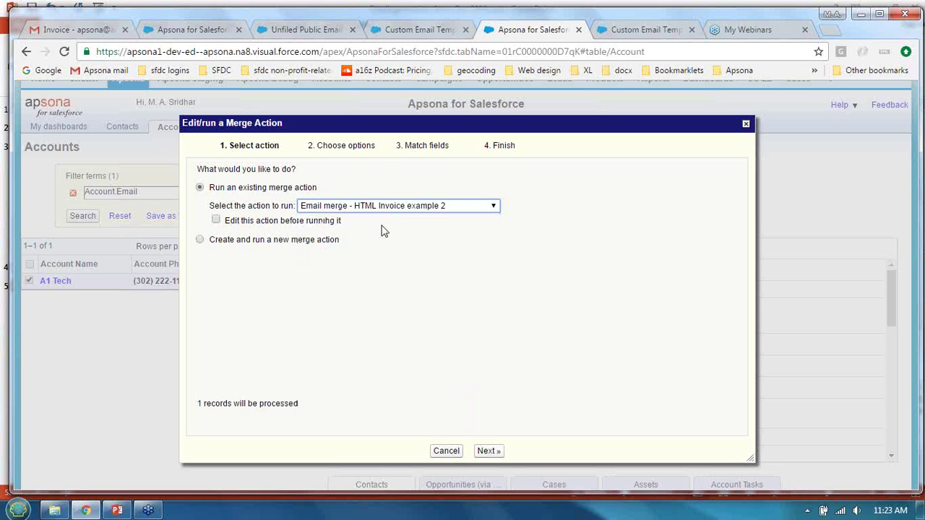
pyautogui.click(234, 224)
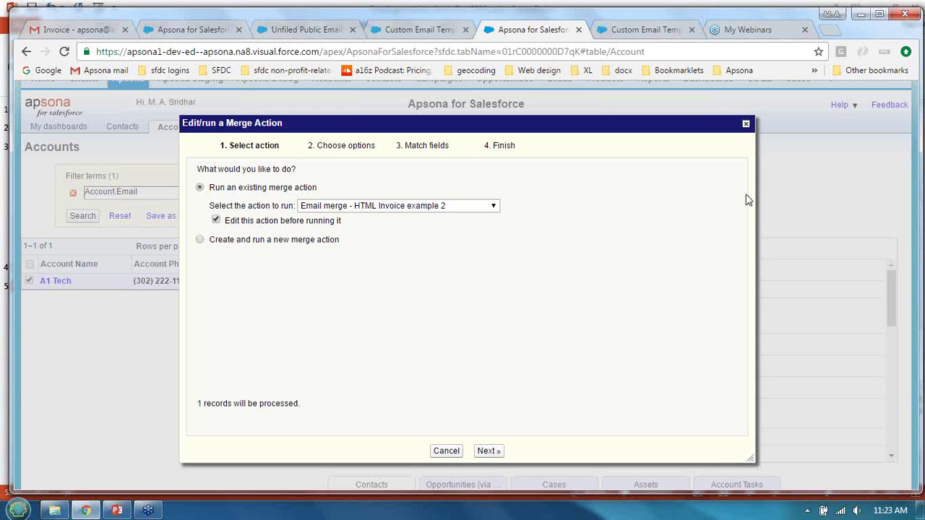
# View the merge types offered for a new merge action, and reselect the existing "Email merge - HTML Invoice example 2" action.
pyautogui.click(312, 242)
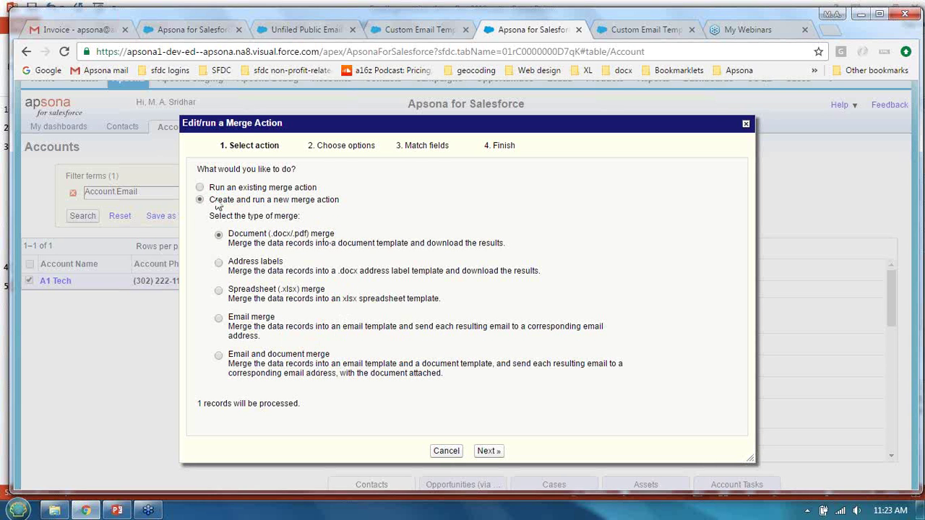
pyautogui.click(200, 187)
pyautogui.click(483, 208)
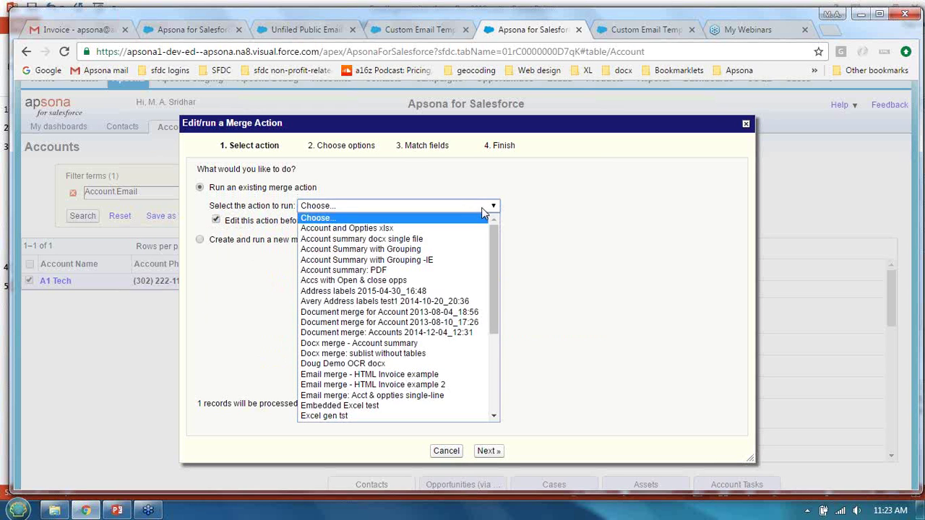
pyautogui.click(454, 386)
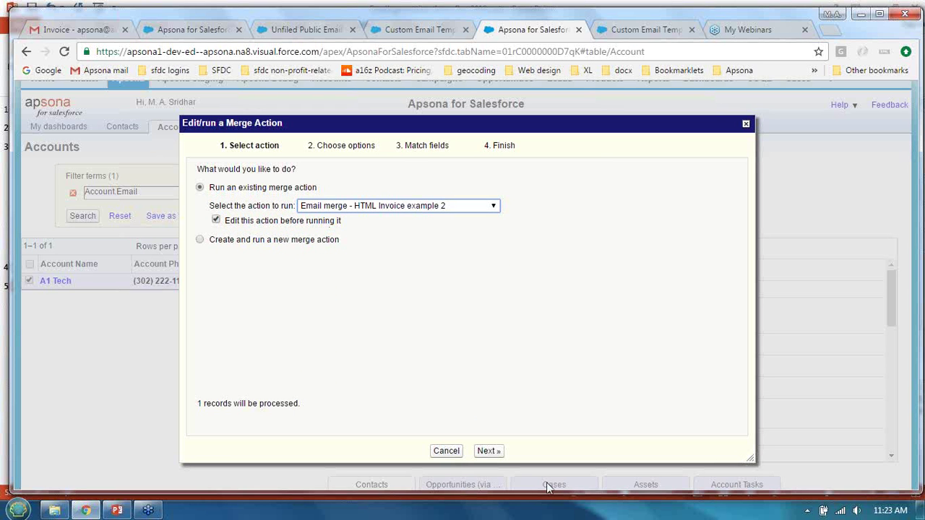
# Advance to the email merge options and examine the choices for email template, email address field, sender and reply-to.
pyautogui.click(487, 451)
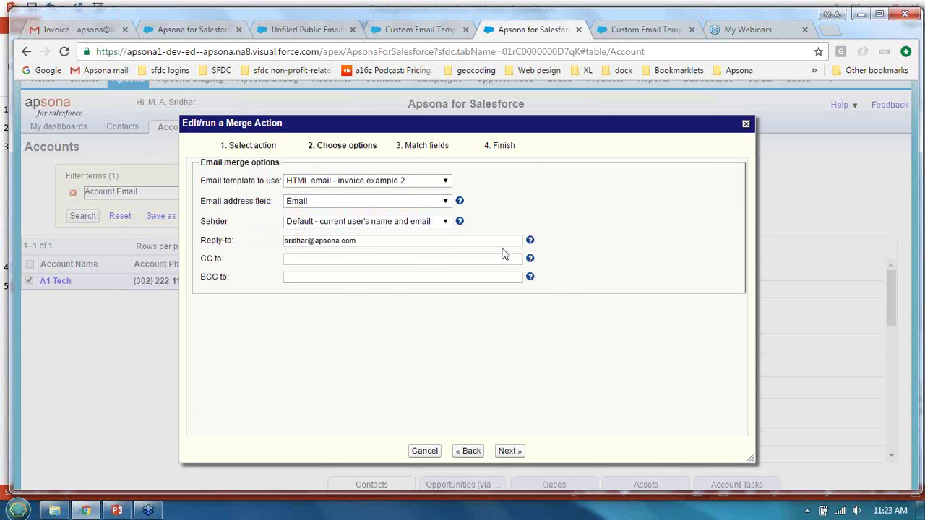
pyautogui.click(436, 188)
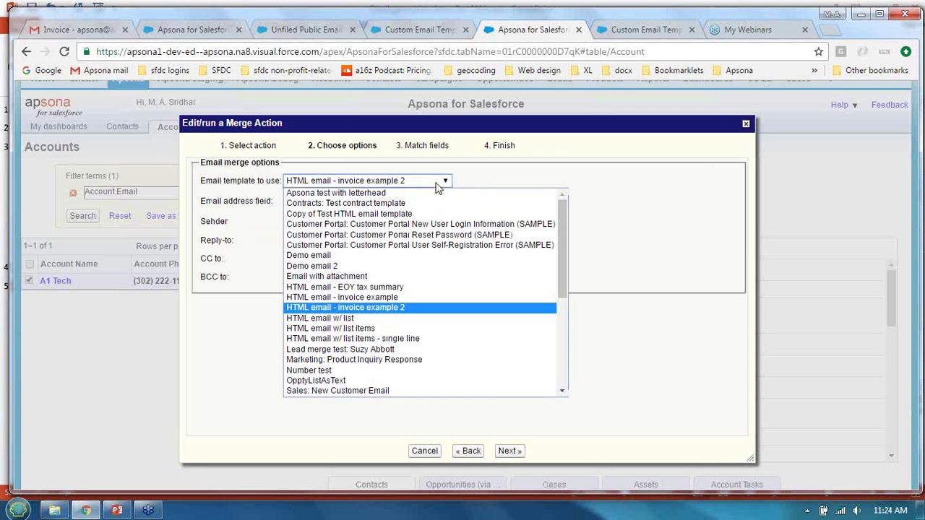
pyautogui.click(705, 223)
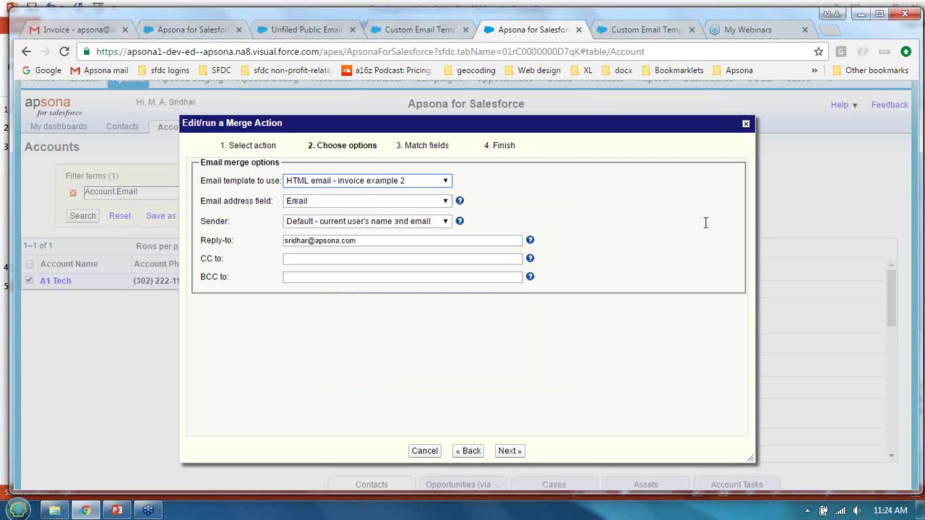
pyautogui.click(436, 203)
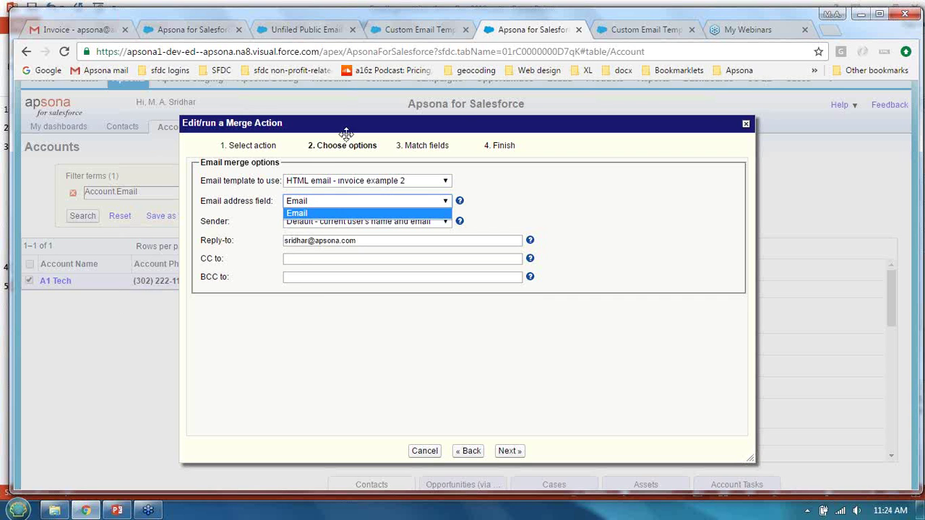
pyautogui.moveTo(346, 123); pyautogui.dragTo(583, 130)
pyautogui.moveTo(525, 132); pyautogui.dragTo(486, 125)
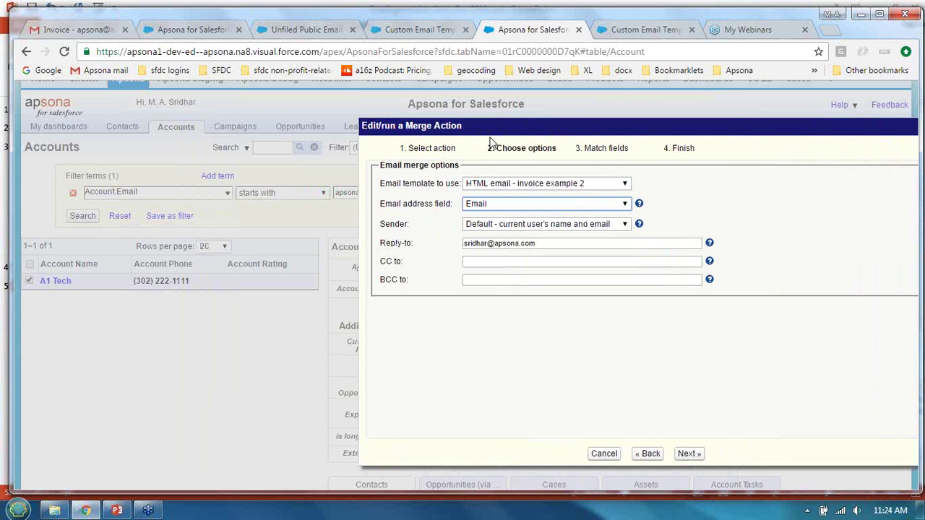
pyautogui.moveTo(492, 128); pyautogui.dragTo(324, 126)
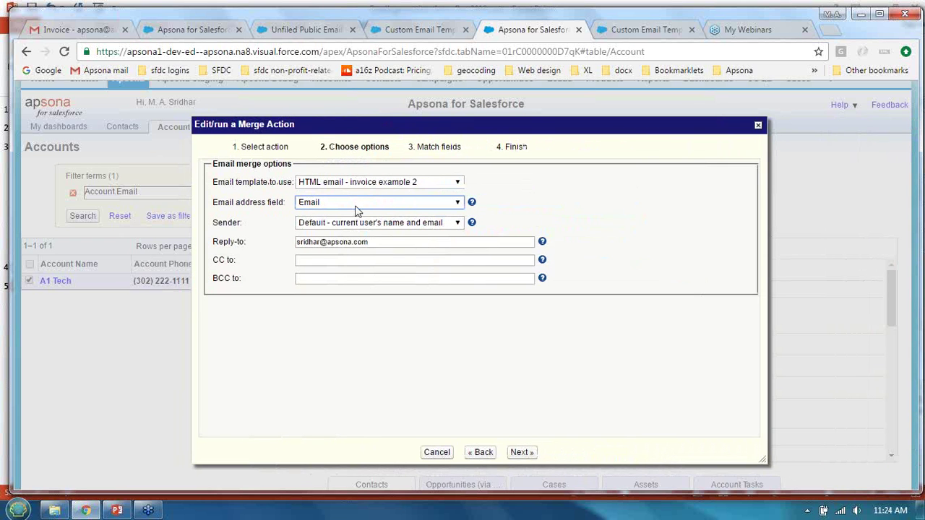
pyautogui.click(445, 224)
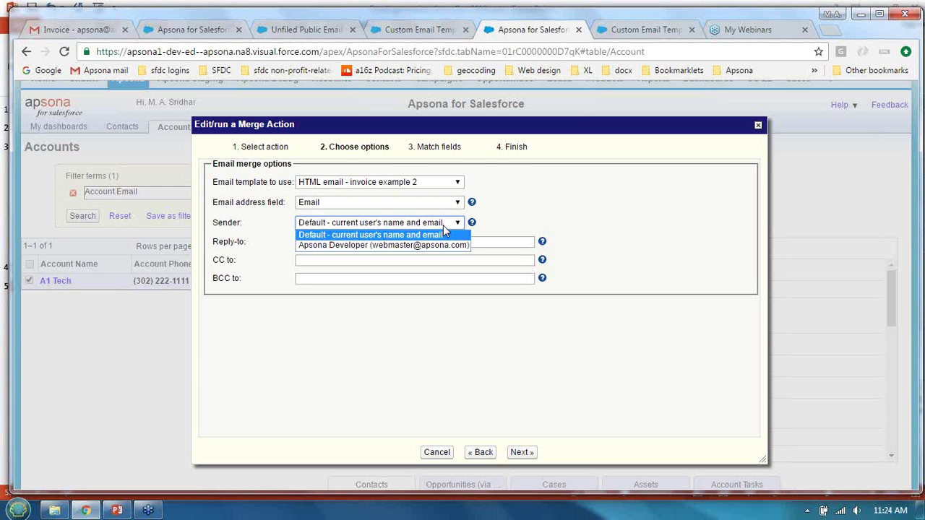
pyautogui.click(540, 218)
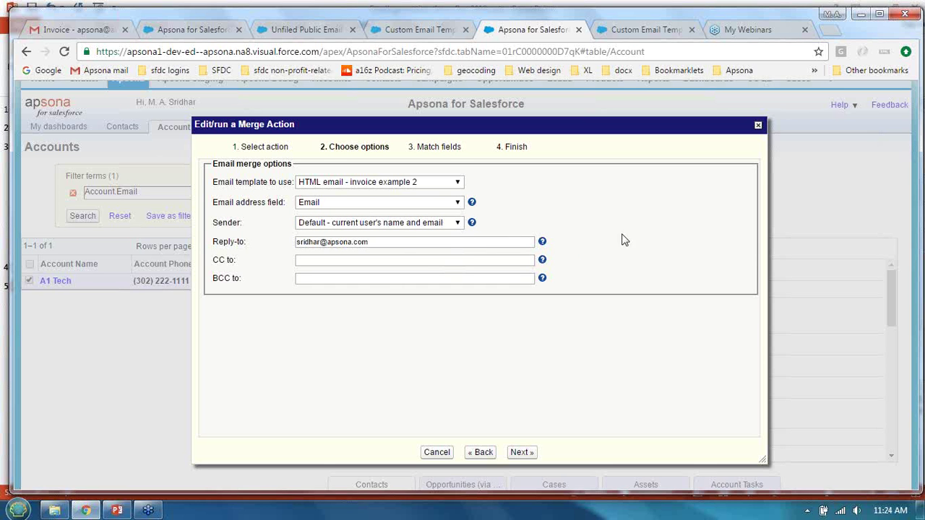
pyautogui.click(400, 242)
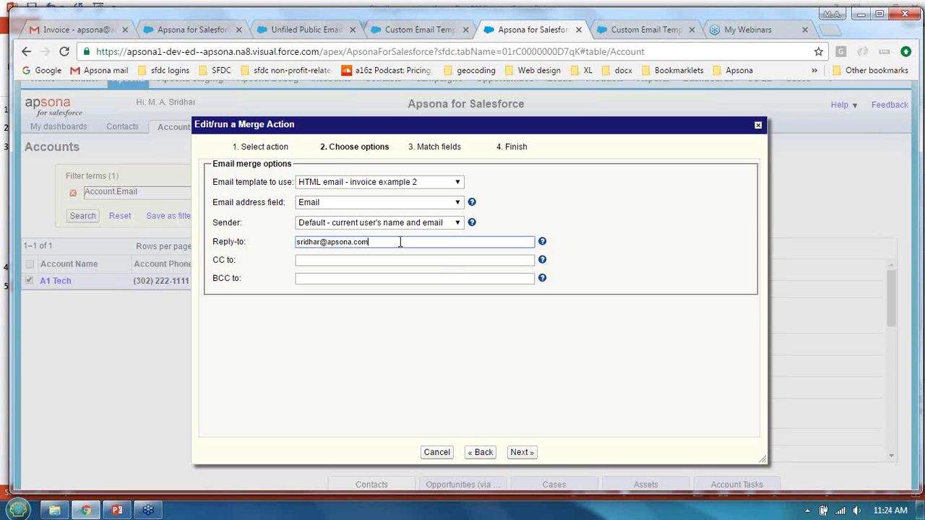
# Advance to field matching and review the merge fields of the "HTML email - invoice example 2" template in its browser tab.
pyautogui.click(522, 451)
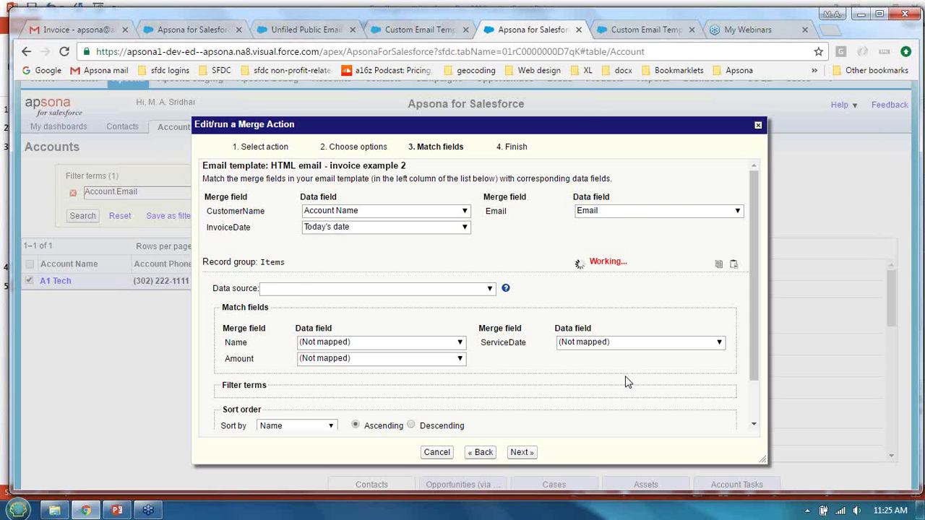
pyautogui.click(419, 29)
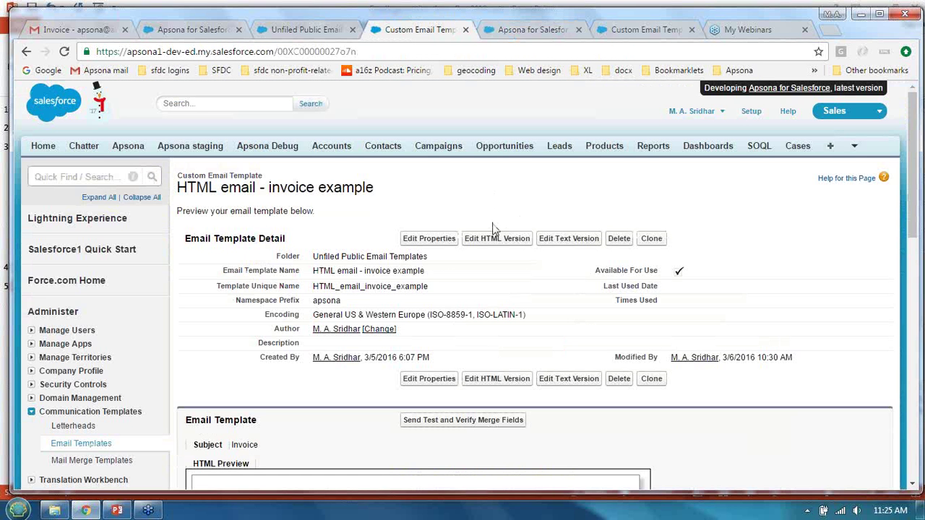
pyautogui.click(635, 29)
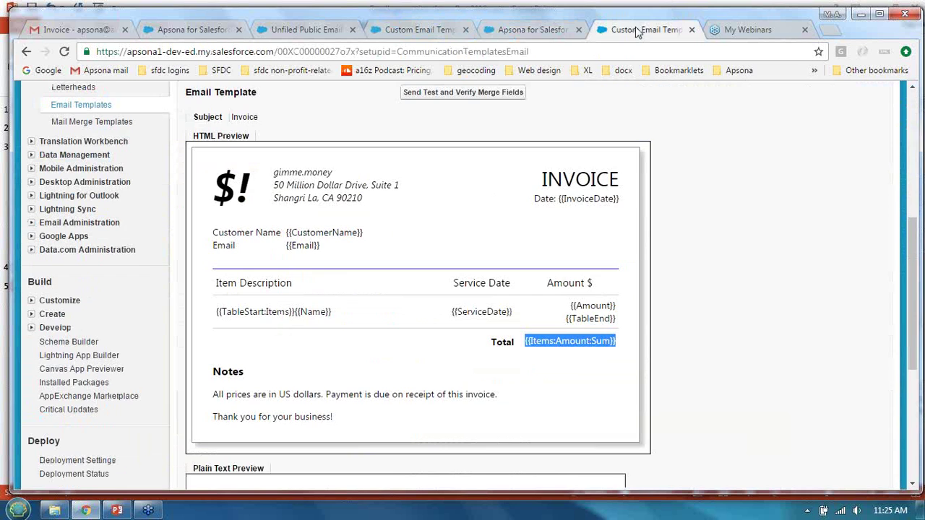
pyautogui.scroll(3, 653, 215)
pyautogui.scroll(-4, 653, 215)
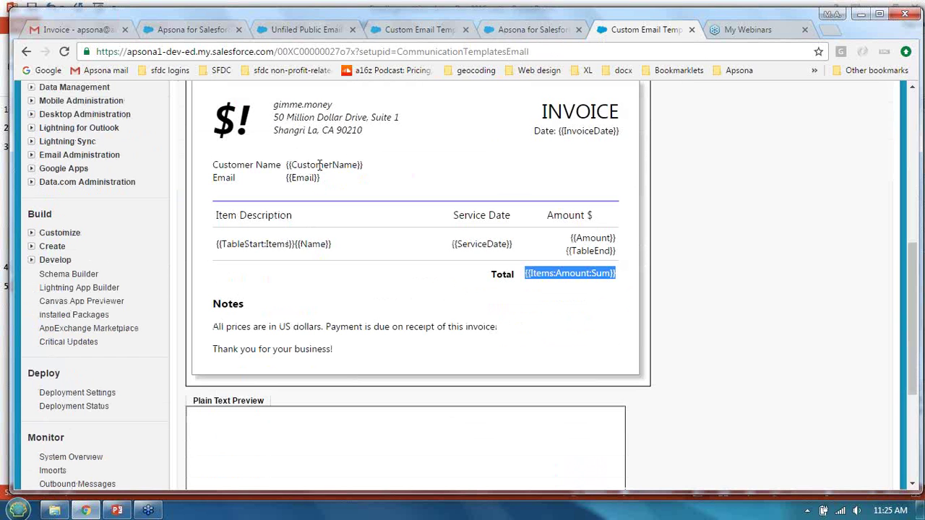
# Return to the field matching in Apsona and choose Account Name as the data field for CustomerName.
pyautogui.click(525, 34)
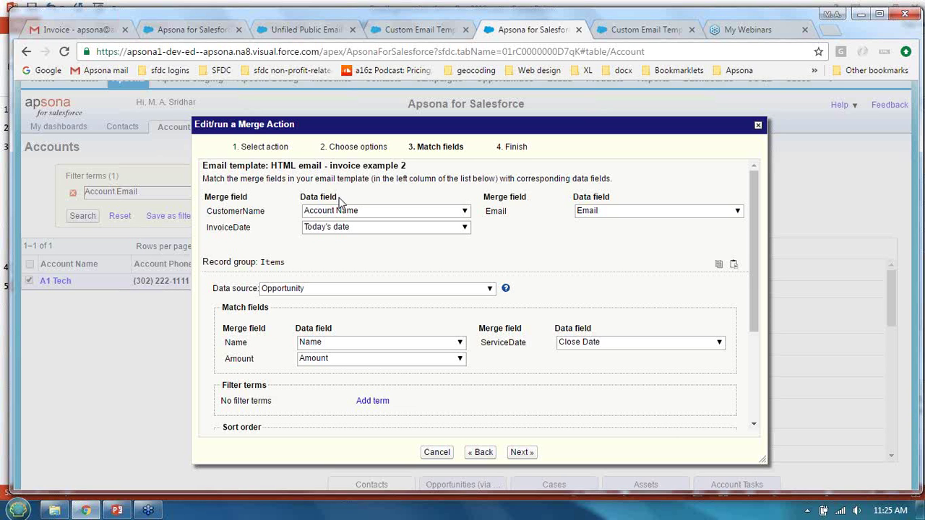
pyautogui.click(463, 211)
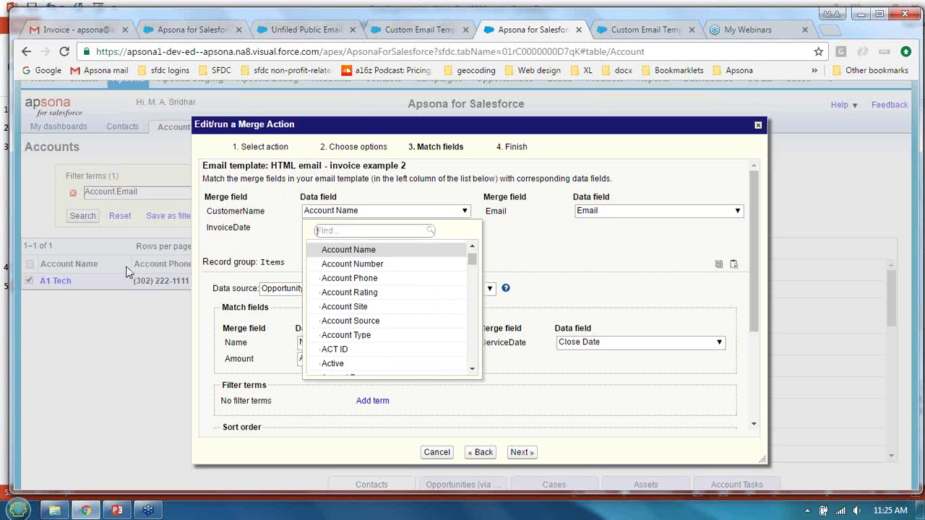
pyautogui.click(437, 256)
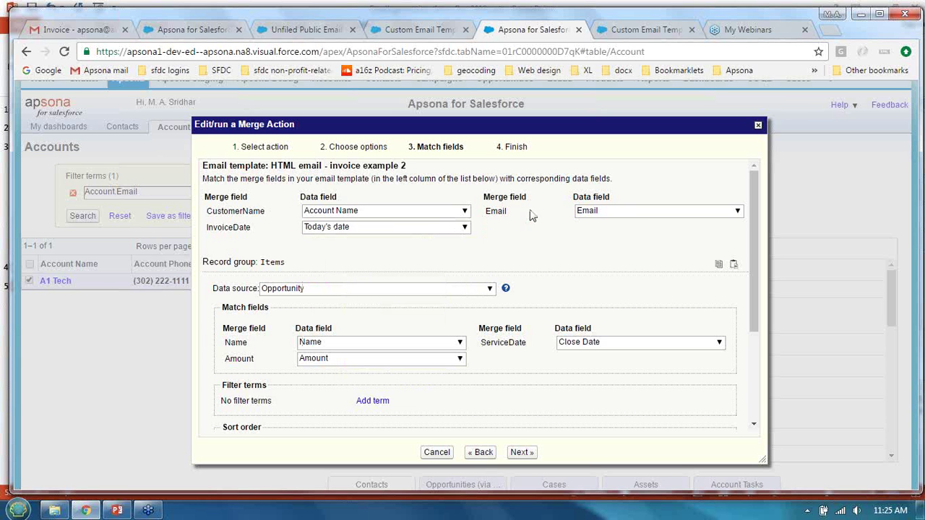
# Examine the data field choices for Email, and reselect Opportunity as the data source of the Items record group.
pyautogui.click(627, 212)
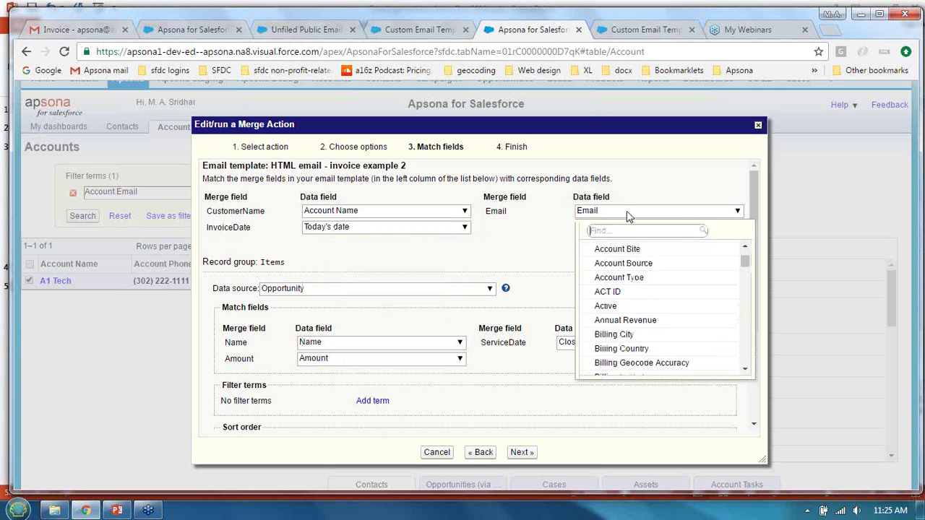
pyautogui.click(536, 253)
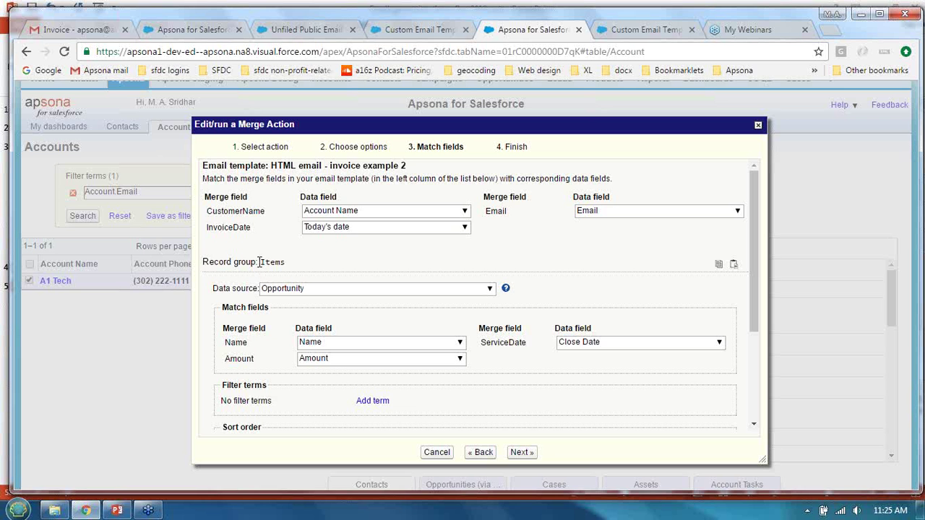
pyautogui.moveTo(260, 264); pyautogui.dragTo(276, 263)
pyautogui.moveTo(753, 240); pyautogui.dragTo(753, 246)
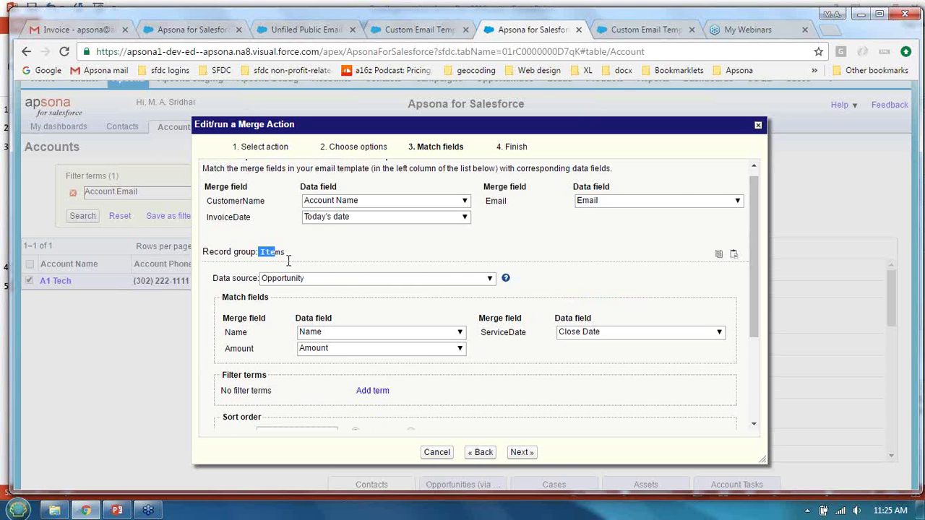
pyautogui.click(478, 278)
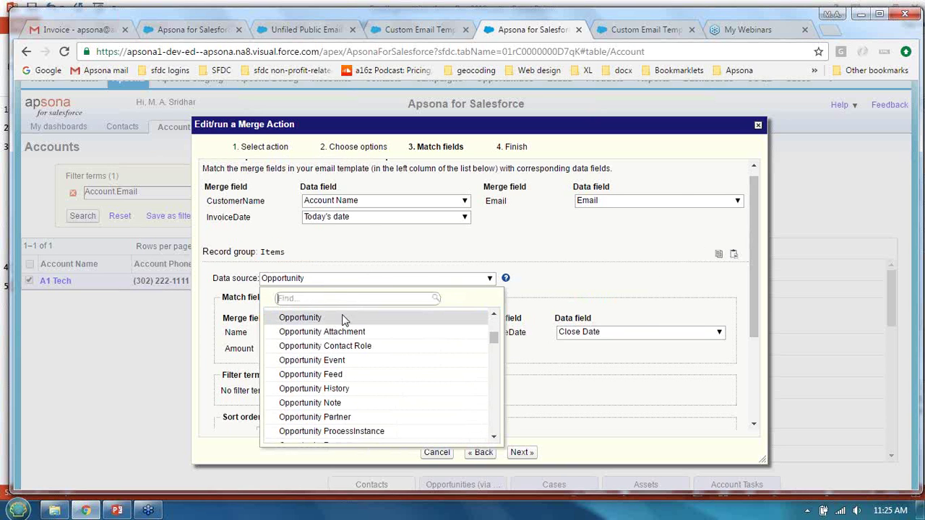
pyautogui.click(344, 317)
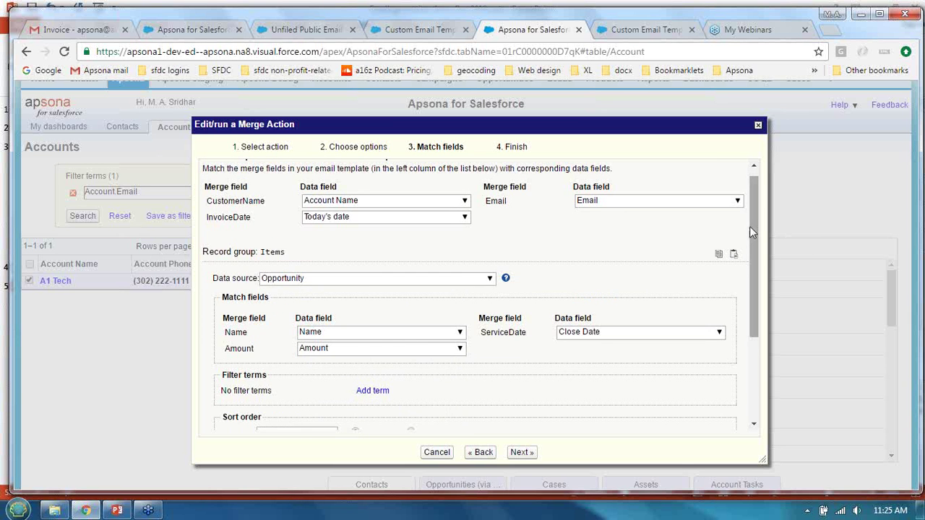
# Examine the data field choices for the Items group's Name and ServiceDate merge fields, and review its filter, sort order and linkage options.
pyautogui.scroll(-2, 752, 226)
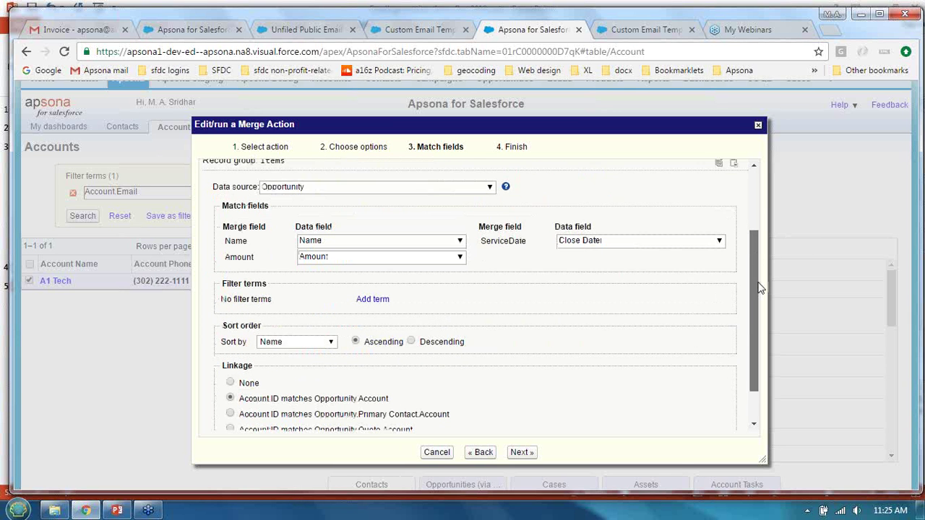
pyautogui.click(455, 241)
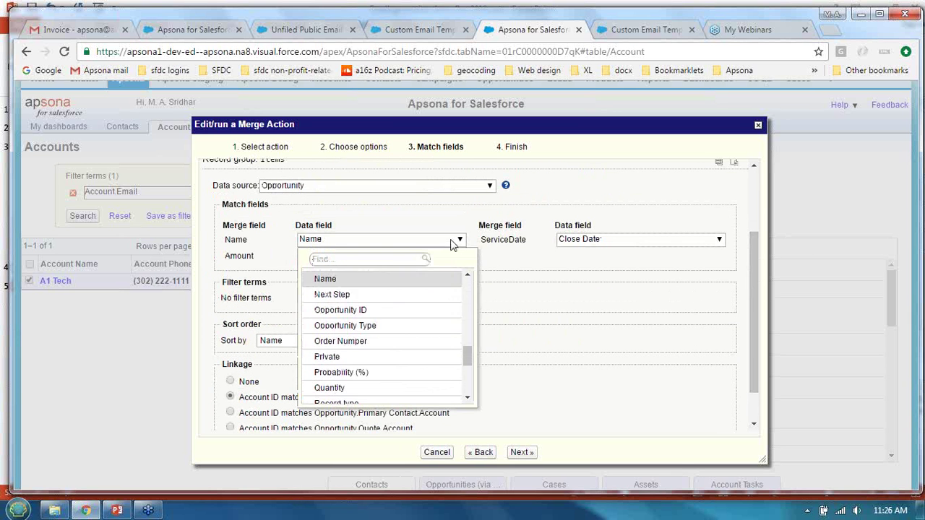
pyautogui.click(399, 281)
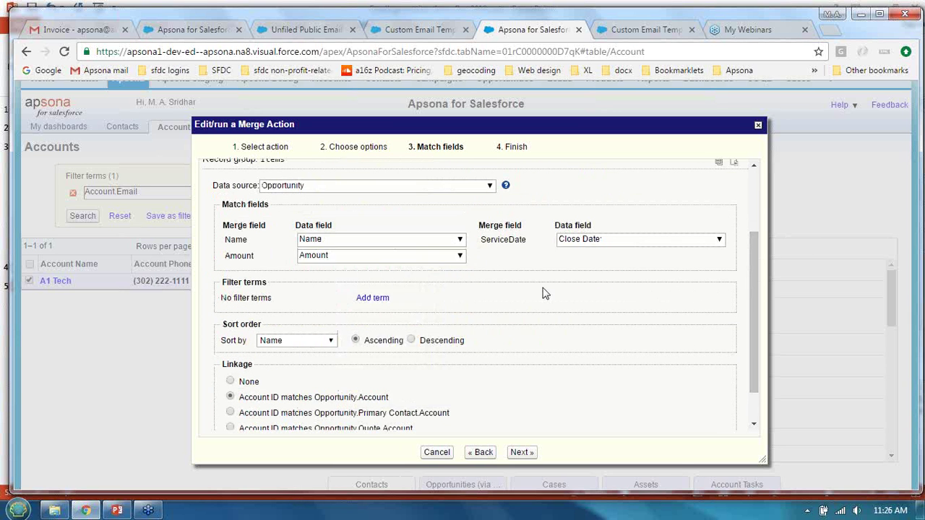
pyautogui.click(718, 240)
pyautogui.click(622, 284)
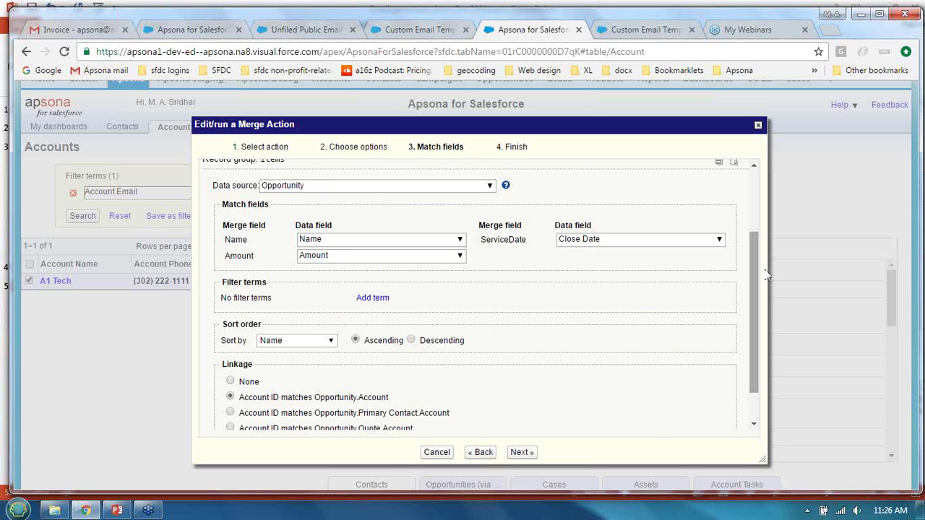
pyautogui.moveTo(754, 271); pyautogui.dragTo(748, 332)
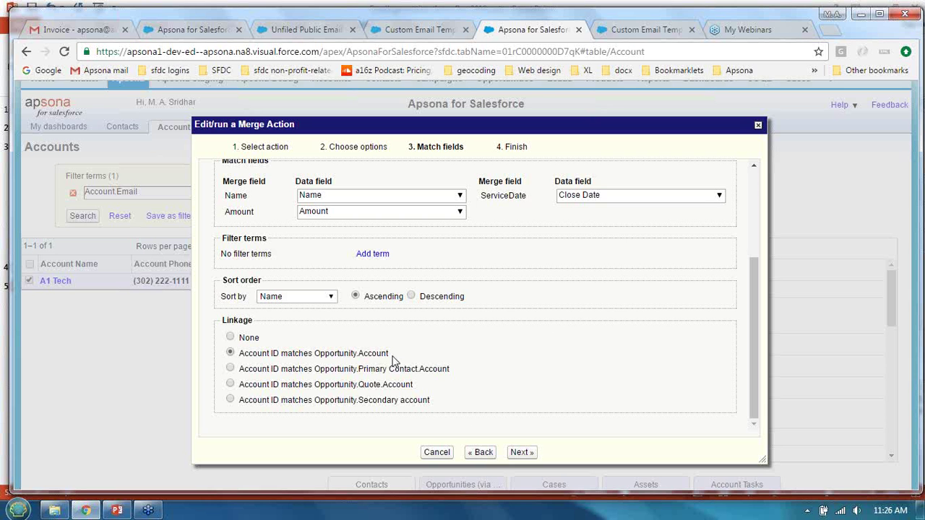
# Advance to the logging options, and save and run the merge action with test-only sending turned off.
pyautogui.click(533, 452)
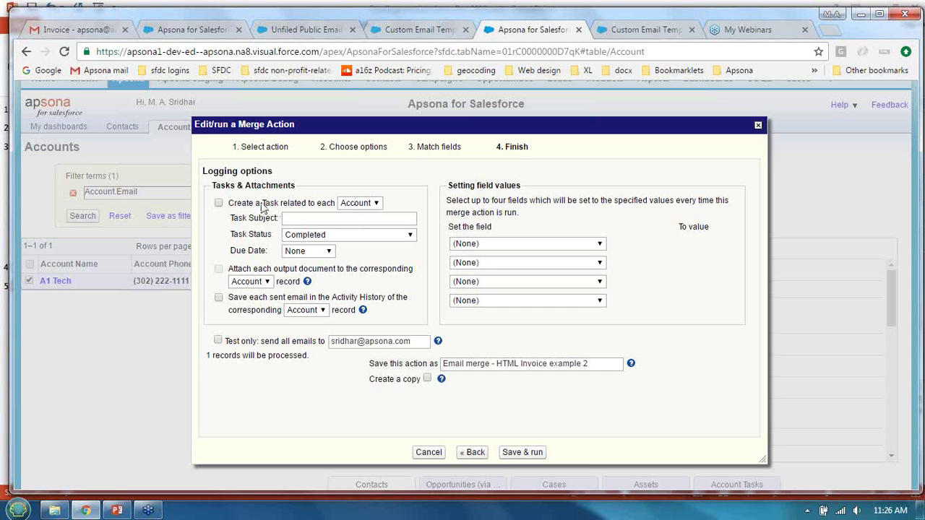
pyautogui.click(266, 301)
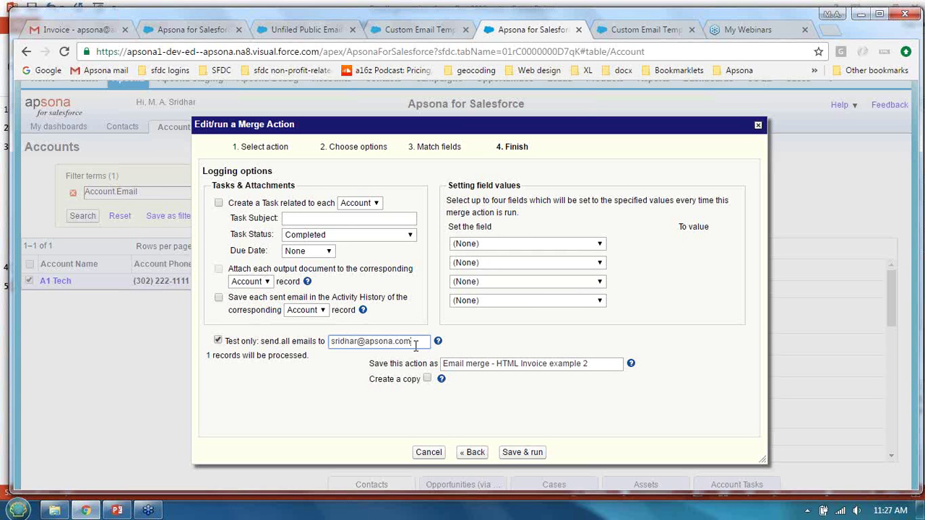
pyautogui.click(233, 344)
pyautogui.click(234, 345)
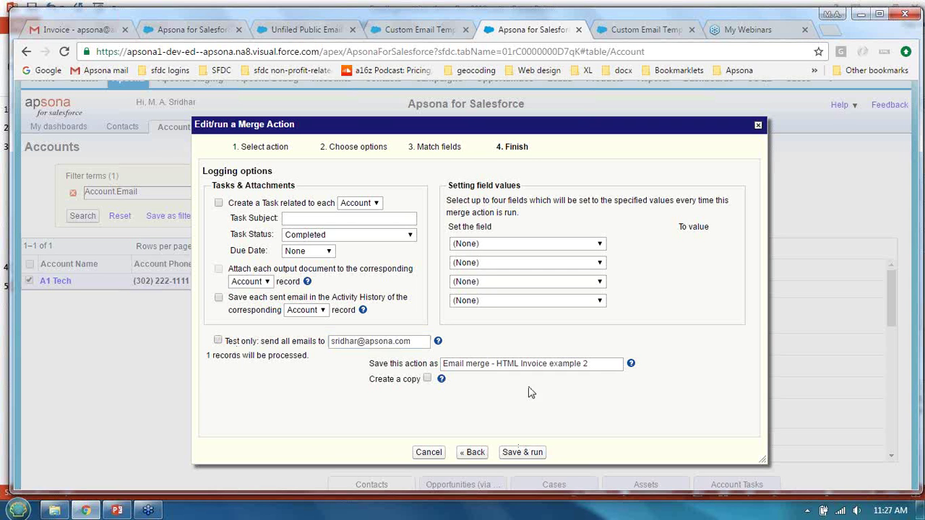
pyautogui.click(521, 453)
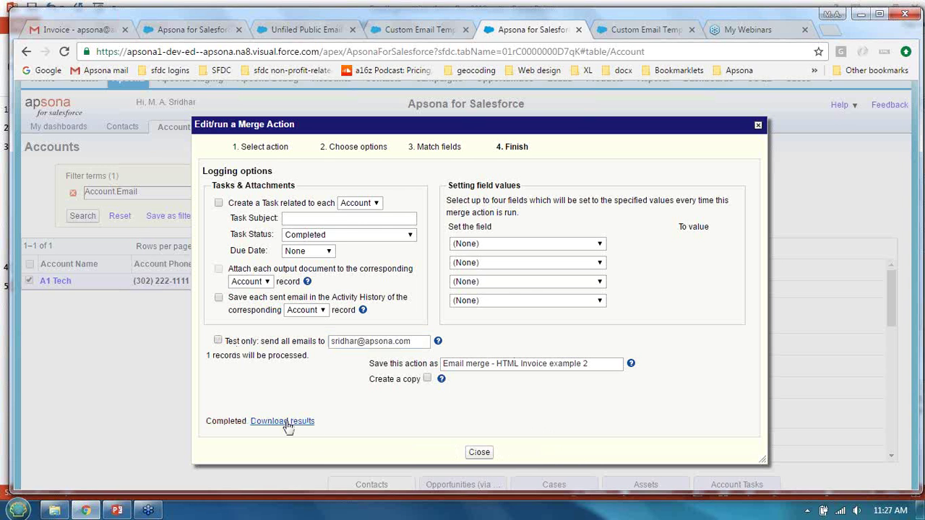
# Delete the two old messages from the Gmail inbox and open the newly received Invoice email.
pyautogui.click(76, 30)
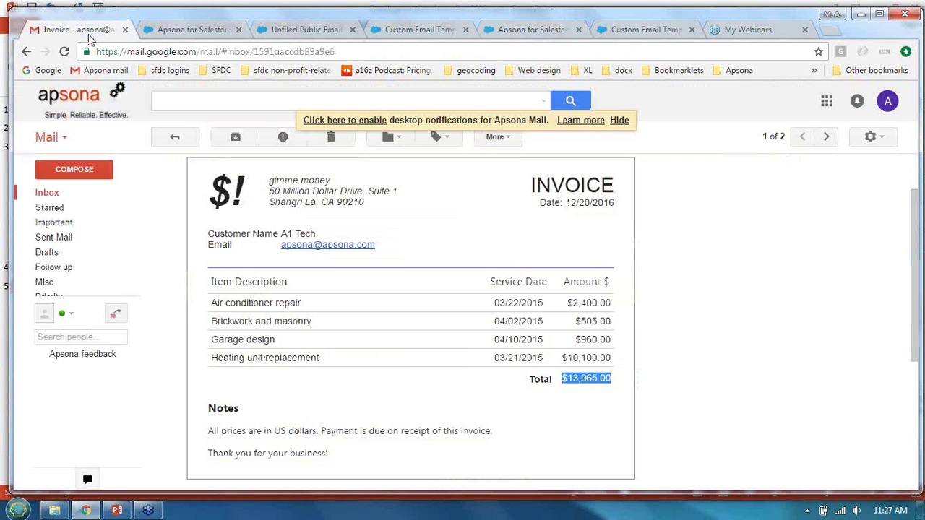
pyautogui.click(51, 193)
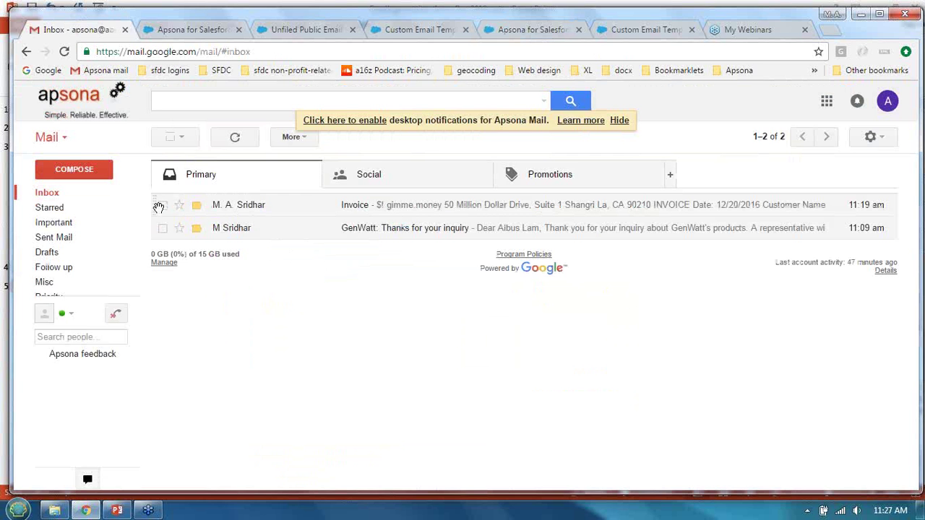
pyautogui.click(162, 205)
pyautogui.click(163, 228)
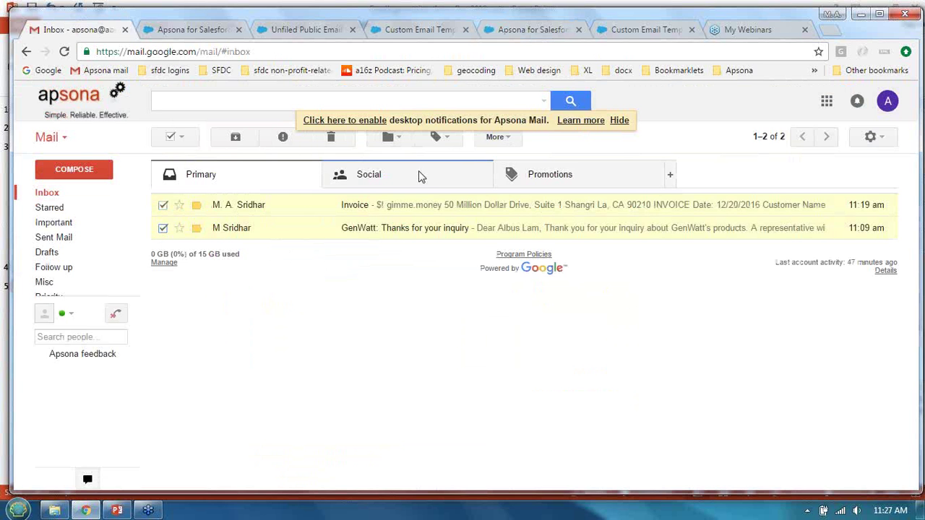
pyautogui.click(331, 137)
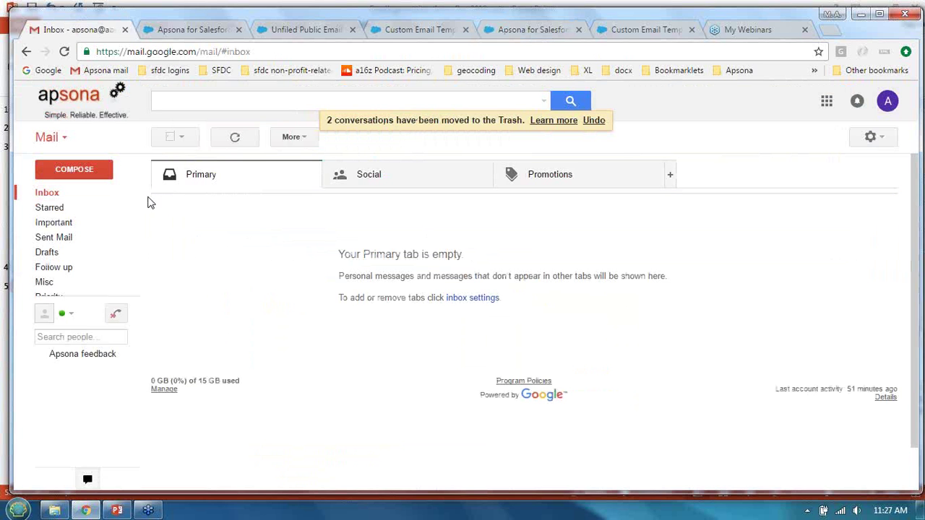
pyautogui.click(235, 137)
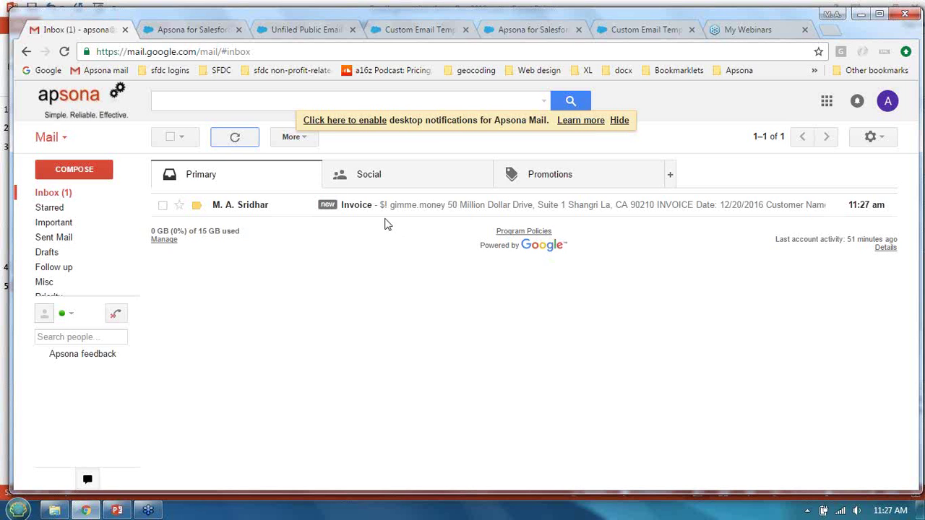
pyautogui.click(390, 206)
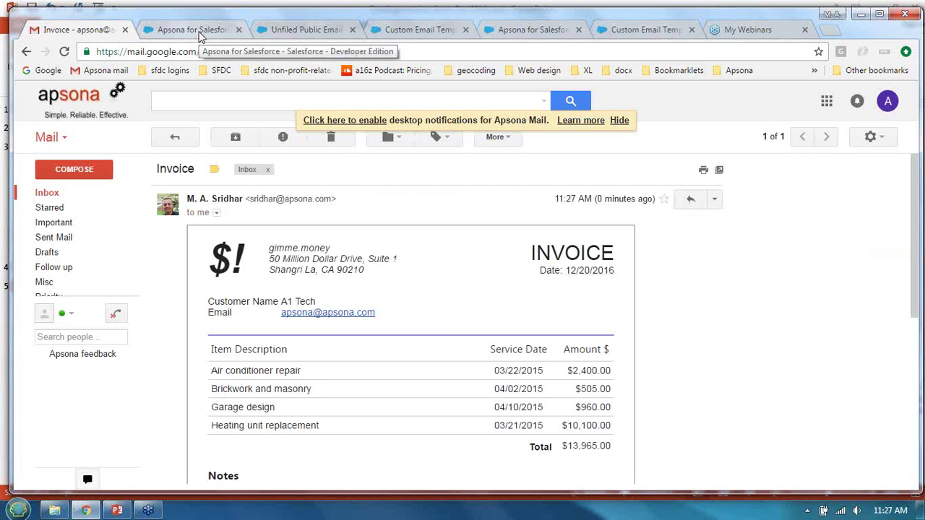
# Open the Apsona website from the Contacts page of the Apsona Demo Org and view its list of products.
pyautogui.click(201, 35)
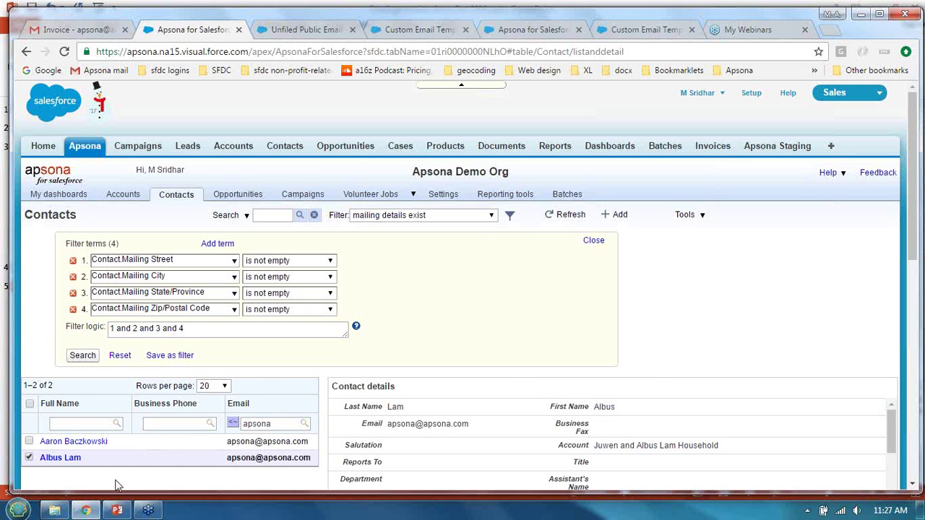
pyautogui.click(119, 511)
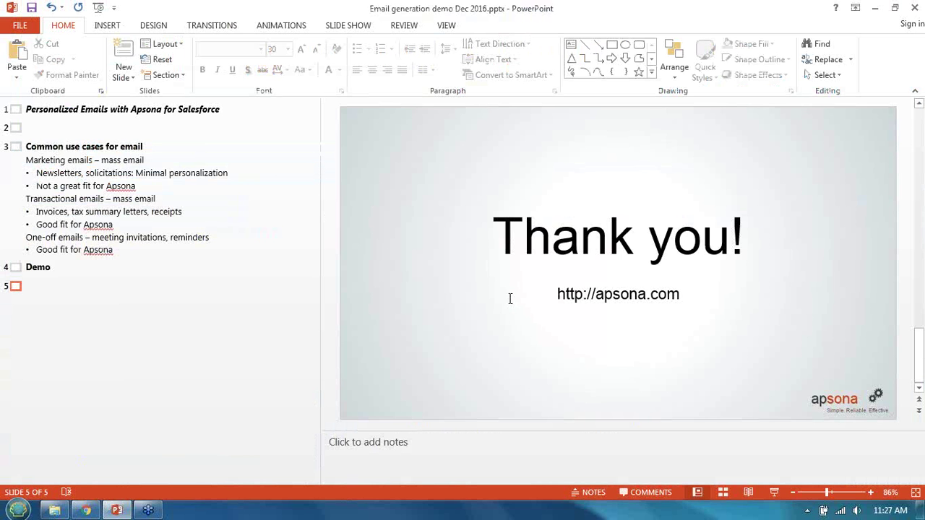
pyautogui.click(86, 511)
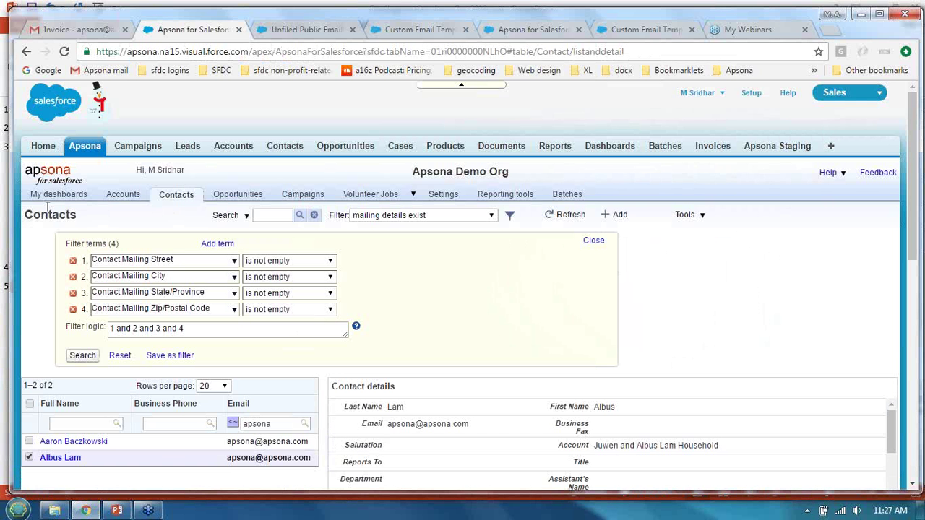
pyautogui.click(50, 179)
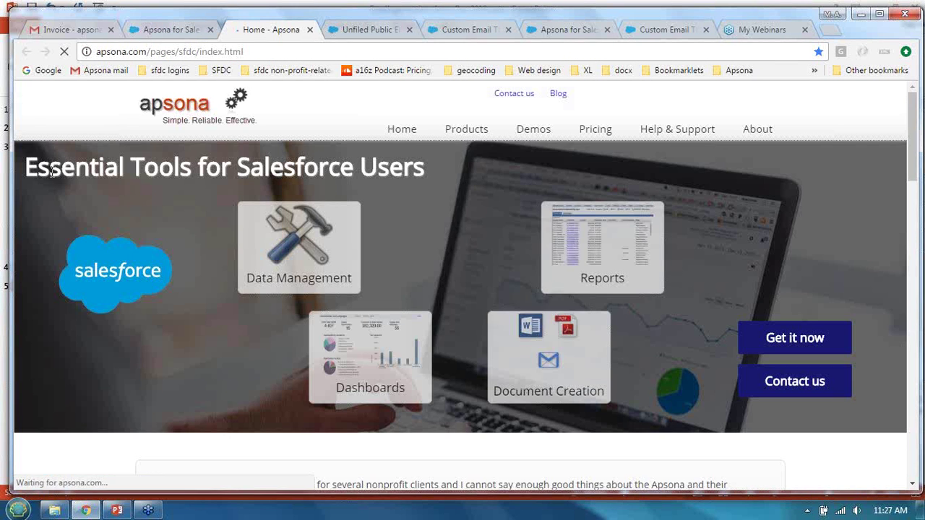
pyautogui.moveTo(460, 142)
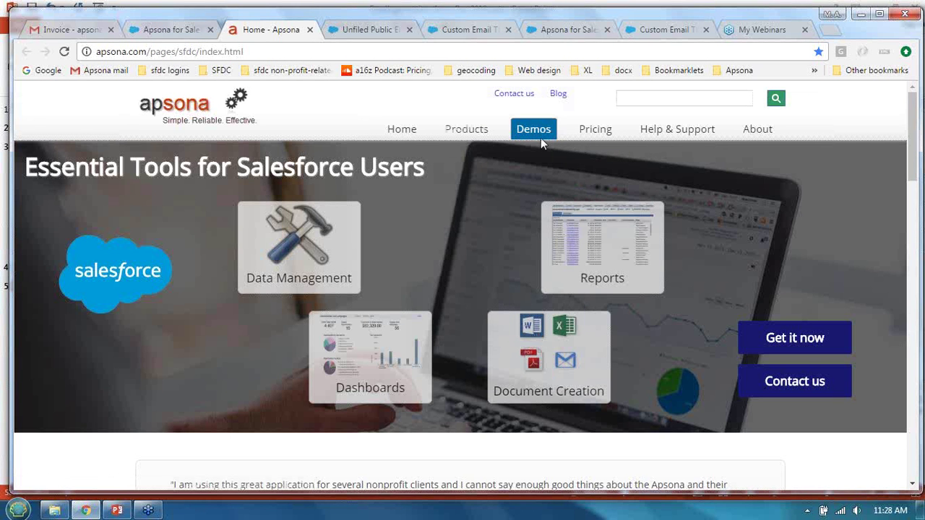
pyautogui.moveTo(489, 141)
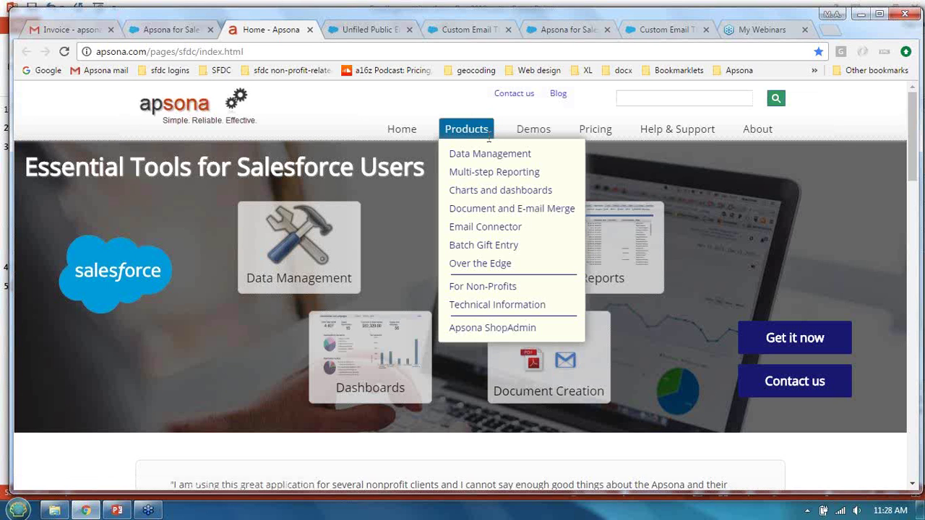
# Open the Apsona pricing page and review the product prices.
pyautogui.click(556, 136)
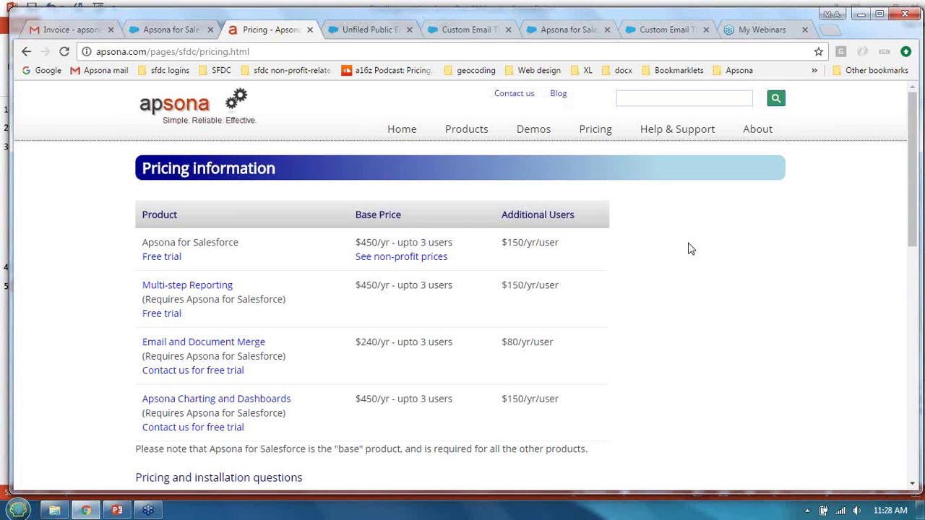
pyautogui.scroll(-1, 618, 235)
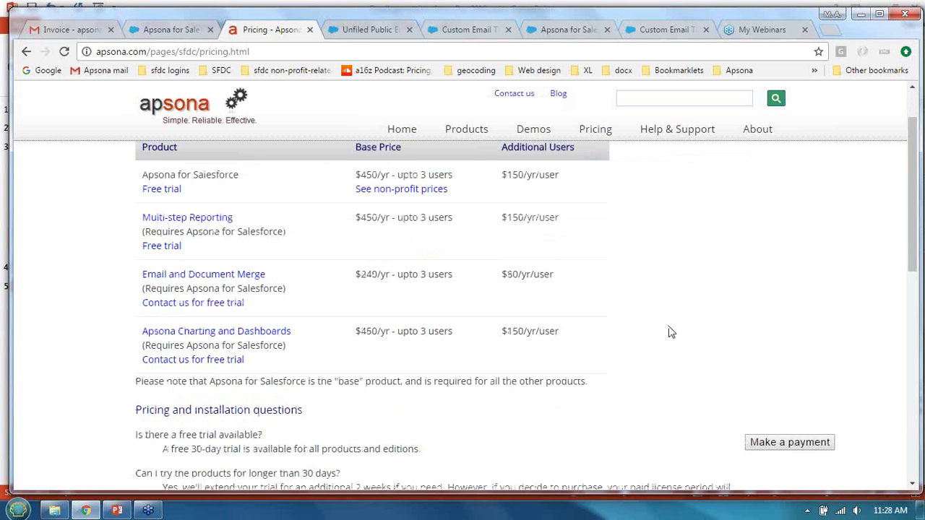
pyautogui.scroll(1, 670, 321)
# Open the For Non-Profits product page and review the pricing table for non-profit organizations.
pyautogui.moveTo(490, 130)
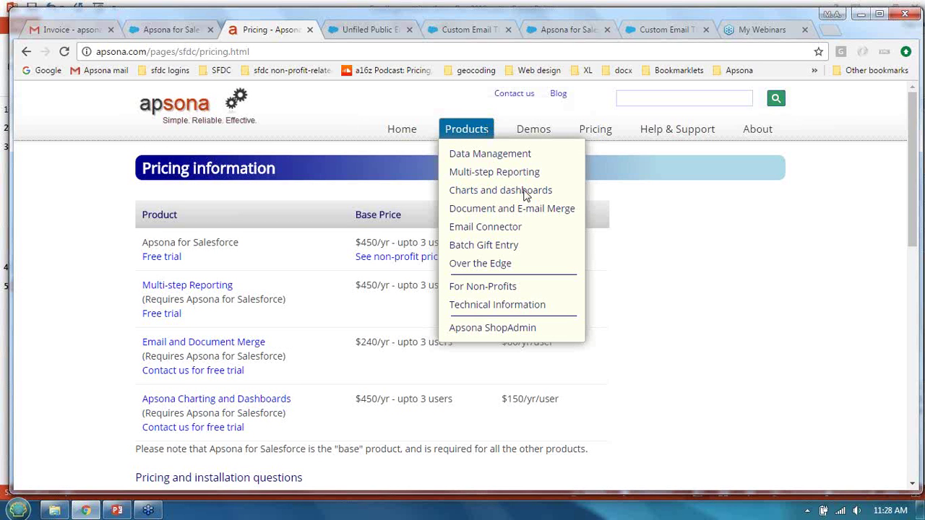
pyautogui.click(500, 288)
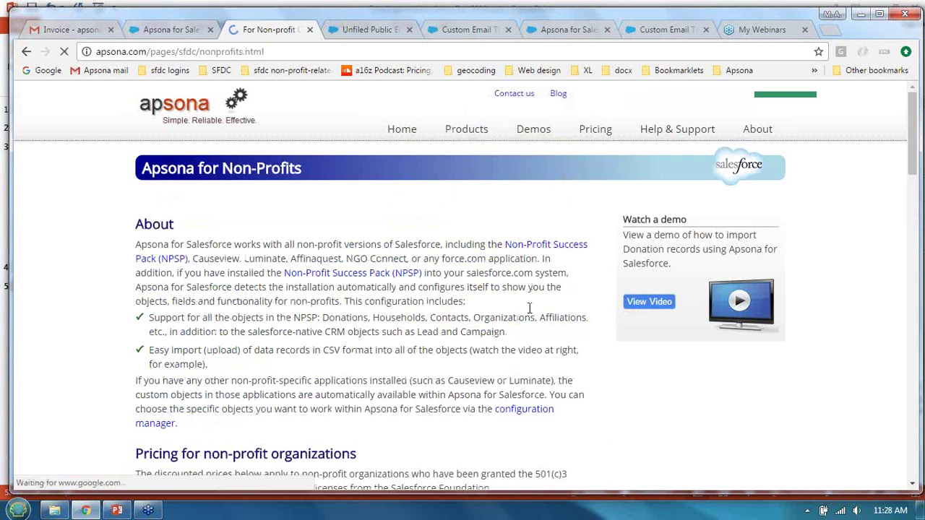
pyautogui.scroll(-5, 530, 310)
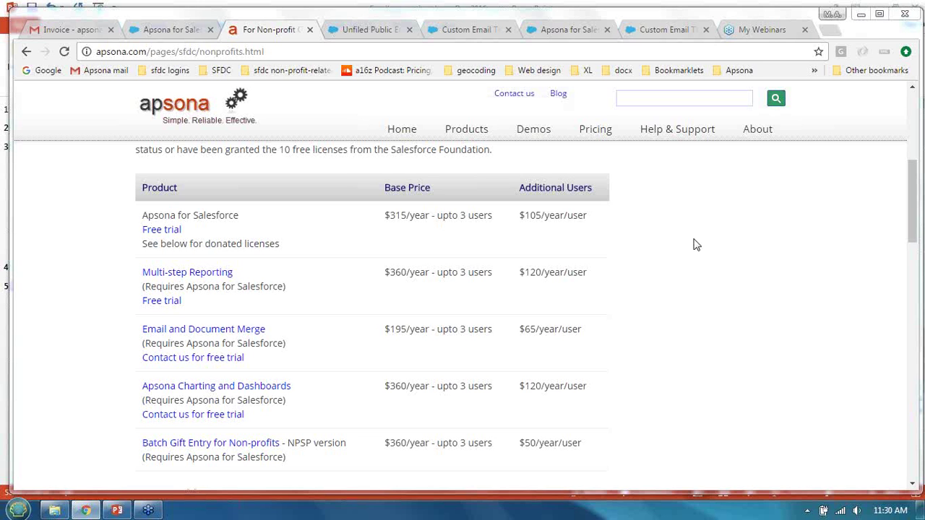
# Open the Apsona Resources Library and look through its filter, report and document generation examples.
pyautogui.click(688, 121)
pyautogui.moveTo(690, 133)
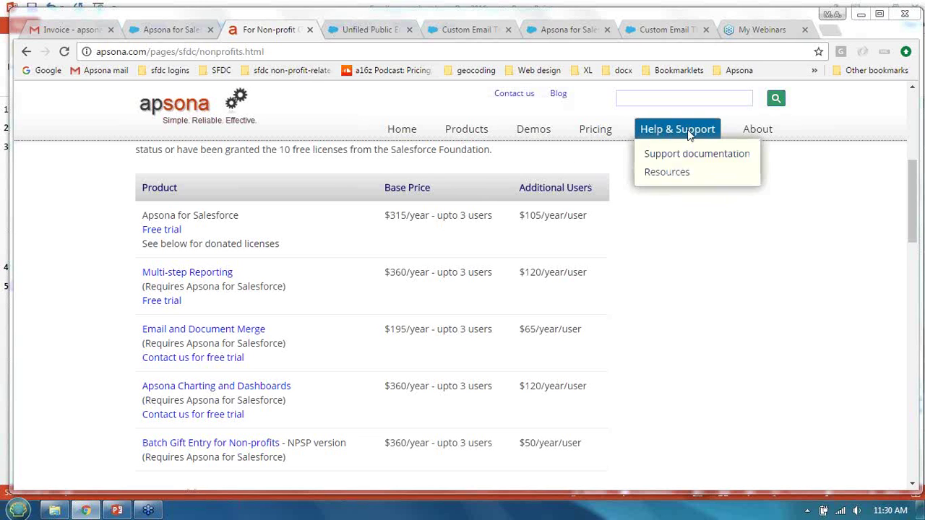
pyautogui.click(683, 176)
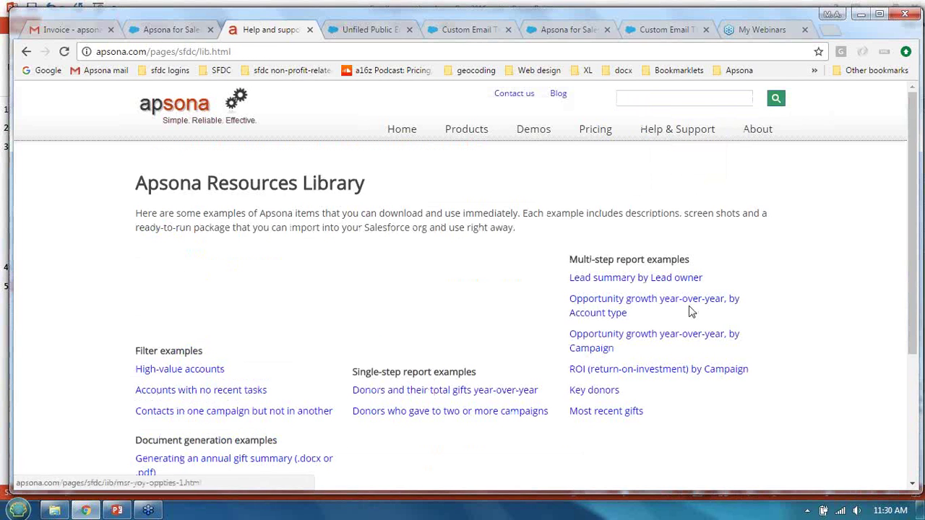
pyautogui.scroll(-3, 723, 312)
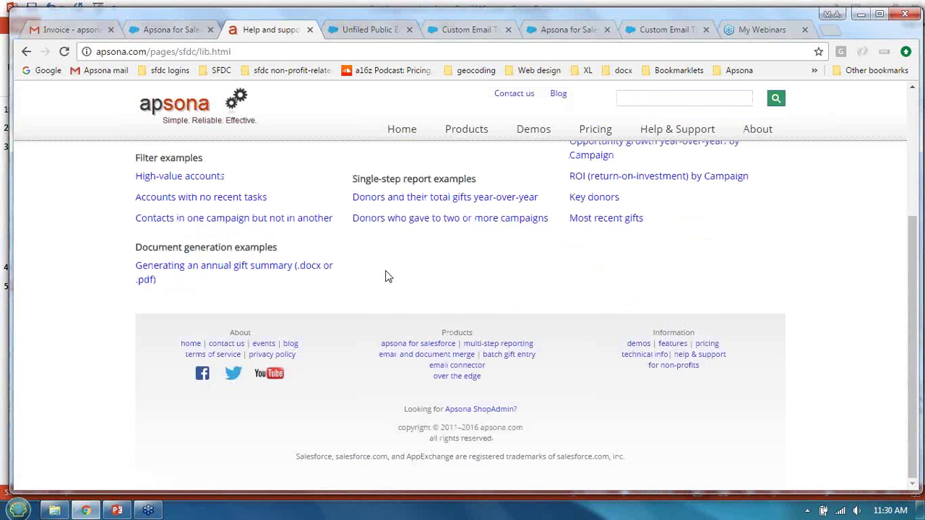
pyautogui.moveTo(676, 130)
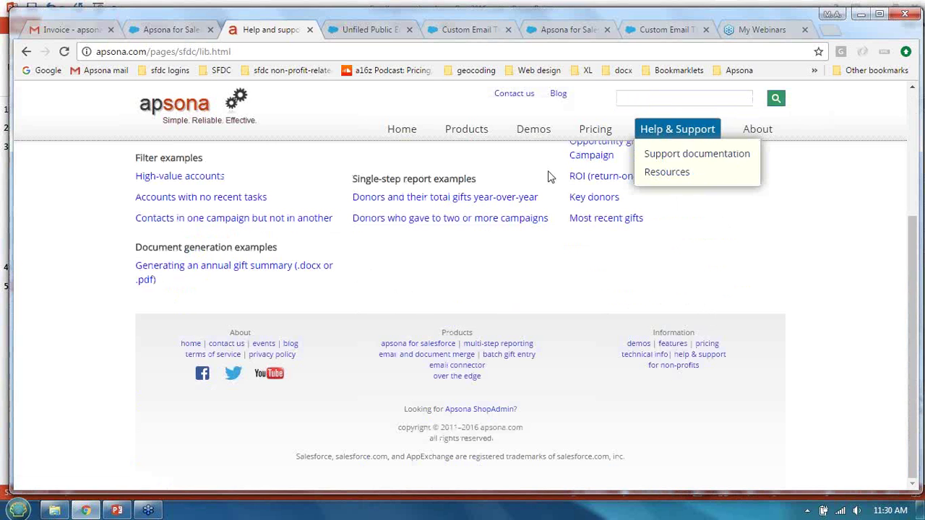
# Open Apsona's support documentation and look through its email, reporting and document generation topics.
pyautogui.click(668, 159)
pyautogui.scroll(-3, 577, 313)
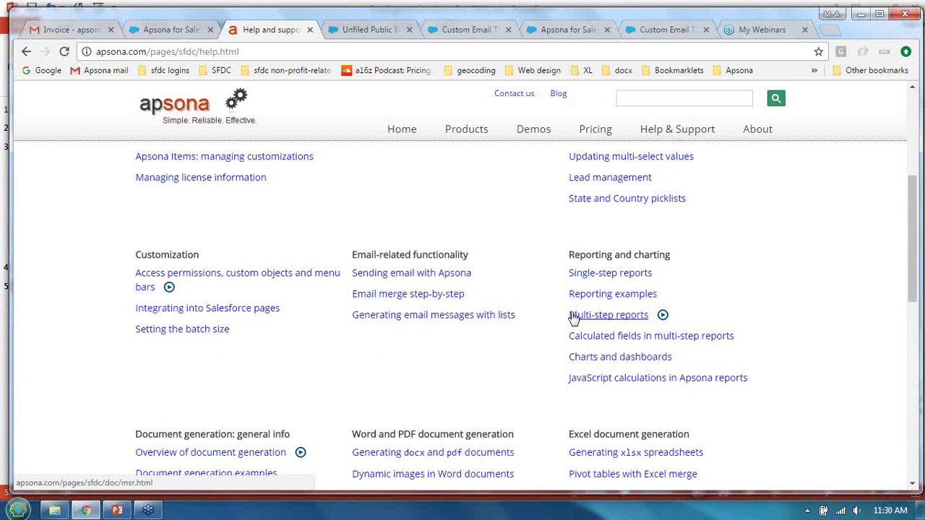
pyautogui.scroll(-2, 509, 294)
pyautogui.scroll(1, 510, 294)
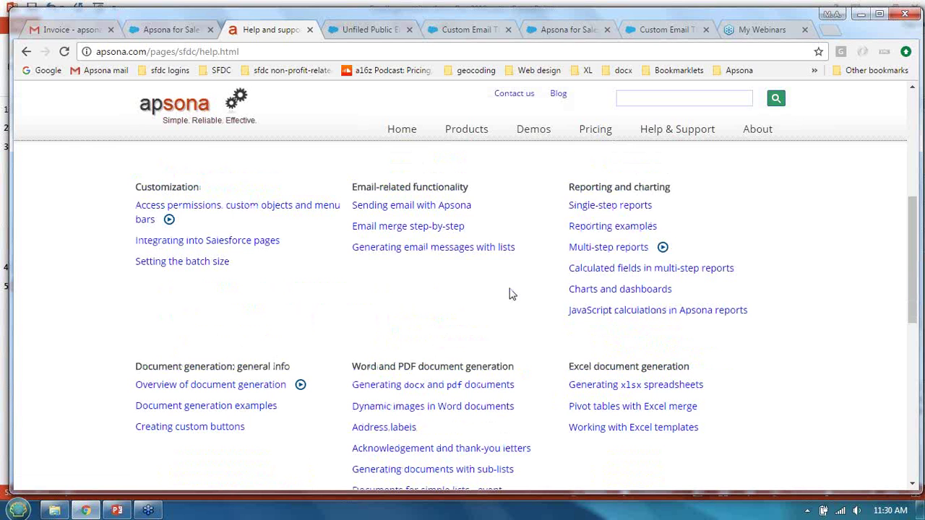
# Open the "Generating email messages with lists" article and review its invoice example, HTML template and merge fields explanation.
pyautogui.click(385, 248)
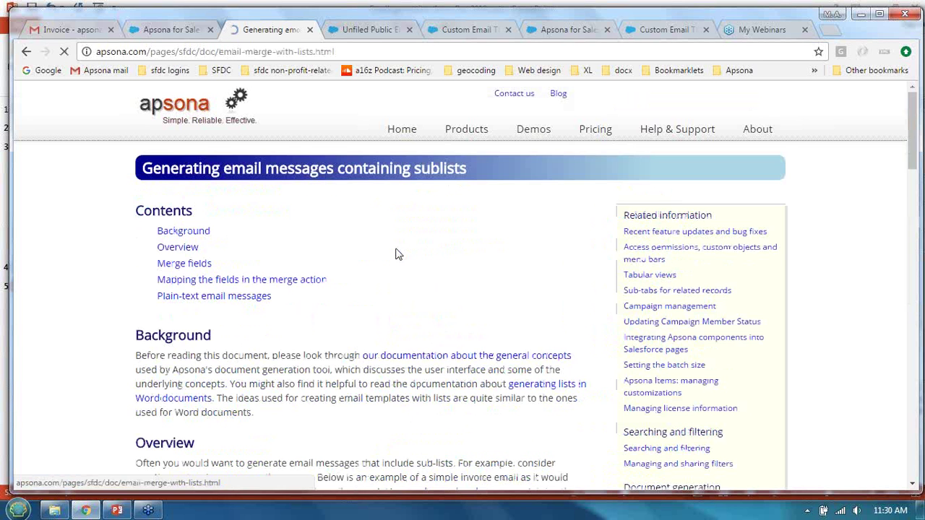
pyautogui.scroll(-5, 395, 254)
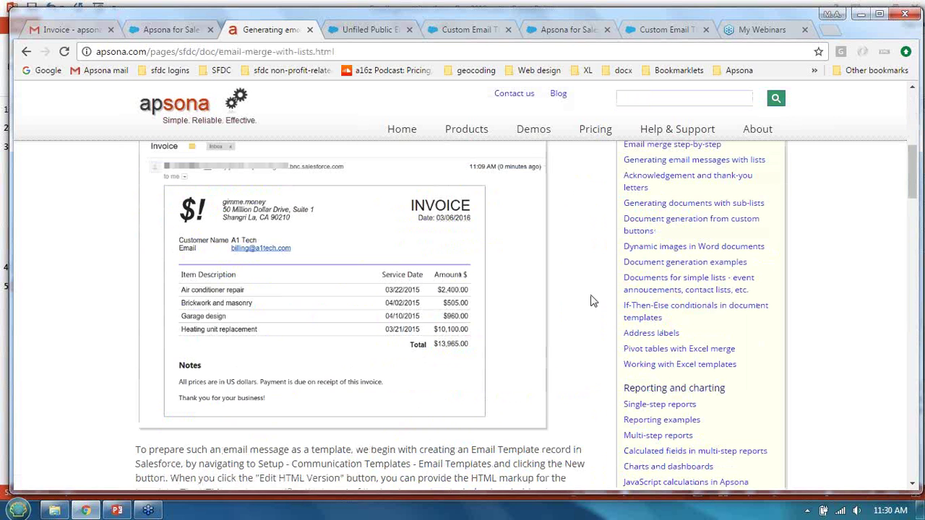
pyautogui.scroll(-1, 583, 294)
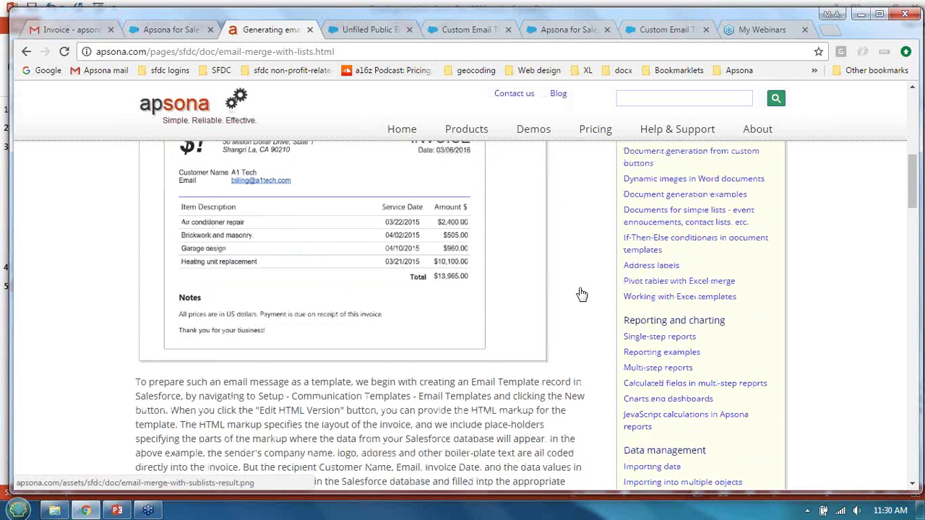
pyautogui.scroll(-3, 583, 294)
pyautogui.scroll(-1, 582, 294)
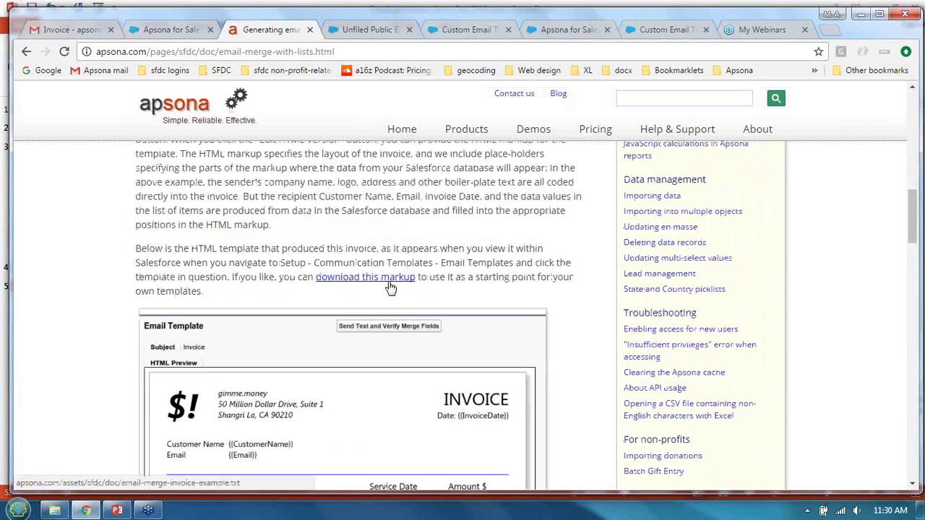
pyautogui.scroll(-3, 601, 292)
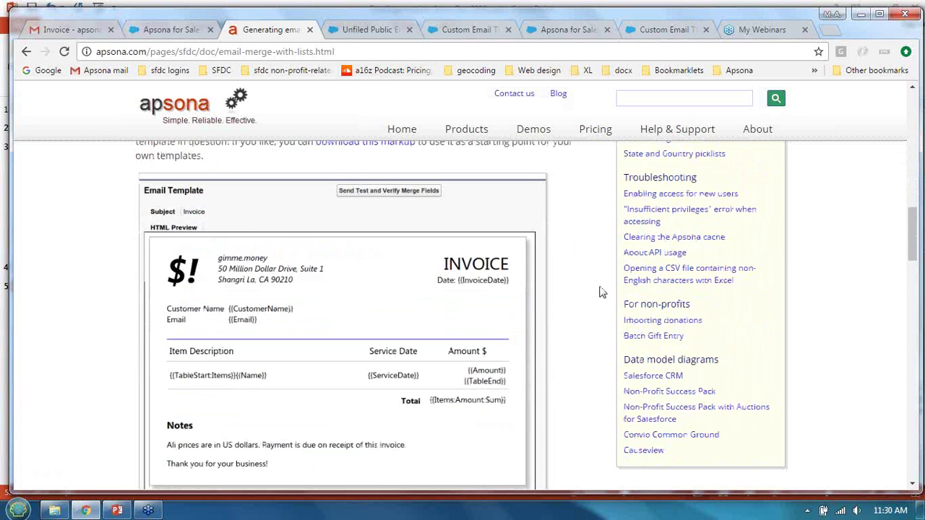
pyautogui.scroll(-2, 603, 292)
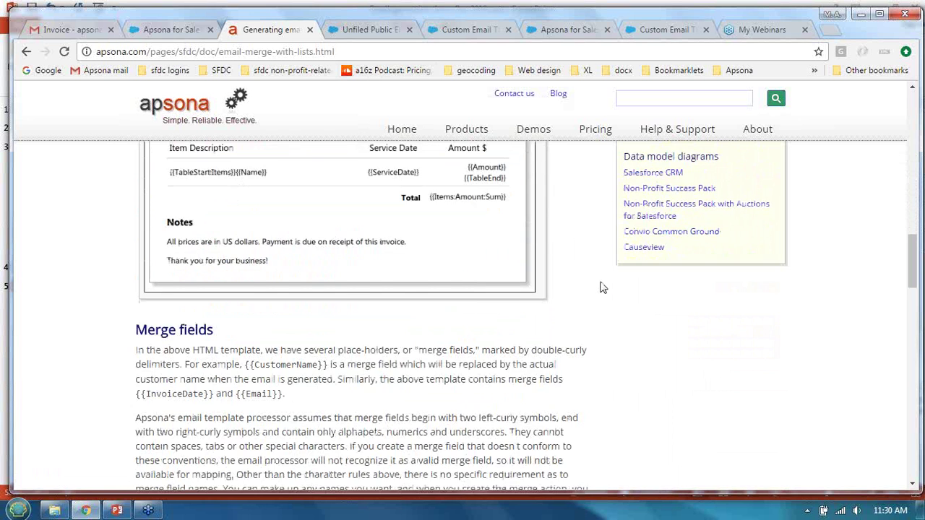
pyautogui.scroll(-5, 602, 287)
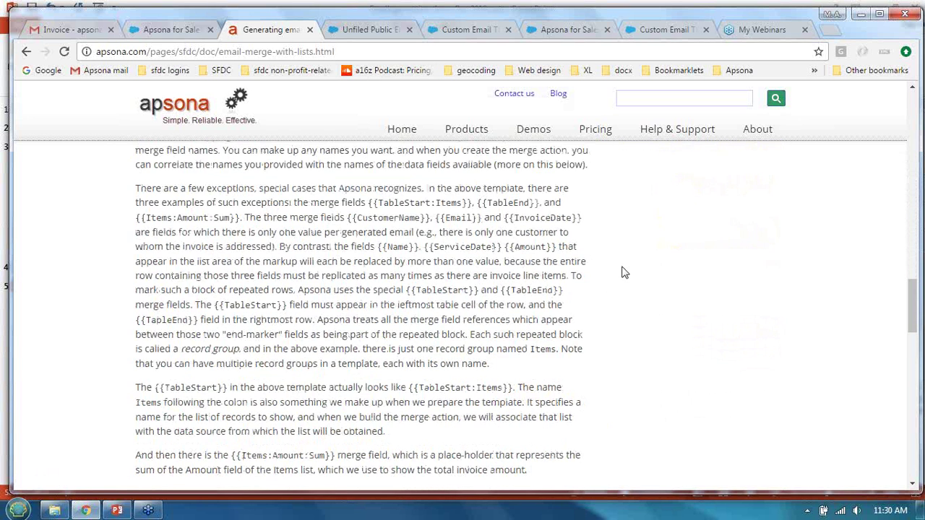